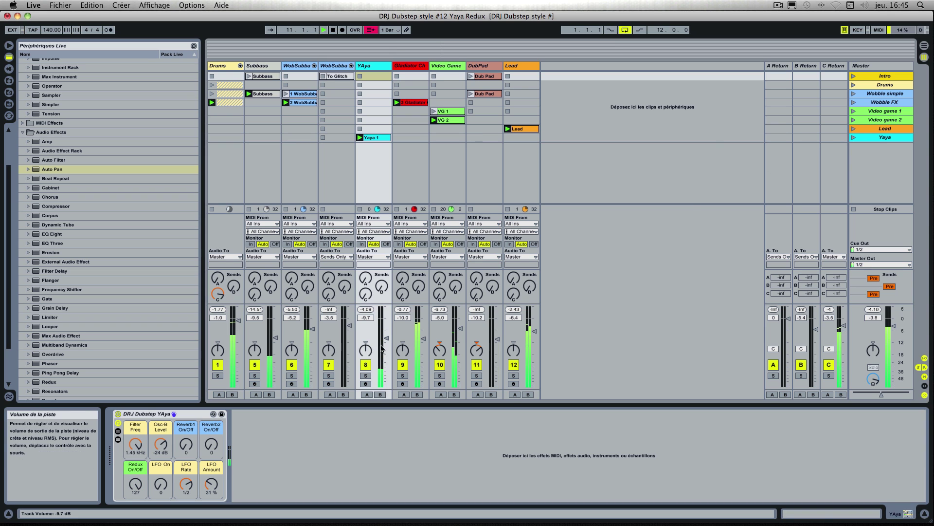
- Try raising the YAya track volume to -5.7 dB during playback, bring it back to -9.7 dB, and stop all clips
{"action": "mouse_move", "coordinate": [386, 338]}
{"action": "left_mouse_down"}
{"action": "mouse_move", "coordinate": [385, 328]}
{"action": "mouse_move", "coordinate": [386, 338]}
{"action": "left_mouse_up"}
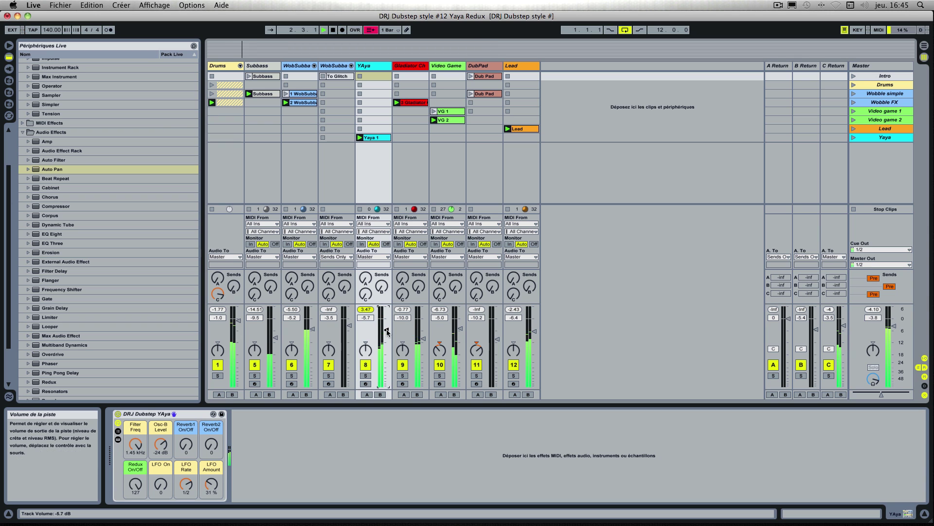
{"action": "left_click", "coordinate": [854, 211]}
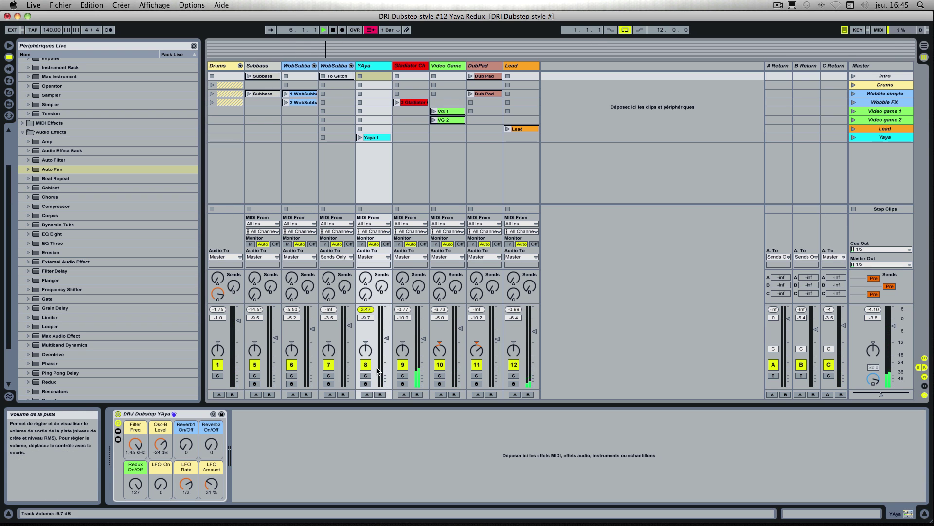
- Arm the YAya track and inspect the devices inside its rack, hiding them again when done
{"action": "left_click", "coordinate": [362, 383]}
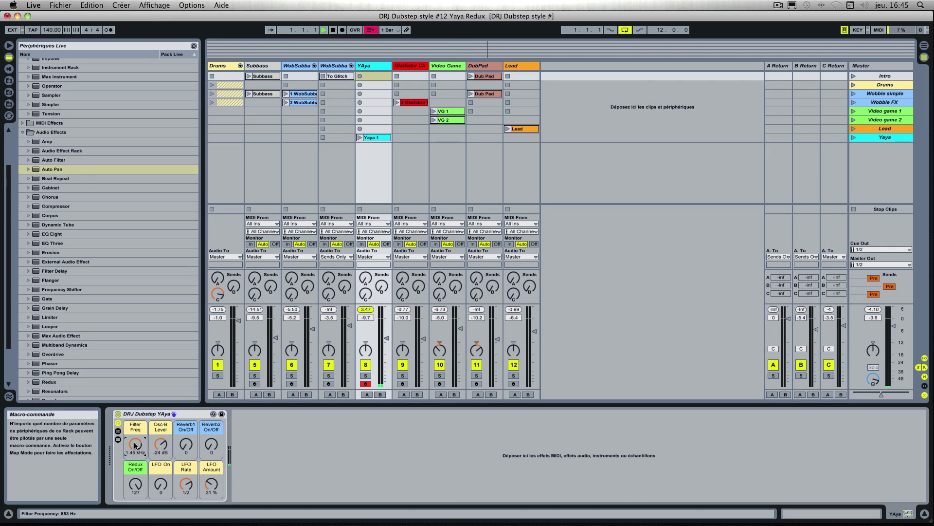
{"action": "left_click", "coordinate": [118, 439]}
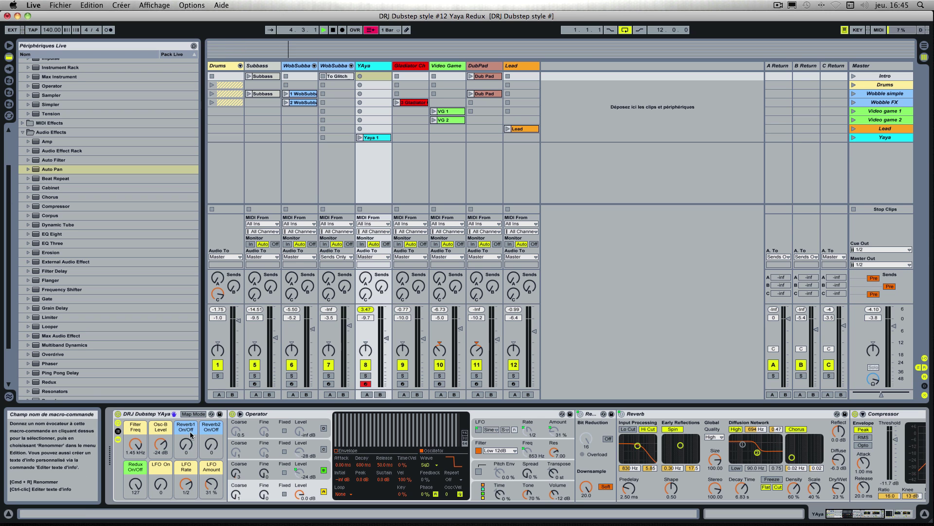
{"action": "left_click", "coordinate": [117, 440]}
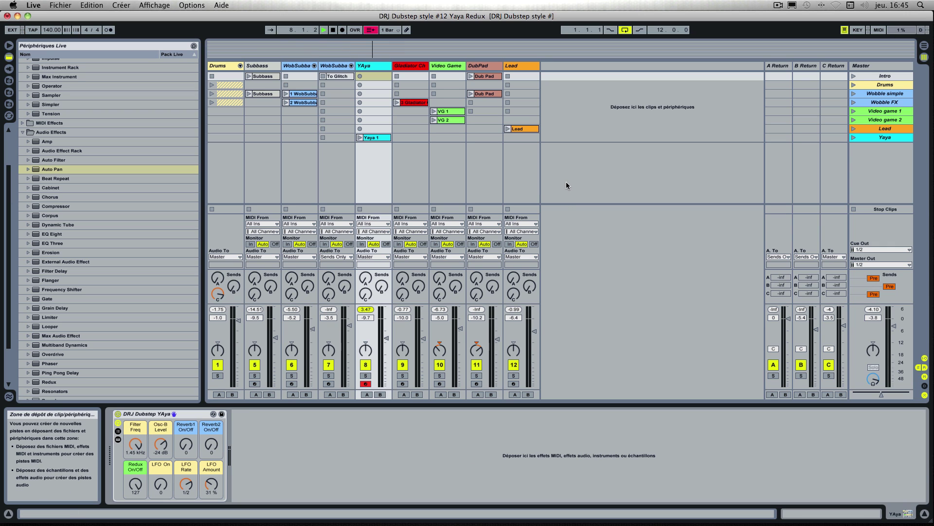
- Insert a new MIDI track after the YAya track and stop playback
{"action": "key", "text": "super+shift+t"}
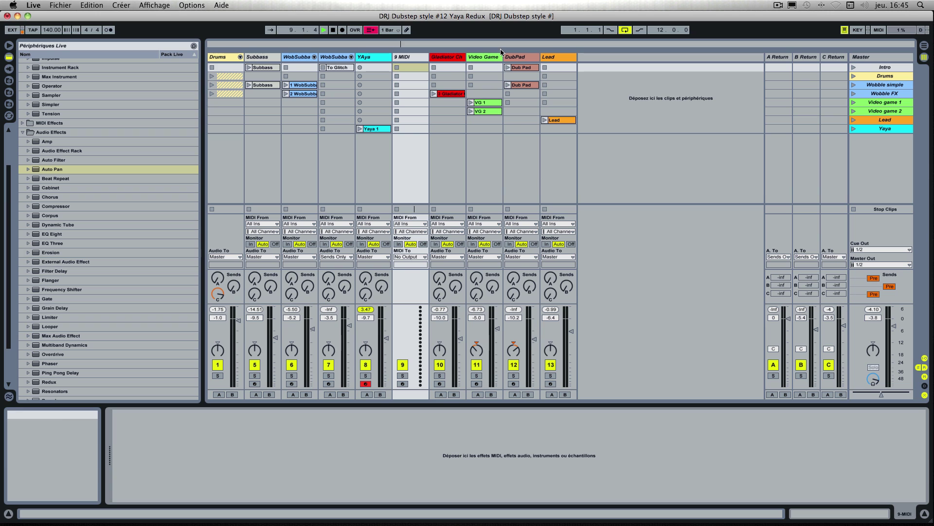
{"action": "left_click", "coordinate": [334, 30]}
{"action": "left_click", "coordinate": [334, 30]}
{"action": "left_click", "coordinate": [407, 58]}
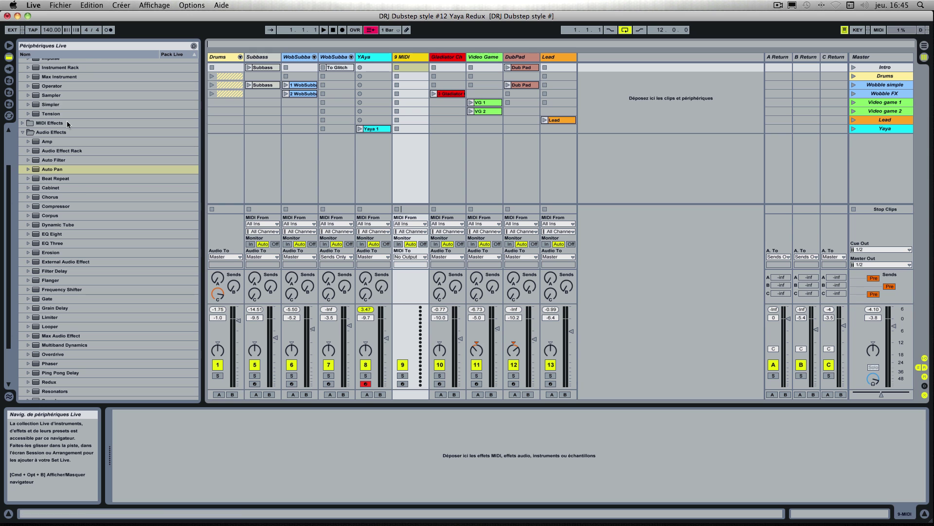
- Load the Operator instrument onto the new MIDI track
{"action": "scroll", "coordinate": [59, 141], "scroll_direction": "up", "scroll_amount": 3}
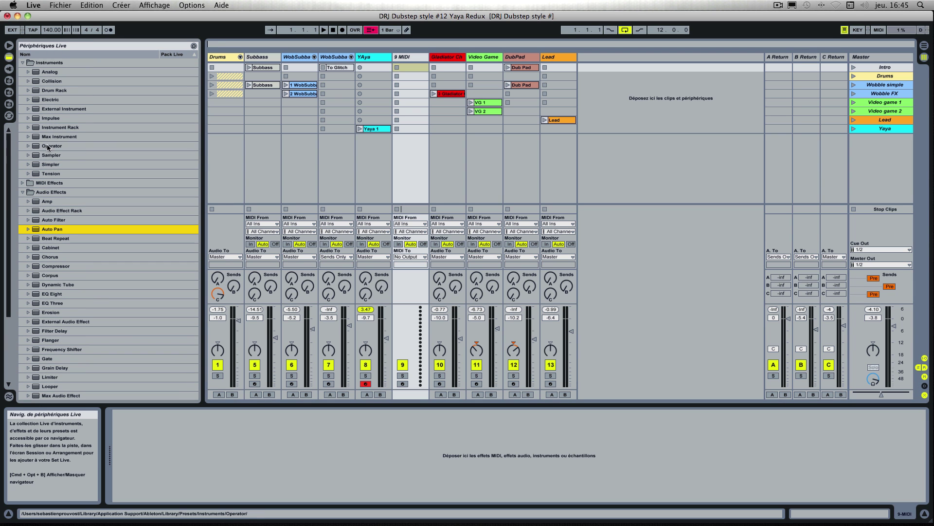
{"action": "left_click_drag", "start_coordinate": [46, 146], "coordinate": [333, 96]}
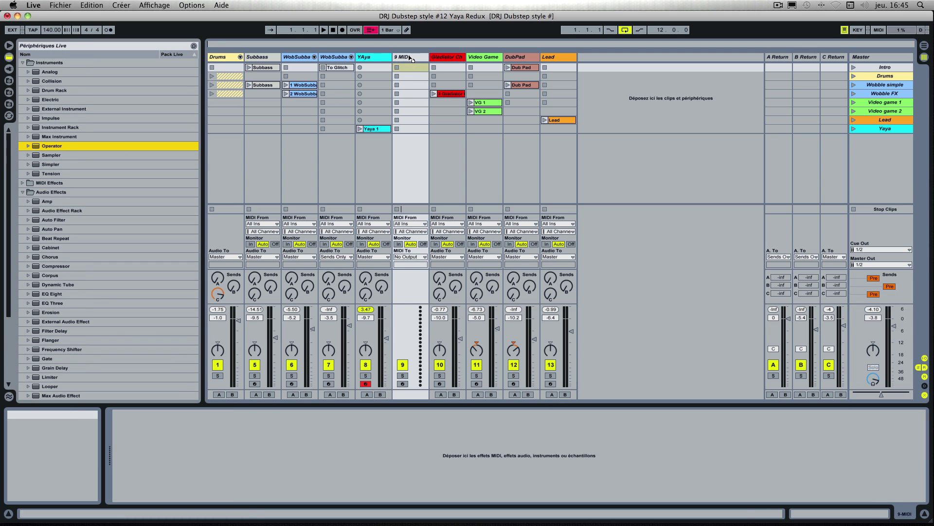
{"action": "left_click_drag", "start_coordinate": [410, 56], "coordinate": [410, 56]}
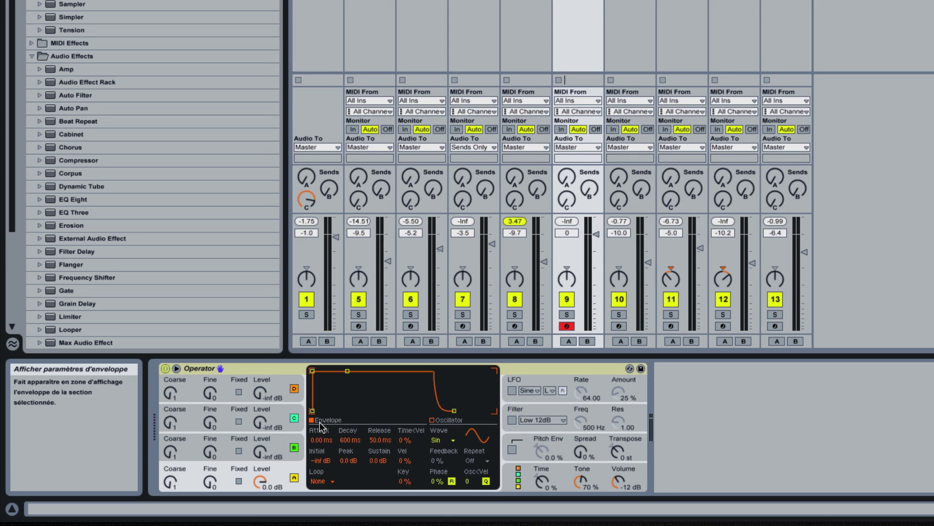
- Turn off Operator's oscillators C and D, and set oscillator A's waveform to Square D
{"action": "left_click", "coordinate": [294, 417]}
{"action": "left_click", "coordinate": [294, 388]}
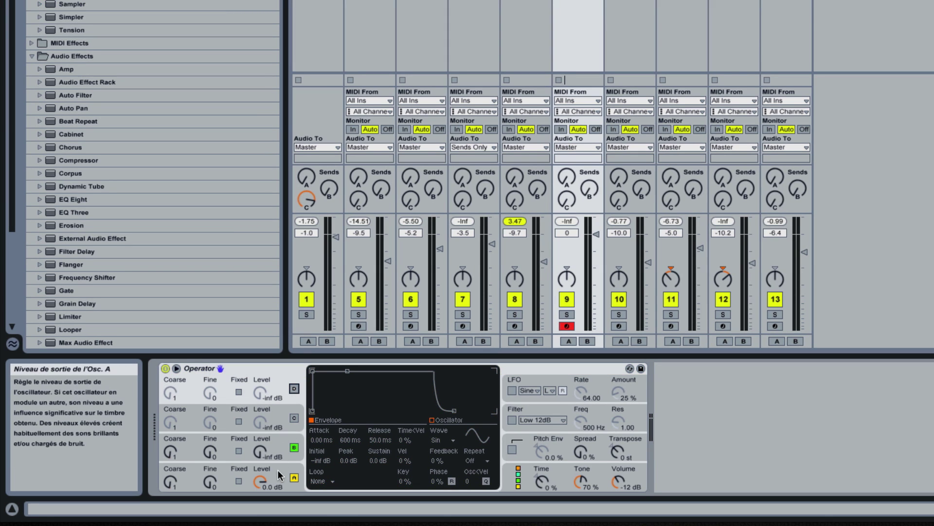
{"action": "left_click", "coordinate": [194, 487]}
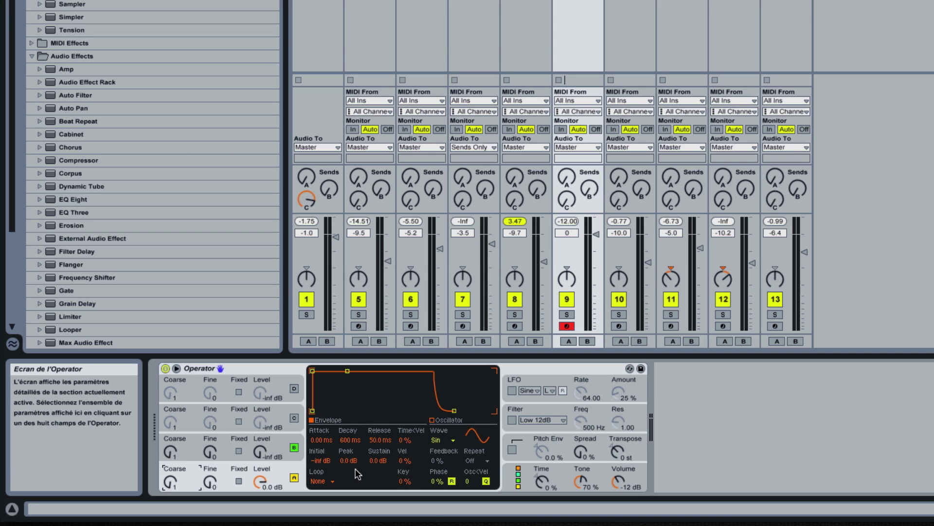
{"action": "left_click", "coordinate": [440, 440]}
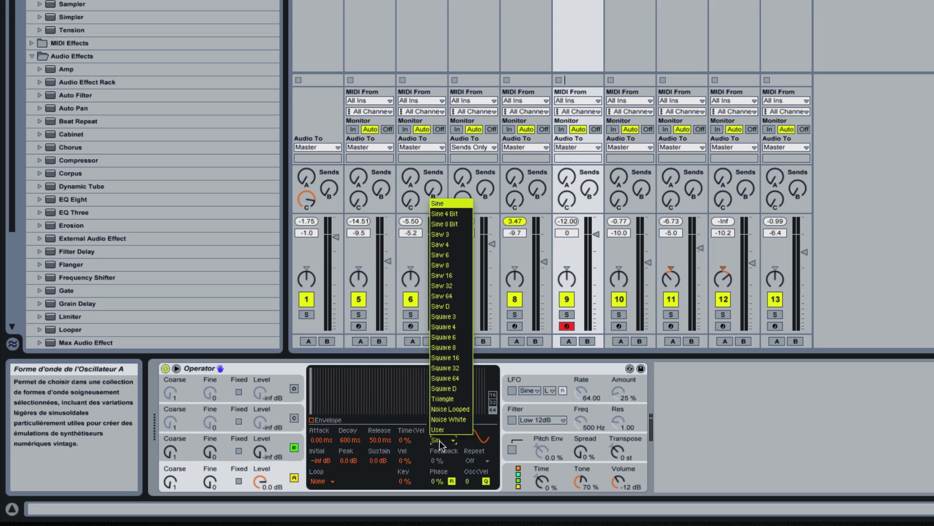
{"action": "left_click", "coordinate": [454, 389]}
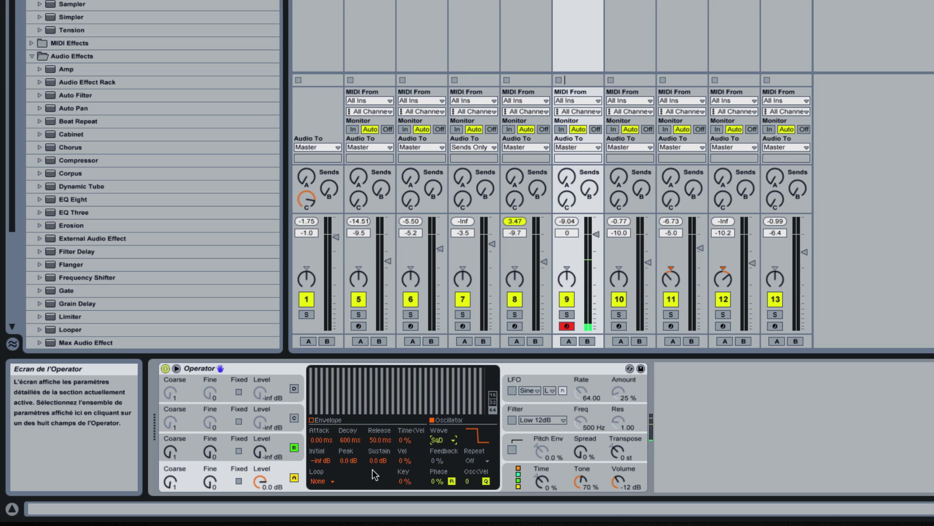
- Set oscillator B to coarse 3, level -24 dB and the Square D waveform, and display its envelope
{"action": "left_click", "coordinate": [225, 446]}
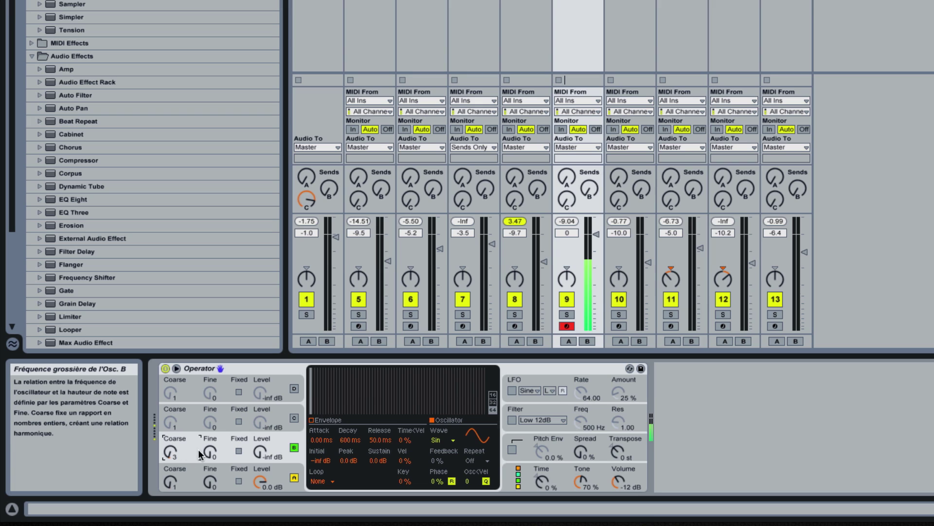
{"action": "left_click_drag", "start_coordinate": [260, 452], "coordinate": [260, 433]}
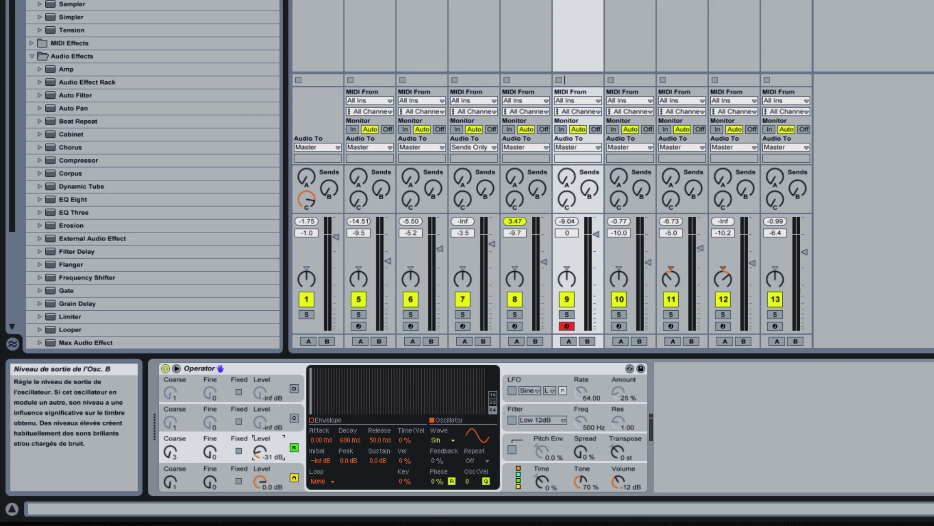
{"action": "left_click_drag", "start_coordinate": [260, 452], "coordinate": [261, 453]}
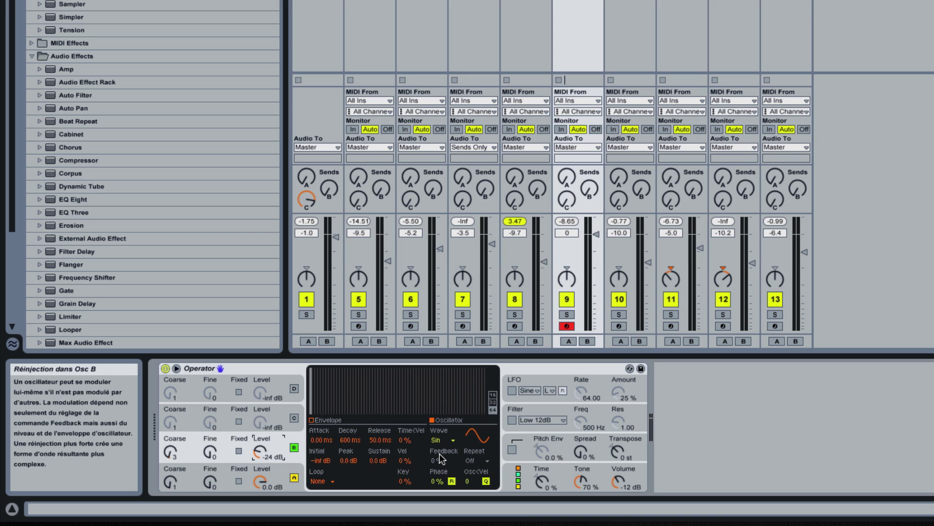
{"action": "left_click", "coordinate": [441, 440]}
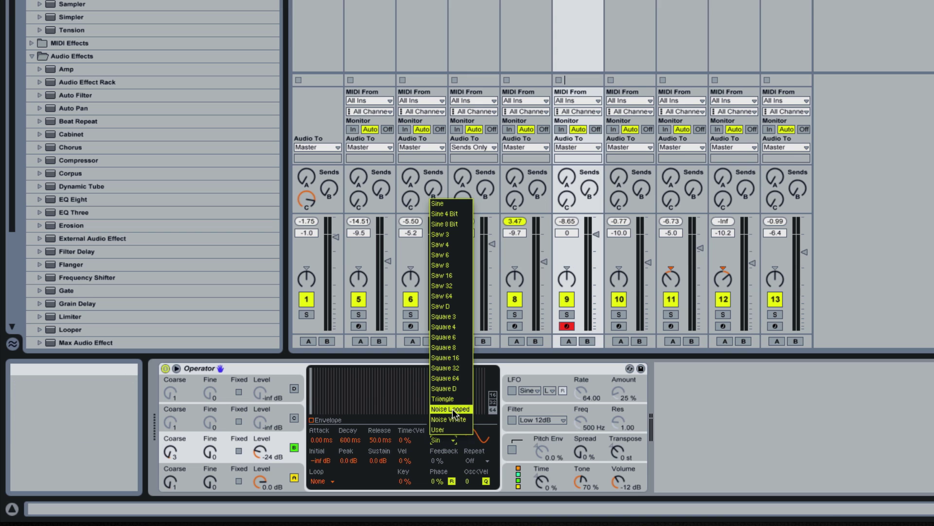
{"action": "left_click", "coordinate": [449, 389]}
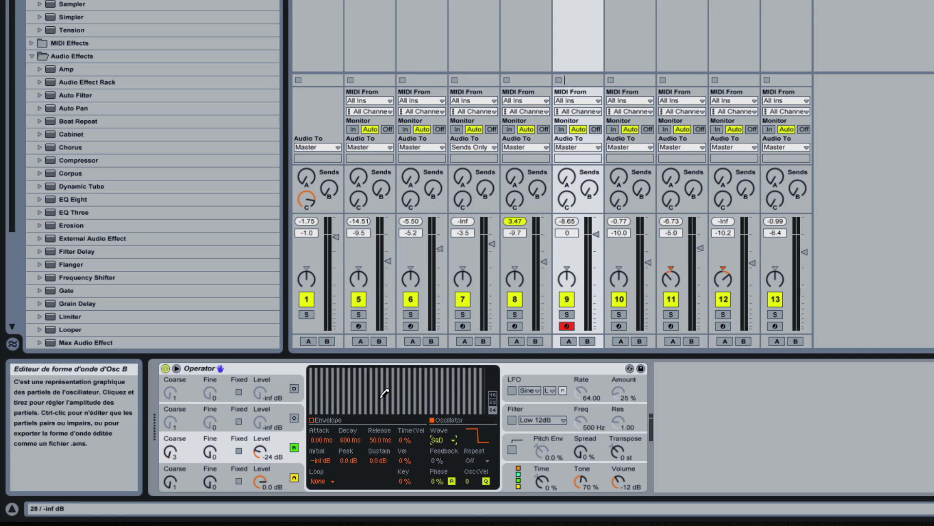
{"action": "left_click", "coordinate": [323, 419]}
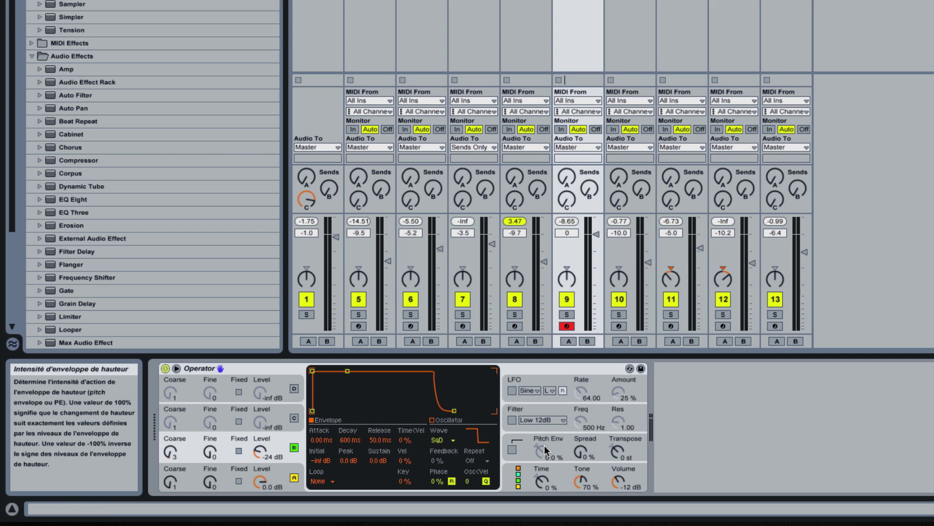
- Enable Operator's Low 12dB filter with a frequency of 866 Hz and a resonance of 6.96
{"action": "left_click", "coordinate": [530, 425]}
{"action": "left_click", "coordinate": [511, 420]}
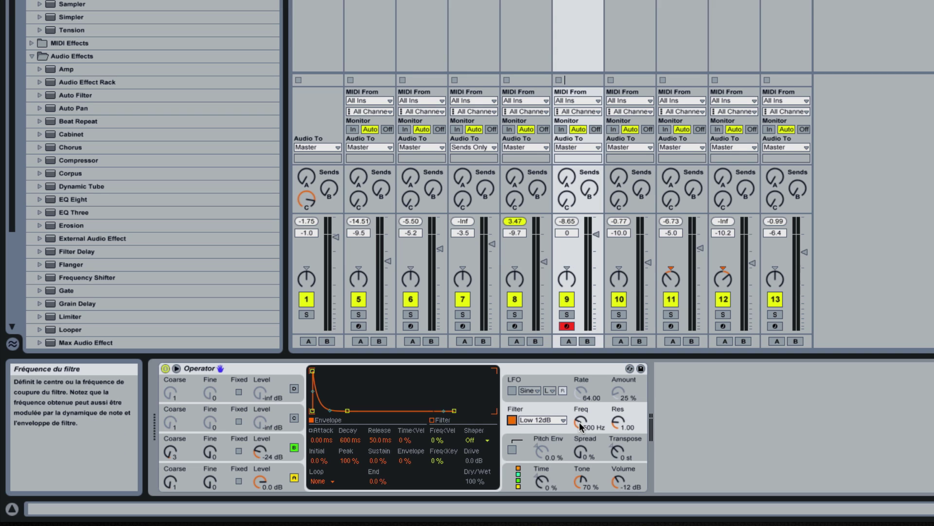
{"action": "mouse_move", "coordinate": [590, 425]}
{"action": "left_mouse_down"}
{"action": "mouse_move", "coordinate": [590, 398]}
{"action": "mouse_move", "coordinate": [590, 417]}
{"action": "left_mouse_up"}
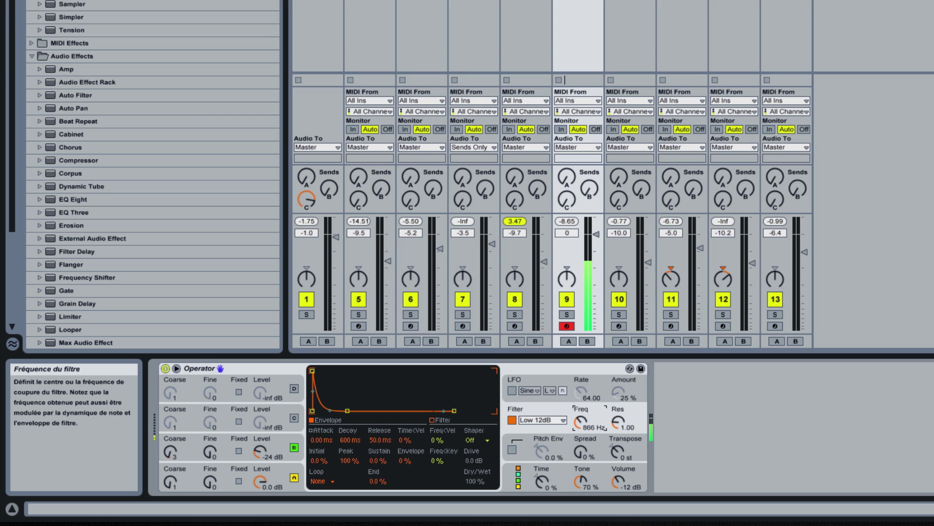
{"action": "left_click_drag", "start_coordinate": [590, 417], "coordinate": [627, 407]}
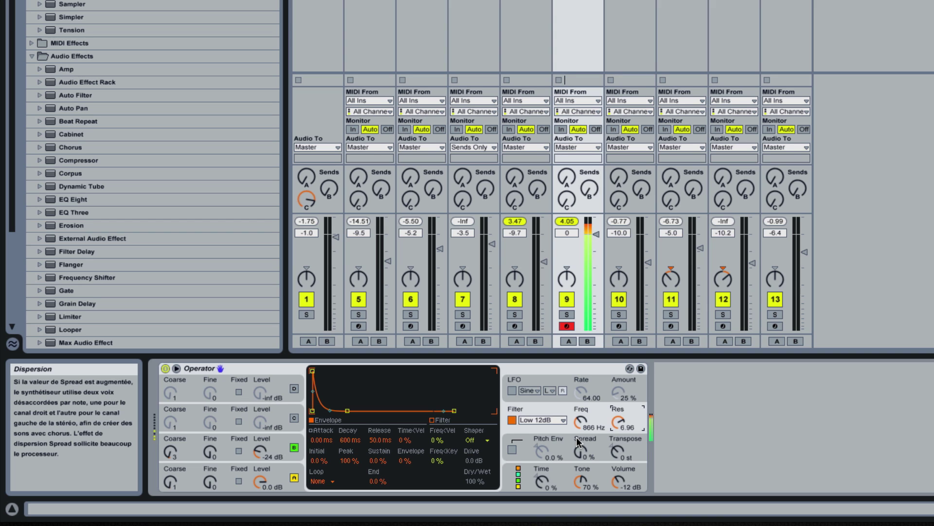
- Turn on Operator's LFO and route it only to the filter, disabling oscillators A and B as destinations
{"action": "left_click", "coordinate": [512, 391]}
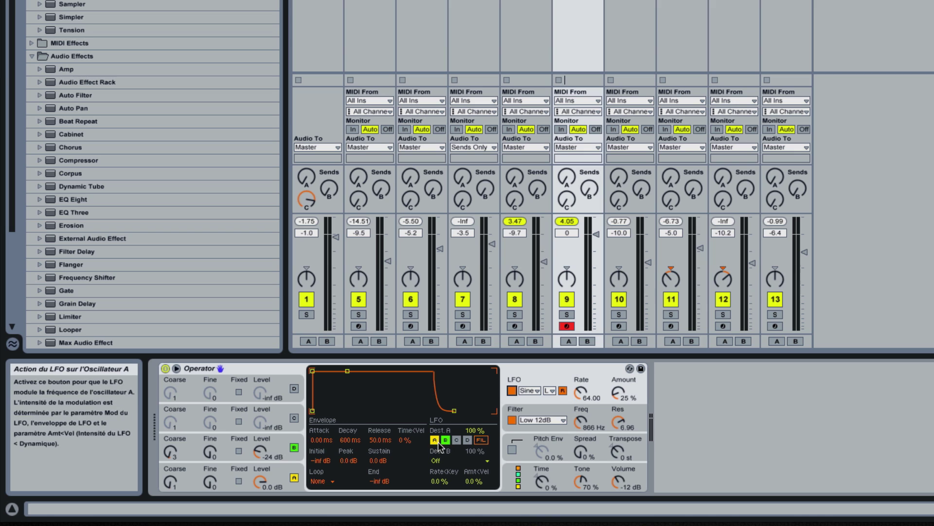
{"action": "left_click", "coordinate": [480, 440]}
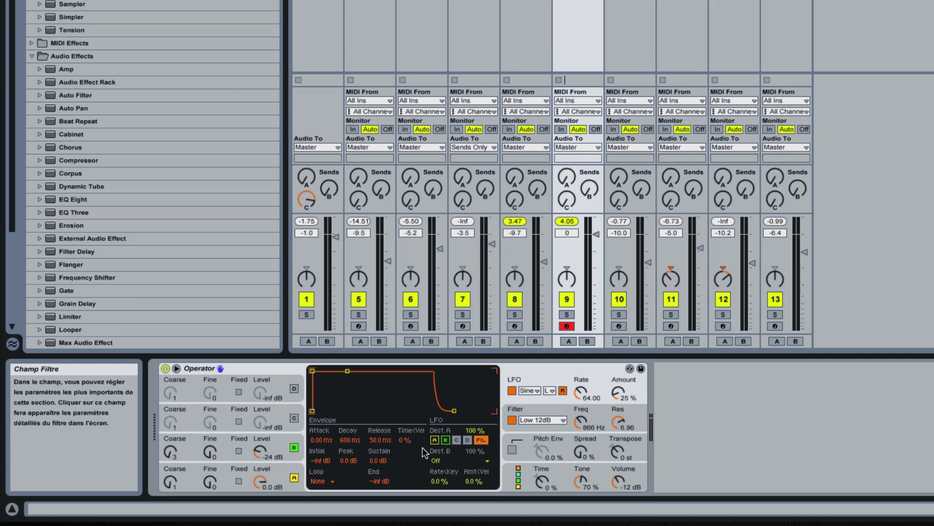
- Use the Sine LFO waveform, sync the LFO to tempo at a rate of 1/2, and set its amount to 31 %
{"action": "left_click", "coordinate": [584, 390]}
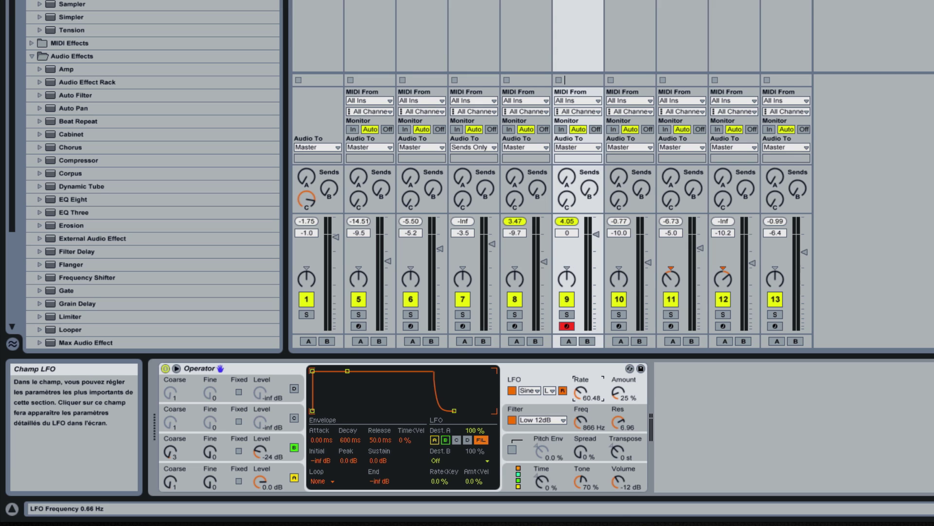
{"action": "left_click_drag", "start_coordinate": [580, 392], "coordinate": [581, 385]}
{"action": "left_click", "coordinate": [529, 391]}
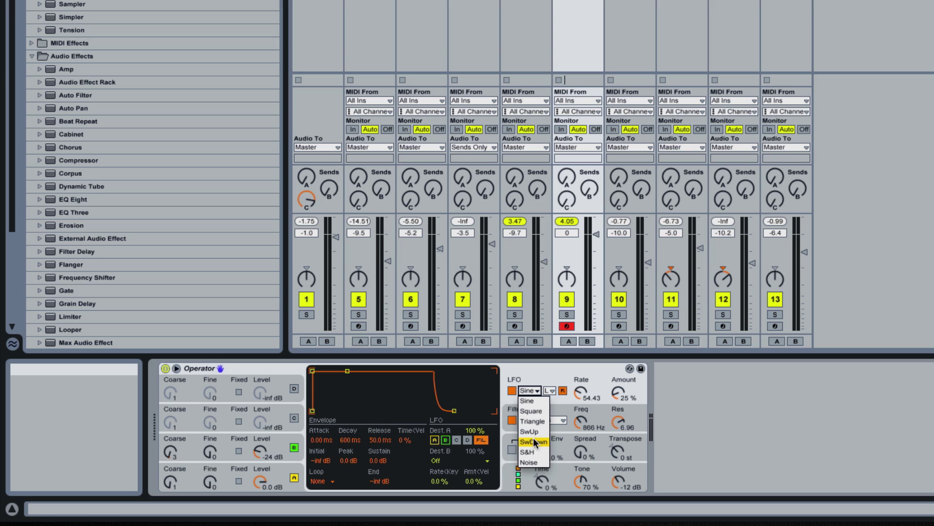
{"action": "left_click", "coordinate": [537, 401]}
{"action": "left_click", "coordinate": [550, 390]}
{"action": "left_click", "coordinate": [553, 421]}
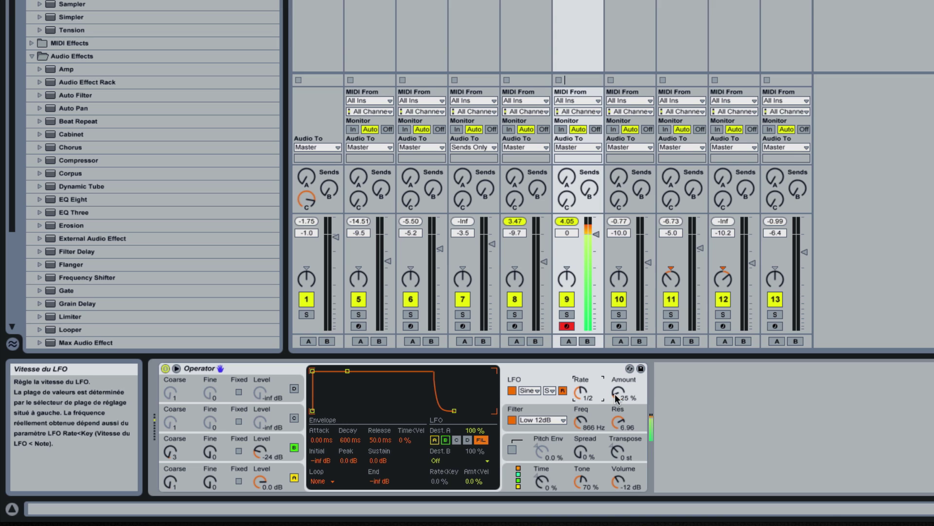
{"action": "left_click_drag", "start_coordinate": [616, 398], "coordinate": [616, 398]}
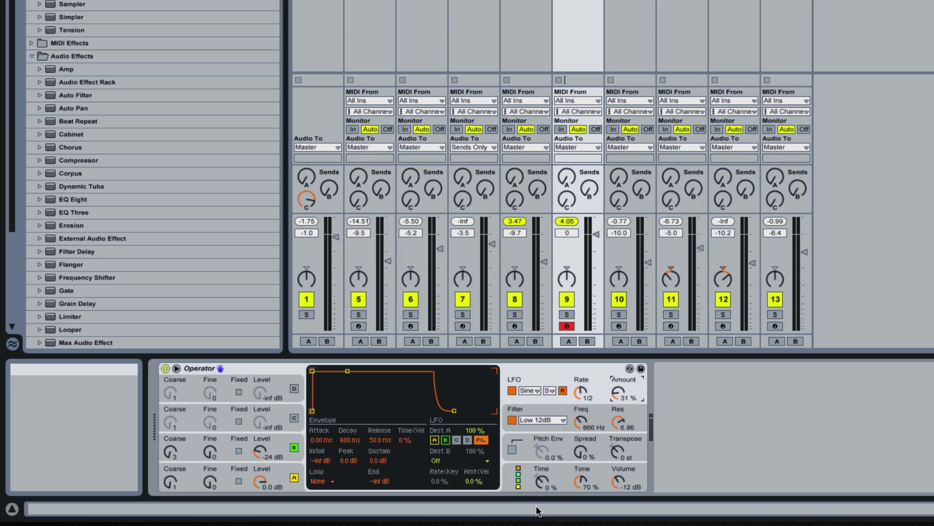
- Review Operator's global settings, oscillator A parameters and filter parameters
{"action": "left_click", "coordinate": [524, 485]}
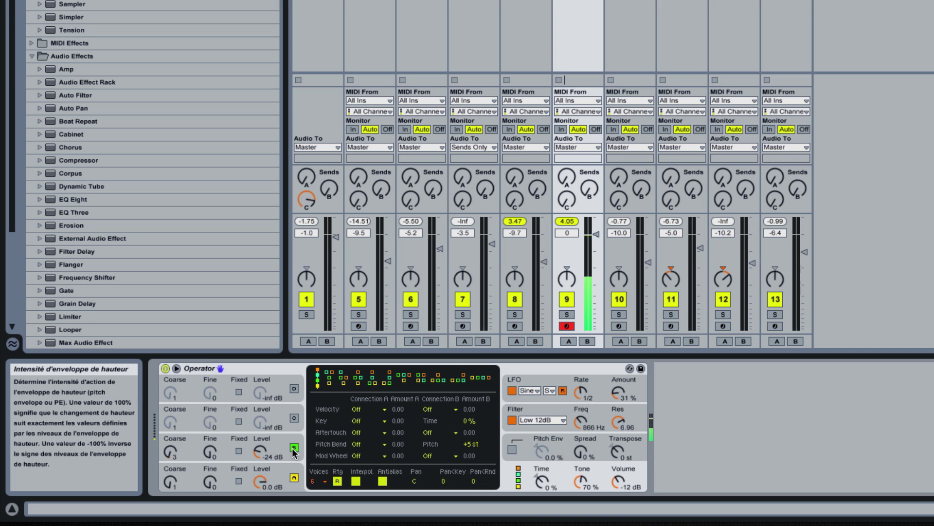
{"action": "left_click", "coordinate": [241, 474]}
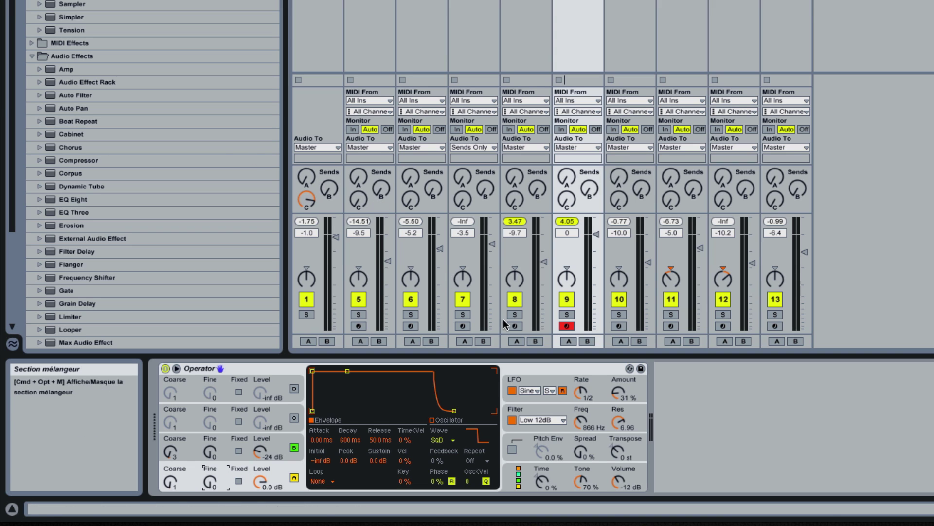
{"action": "left_click", "coordinate": [511, 425]}
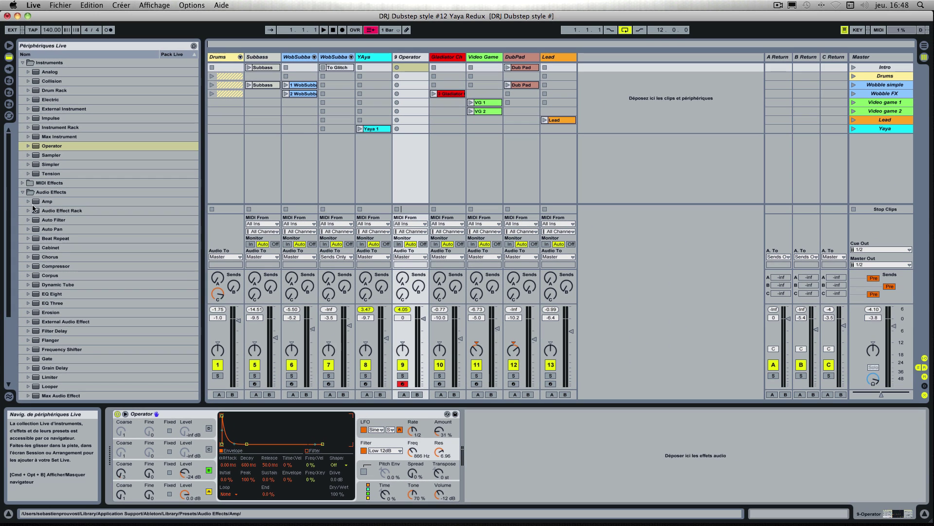
- Add the Redux effect after Operator and set its downsampling to Soft mode at 19.8
{"action": "scroll", "coordinate": [53, 81], "scroll_direction": "down", "scroll_amount": 5}
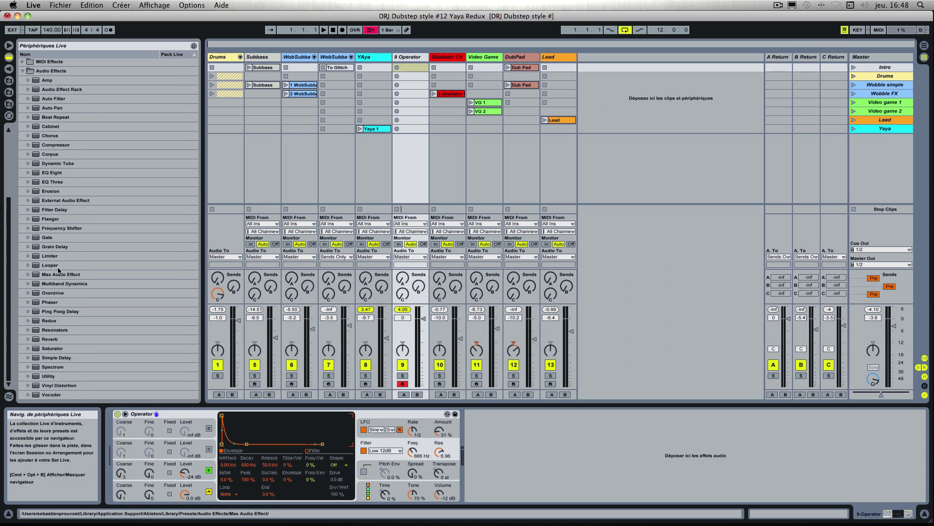
{"action": "left_click", "coordinate": [49, 321]}
{"action": "left_click_drag", "start_coordinate": [49, 323], "coordinate": [485, 450]}
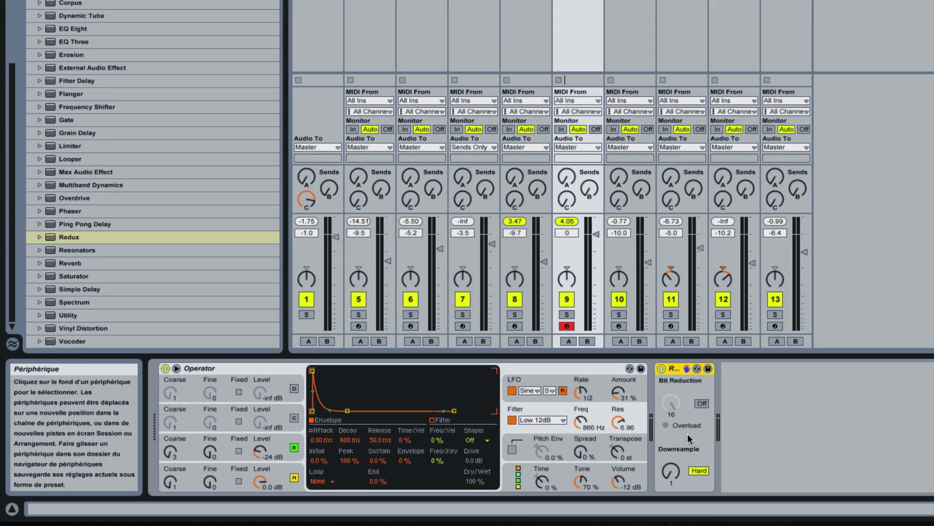
{"action": "left_click", "coordinate": [696, 470]}
{"action": "left_click_drag", "start_coordinate": [671, 471], "coordinate": [671, 438]}
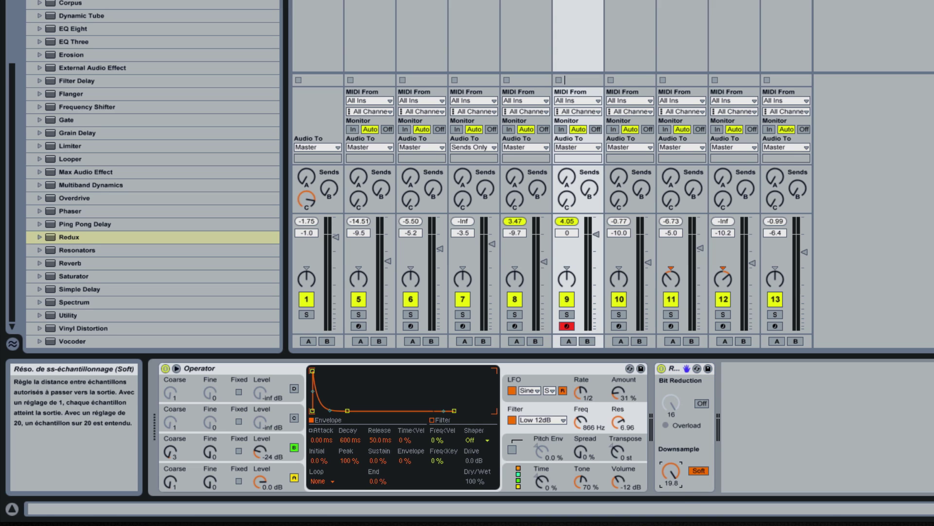
- Raise Redux's downsampling to 20.0 and lower track 9's volume to -9.0 dB
{"action": "left_click_drag", "start_coordinate": [670, 470], "coordinate": [671, 468]}
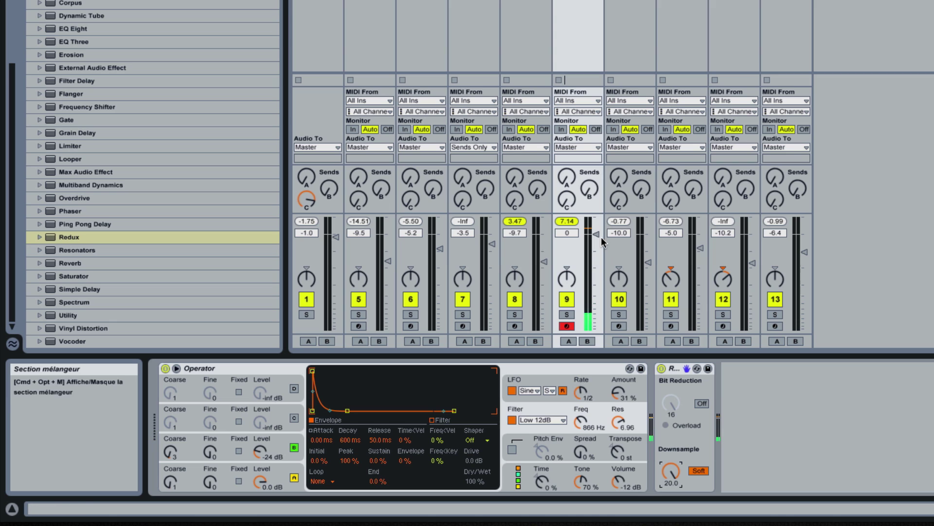
{"action": "left_click_drag", "start_coordinate": [597, 234], "coordinate": [597, 259]}
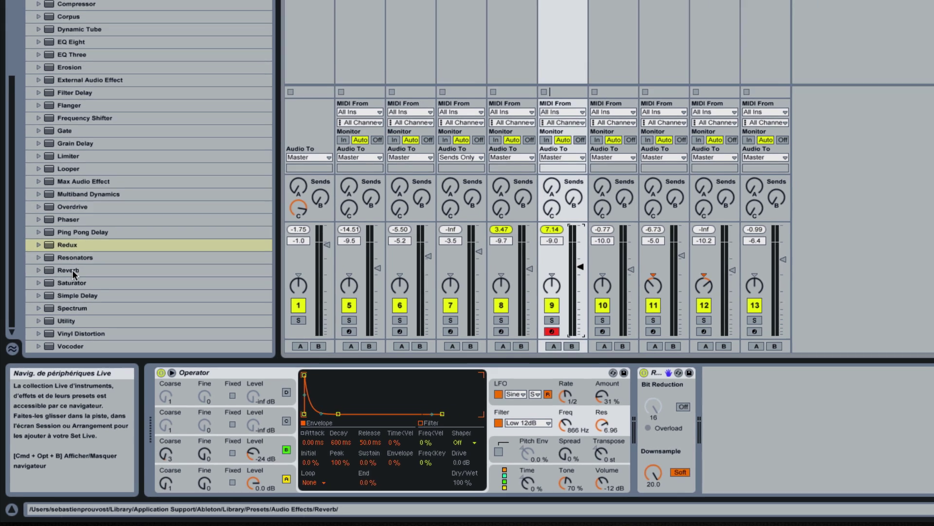
- Add a Reverb after Redux with a decay time of 6.83 s and a dry/wet of 23 %
{"action": "double_click", "coordinate": [72, 270]}
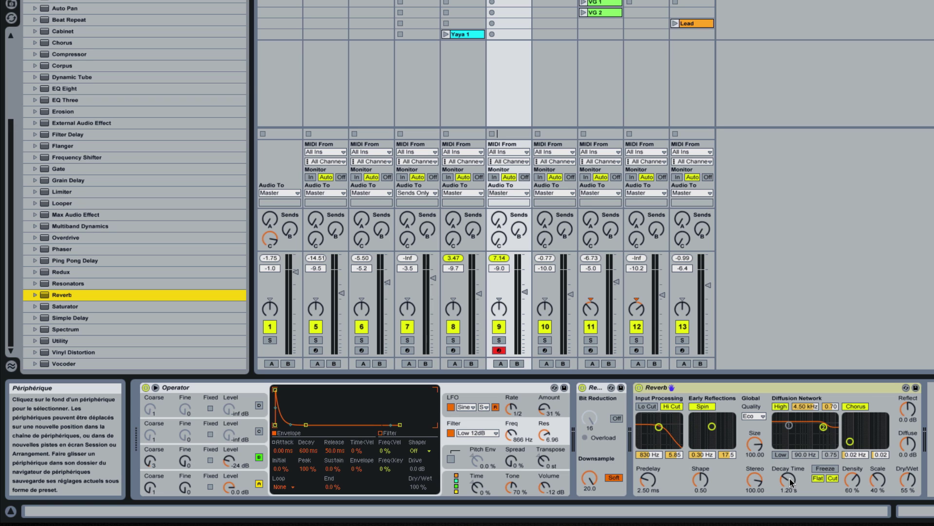
{"action": "left_click_drag", "start_coordinate": [790, 478], "coordinate": [790, 460]}
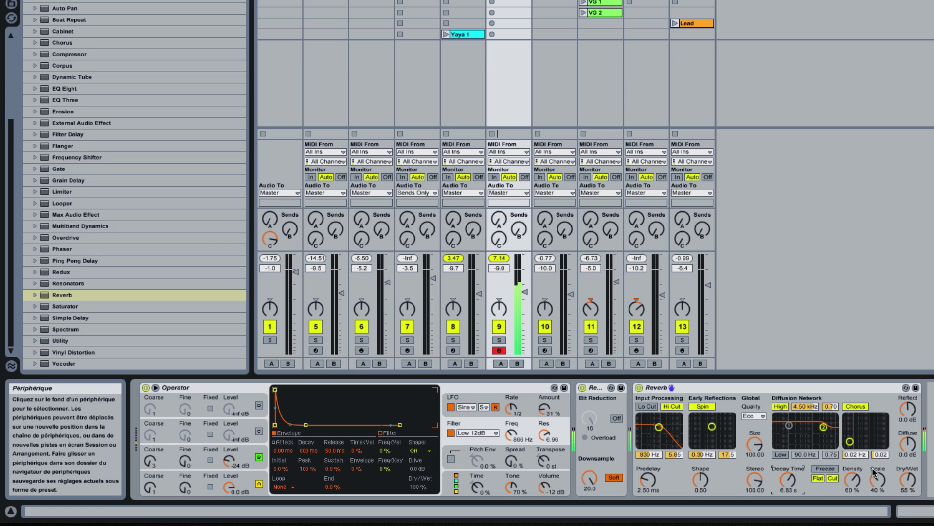
{"action": "left_click_drag", "start_coordinate": [907, 487], "coordinate": [906, 516]}
- Set the Reverb's high diffusion filter to 697 Hz and 0.47 and its diffuse level to -6.9 dB, then compare it bypassed and active
{"action": "left_click_drag", "start_coordinate": [806, 406], "coordinate": [806, 440]}
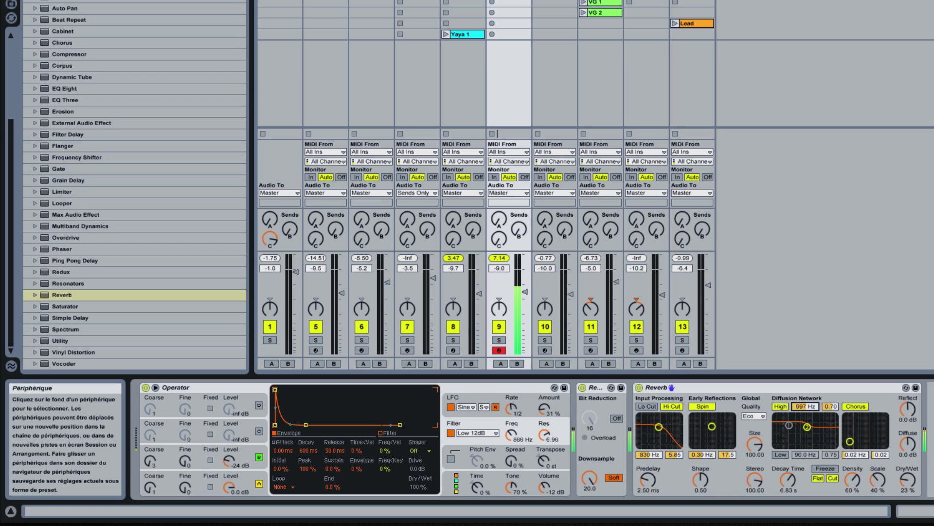
{"action": "left_click_drag", "start_coordinate": [830, 406], "coordinate": [830, 418]}
{"action": "left_click_drag", "start_coordinate": [908, 443], "coordinate": [908, 455]}
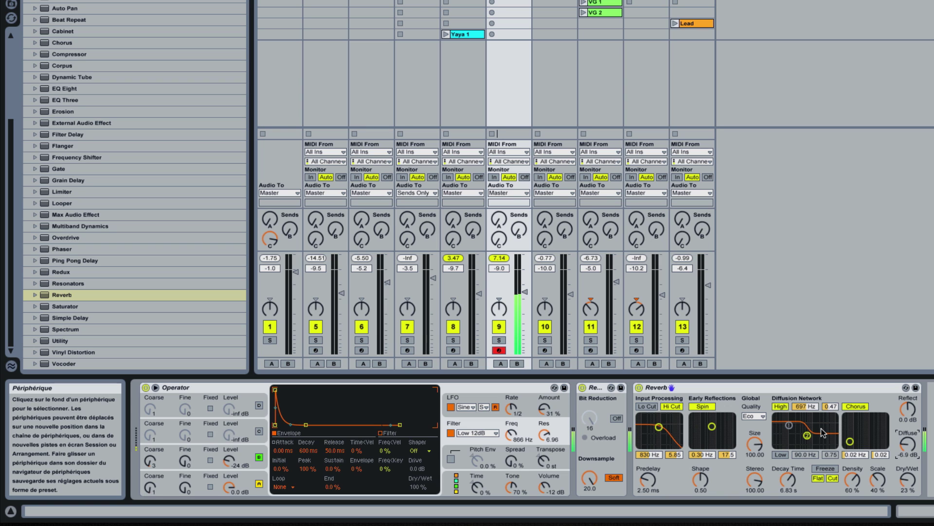
{"action": "left_click", "coordinate": [639, 388]}
{"action": "left_click", "coordinate": [639, 388]}
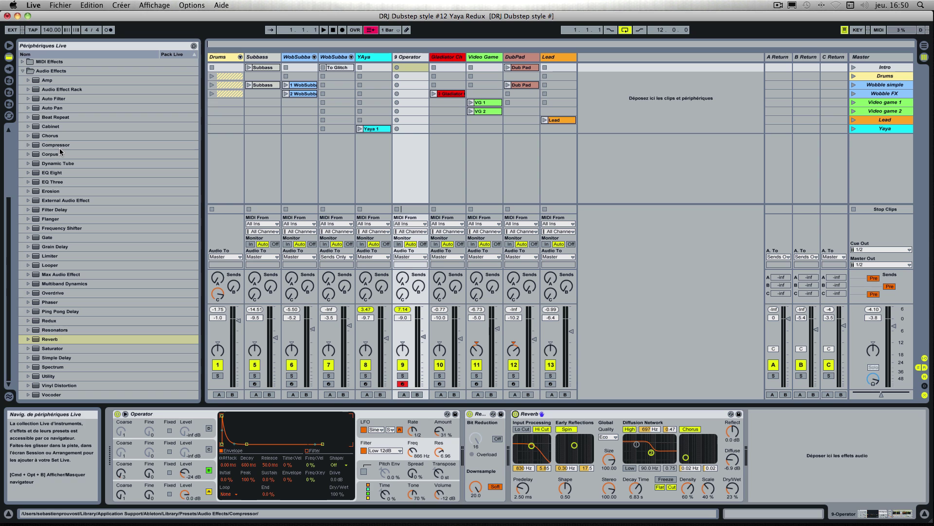
- Add a Compressor after the Reverb with a ratio of 16.0, a threshold of -13.0 dB and an output of 10.2 dB
{"action": "double_click", "coordinate": [64, 111]}
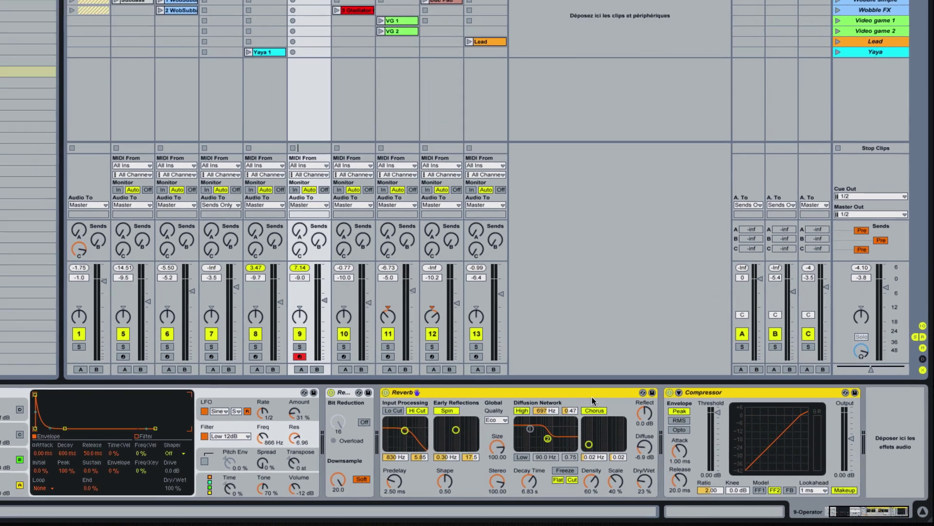
{"action": "left_click", "coordinate": [669, 450]}
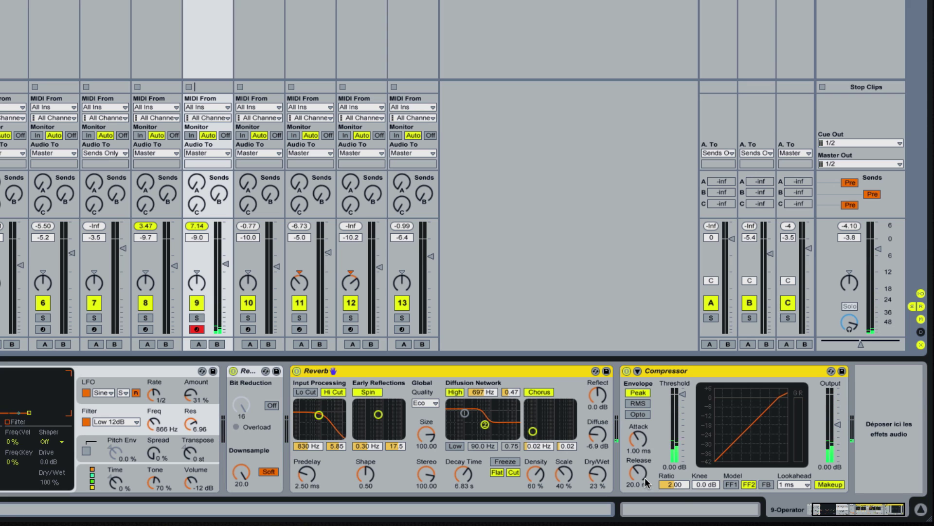
{"action": "left_click_drag", "start_coordinate": [676, 489], "coordinate": [676, 477]}
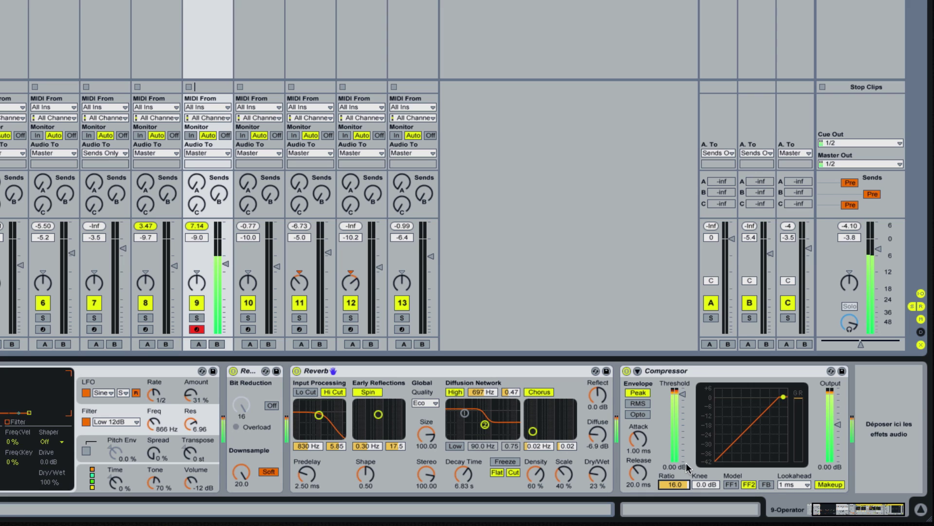
{"action": "left_click_drag", "start_coordinate": [683, 394], "coordinate": [683, 408]}
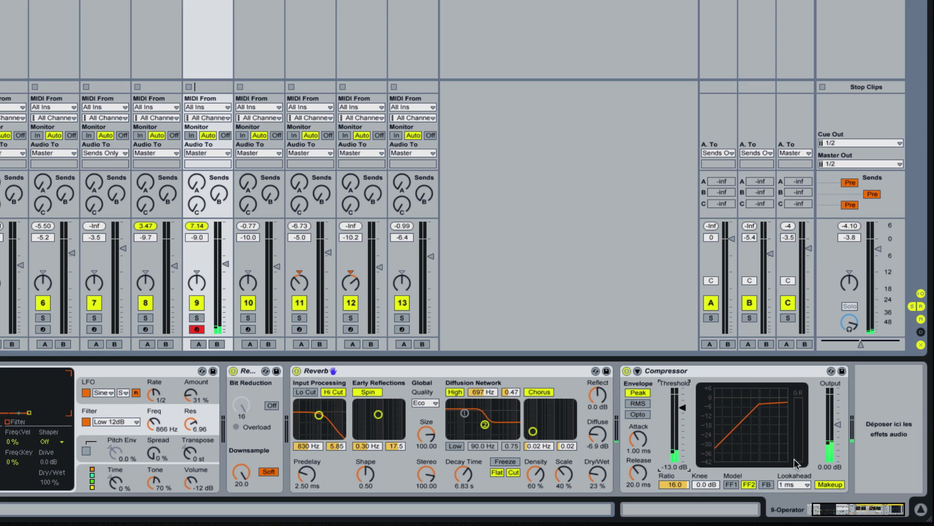
{"action": "left_click_drag", "start_coordinate": [844, 425], "coordinate": [844, 414]}
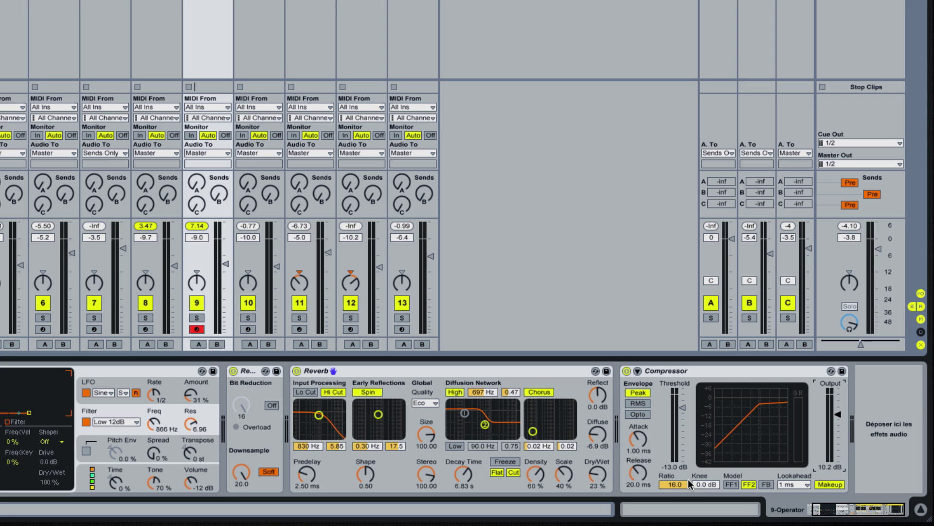
- Refine the Compressor to a 13 dB knee, a 5.57 ratio, a -1.65 dB output and a -12.3 dB threshold
{"action": "left_click_drag", "start_coordinate": [692, 486], "coordinate": [691, 477]}
{"action": "left_click_drag", "start_coordinate": [691, 470], "coordinate": [692, 465]}
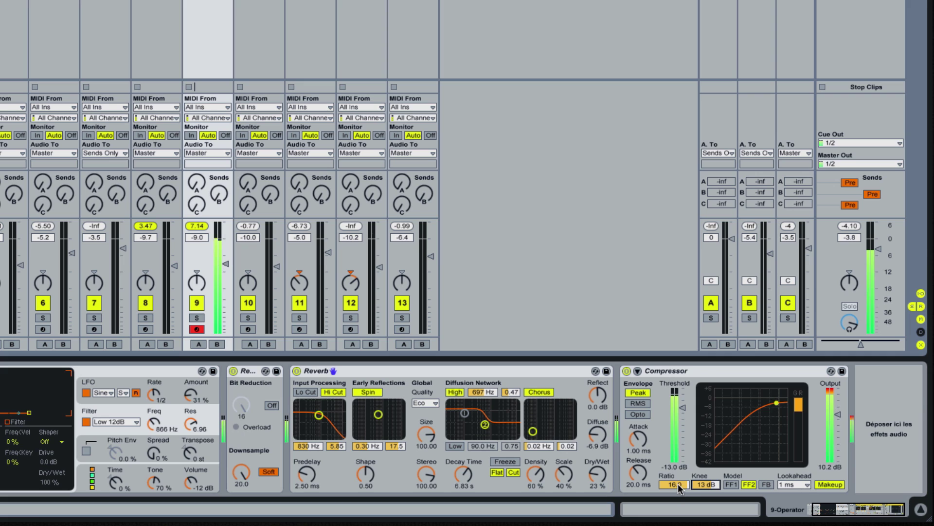
{"action": "left_click_drag", "start_coordinate": [678, 483], "coordinate": [678, 483]}
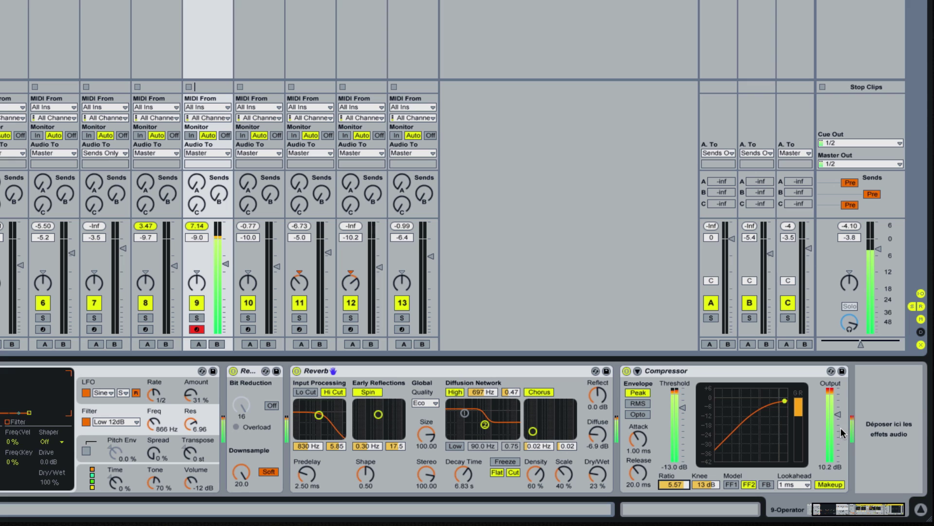
{"action": "left_click_drag", "start_coordinate": [840, 428], "coordinate": [840, 447]}
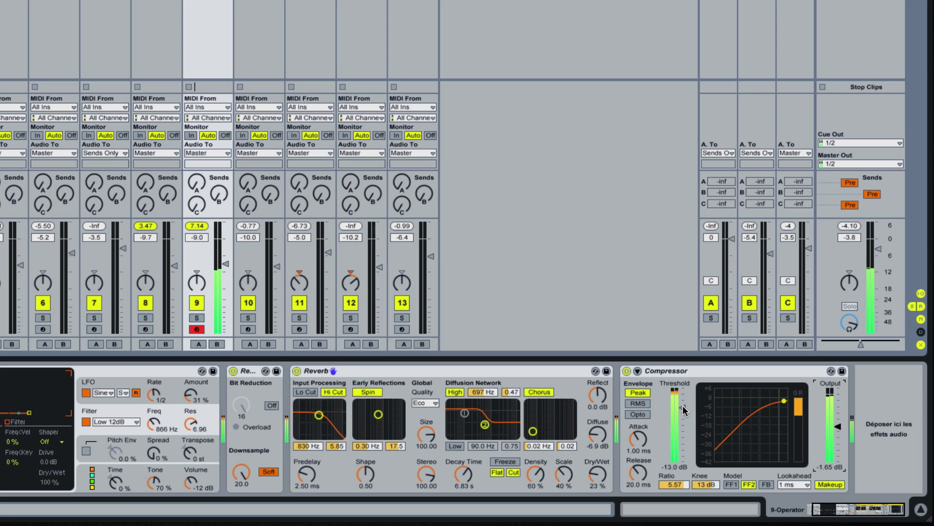
{"action": "left_click_drag", "start_coordinate": [681, 413], "coordinate": [680, 412]}
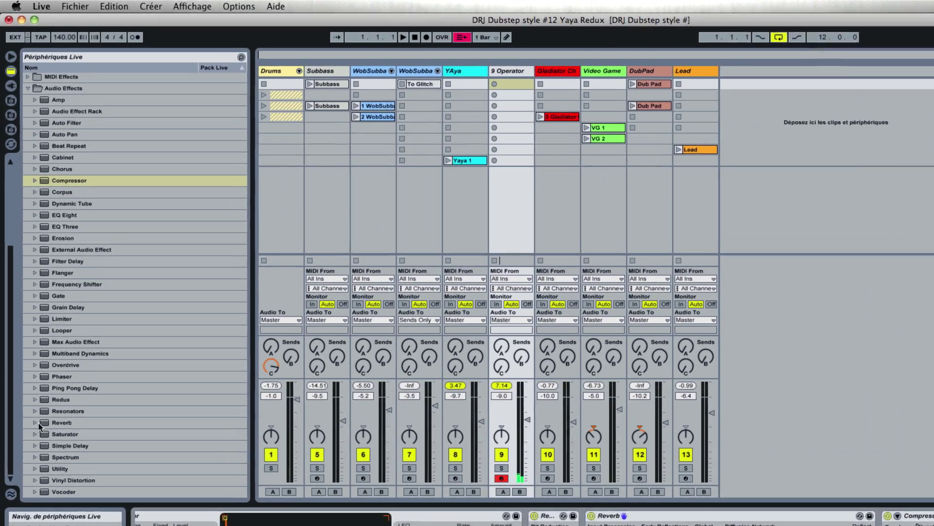
- Browse the Reverb presets and add the Vocal Hall preset from the Hall folder after the Compressor
{"action": "left_click", "coordinate": [36, 423]}
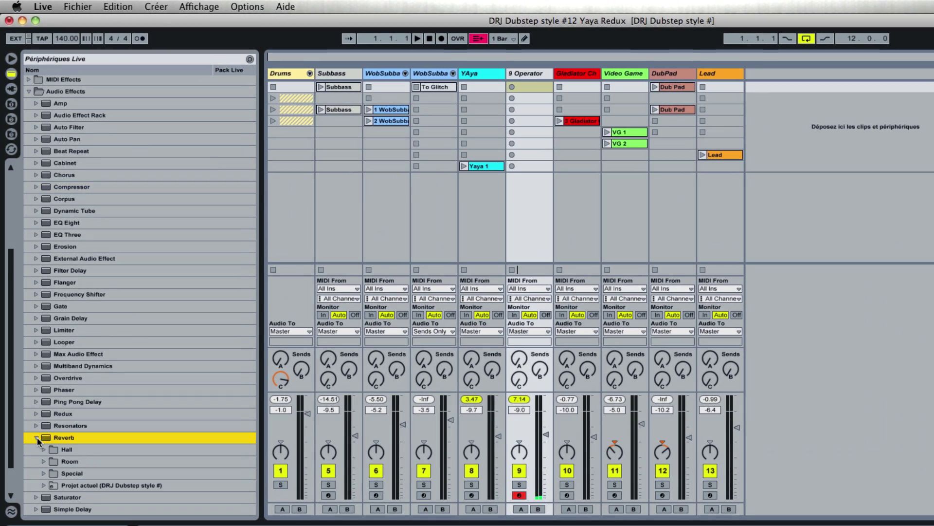
{"action": "scroll", "coordinate": [95, 449], "scroll_direction": "down", "scroll_amount": 3}
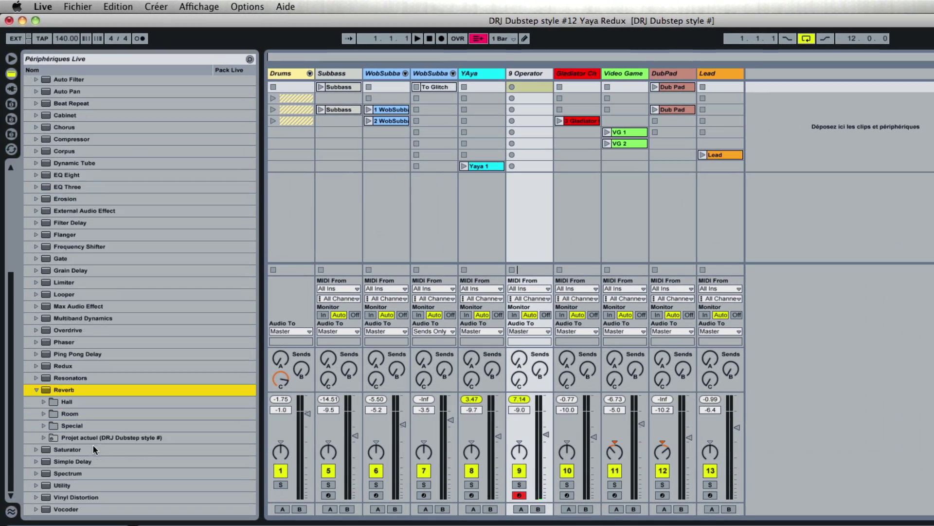
{"action": "left_click", "coordinate": [44, 426]}
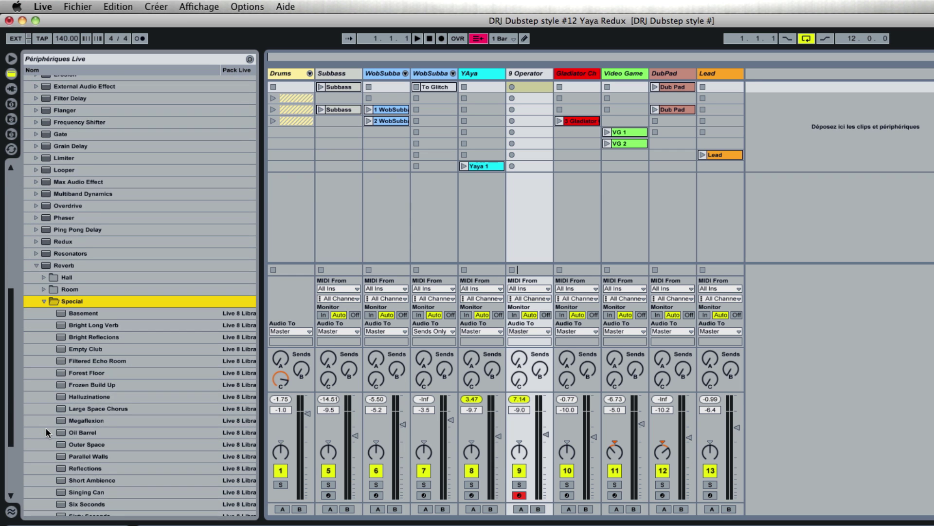
{"action": "scroll", "coordinate": [46, 427], "scroll_direction": "up", "scroll_amount": 4}
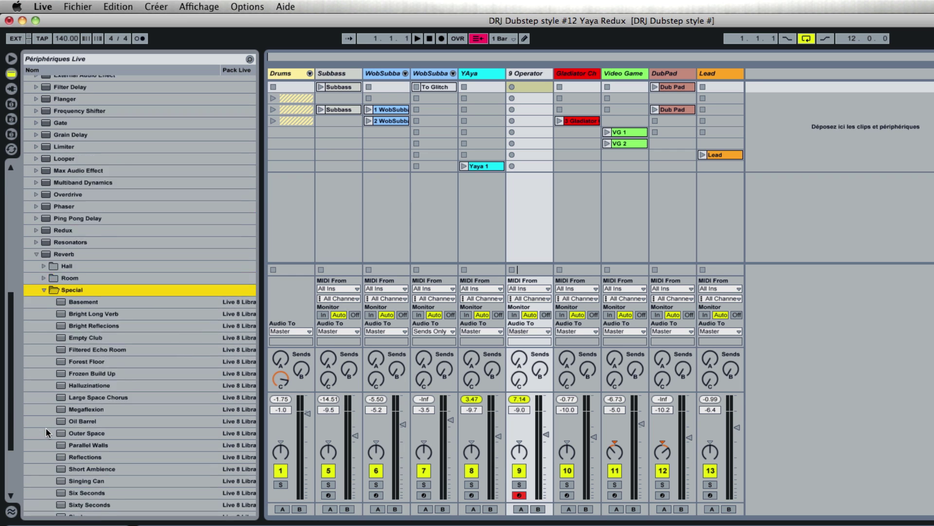
{"action": "left_click", "coordinate": [42, 358]}
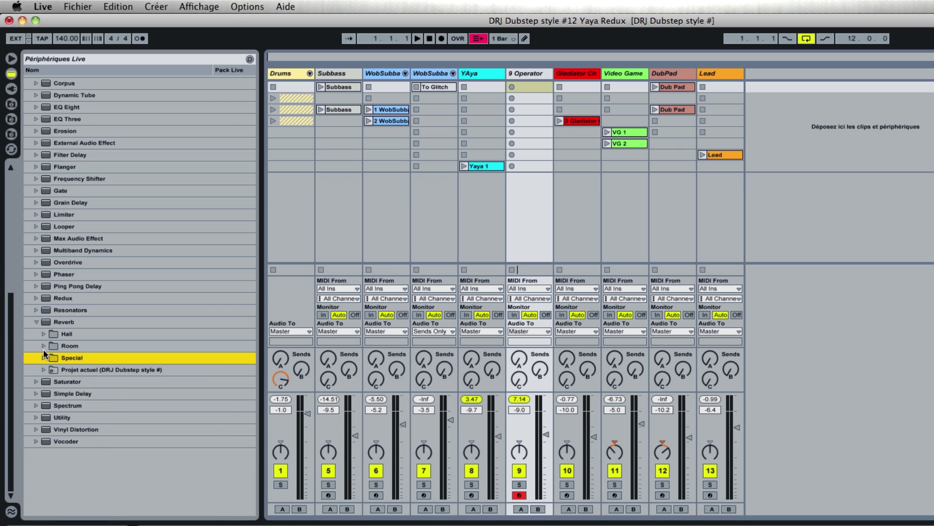
{"action": "left_click", "coordinate": [43, 345]}
{"action": "scroll", "coordinate": [53, 382], "scroll_direction": "up", "scroll_amount": 12}
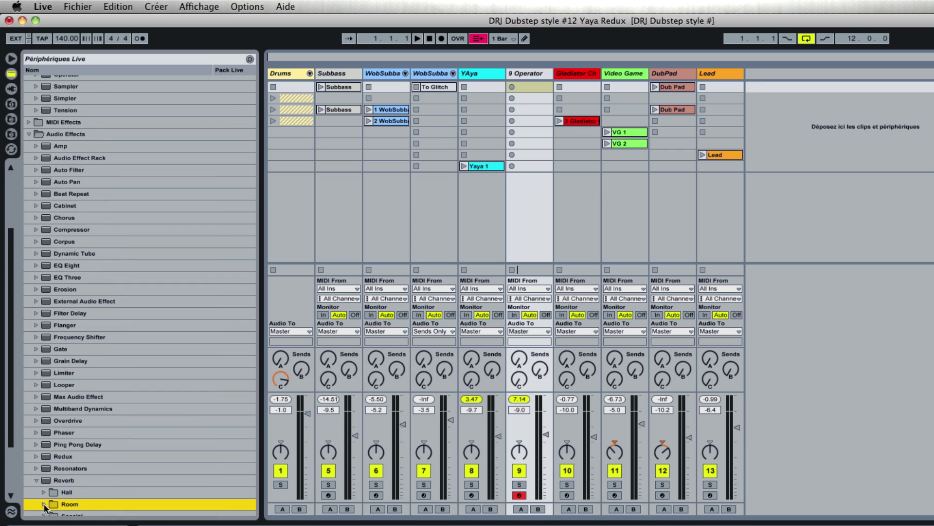
{"action": "left_click", "coordinate": [42, 491]}
{"action": "scroll", "coordinate": [56, 482], "scroll_direction": "down", "scroll_amount": 5}
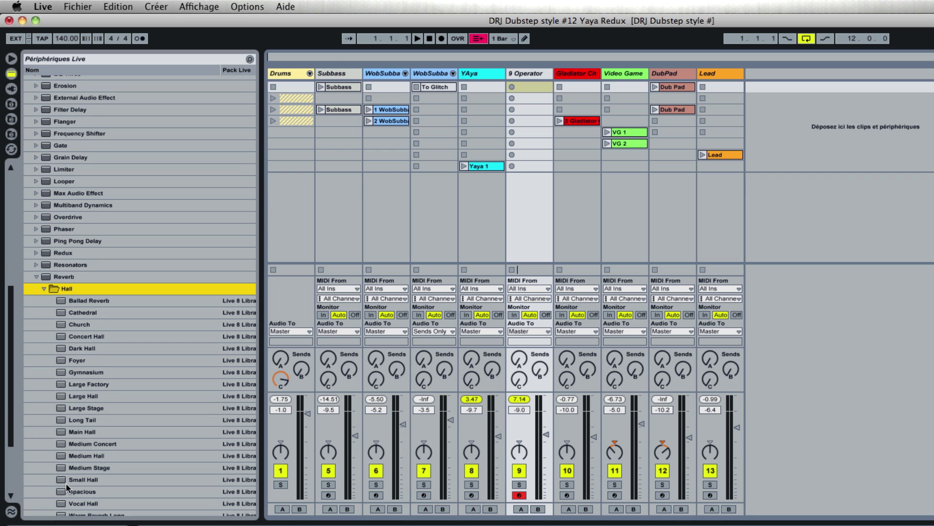
{"action": "left_click_drag", "start_coordinate": [71, 504], "coordinate": [923, 525]}
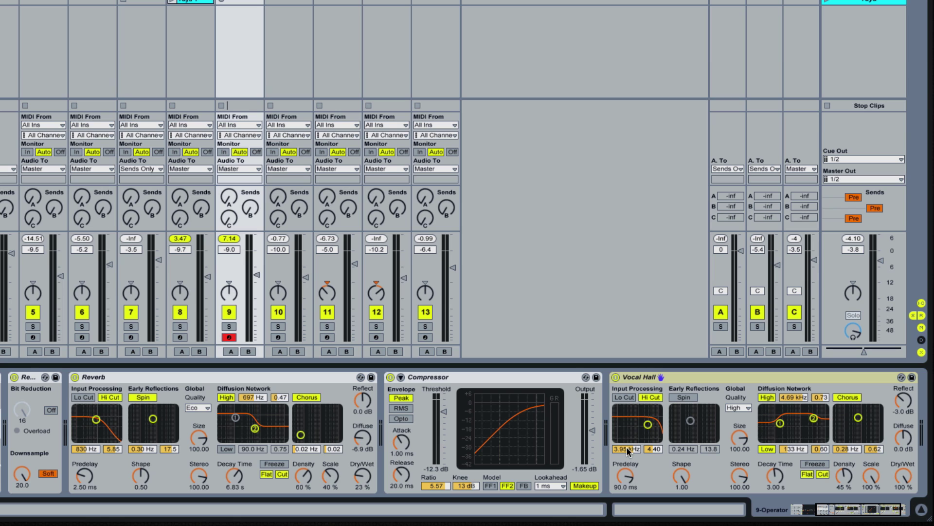
- Set the Vocal Hall reverb's dry/wet to 28 % and lower its diffuse level
{"action": "scroll", "coordinate": [638, 477], "scroll_direction": "right", "scroll_amount": 2}
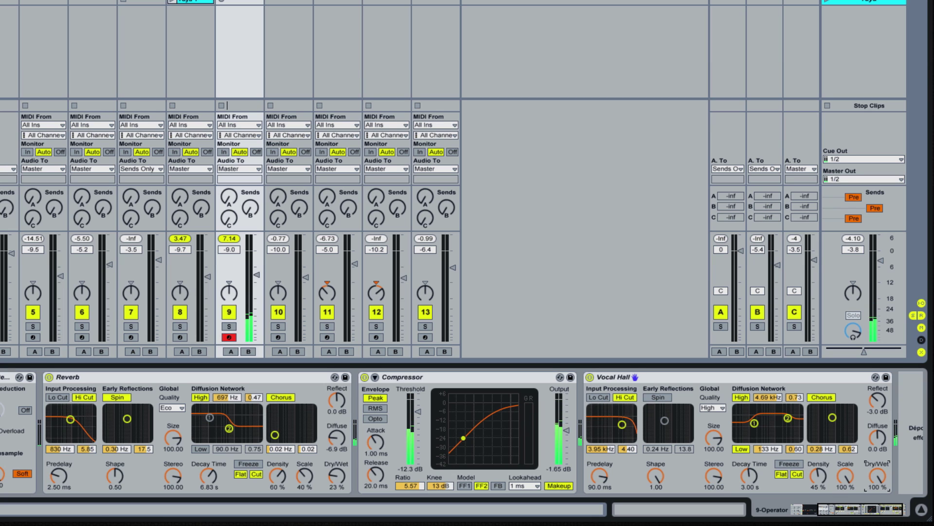
{"action": "left_click_drag", "start_coordinate": [875, 474], "coordinate": [875, 506]}
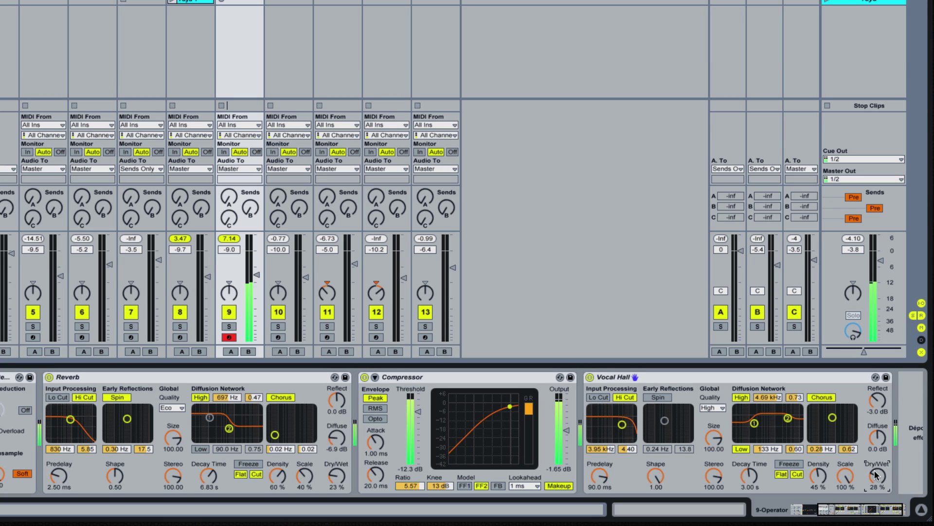
{"action": "left_click_drag", "start_coordinate": [882, 446], "coordinate": [877, 438]}
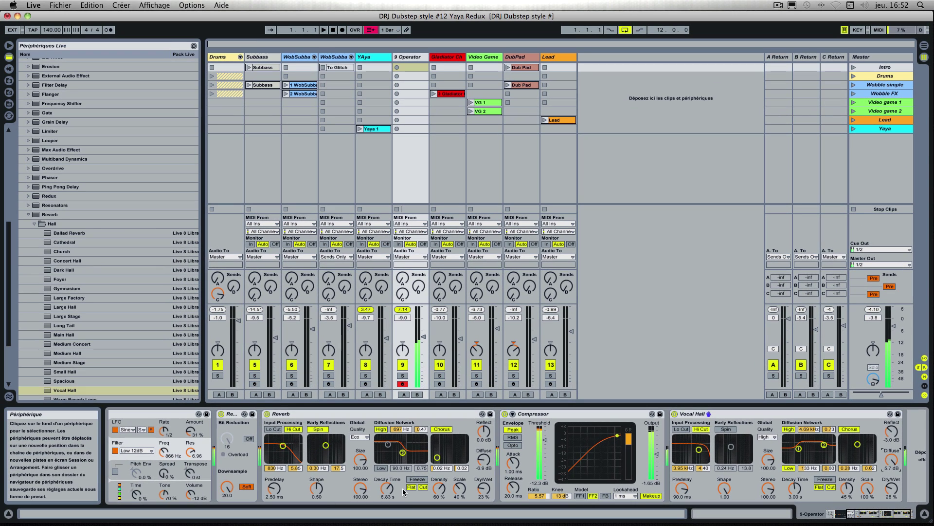
- Group all devices from Operator through Vocal Hall into an Instrument Rack and show the rack's macro controls
{"action": "scroll", "coordinate": [402, 490], "scroll_direction": "left", "scroll_amount": 5}
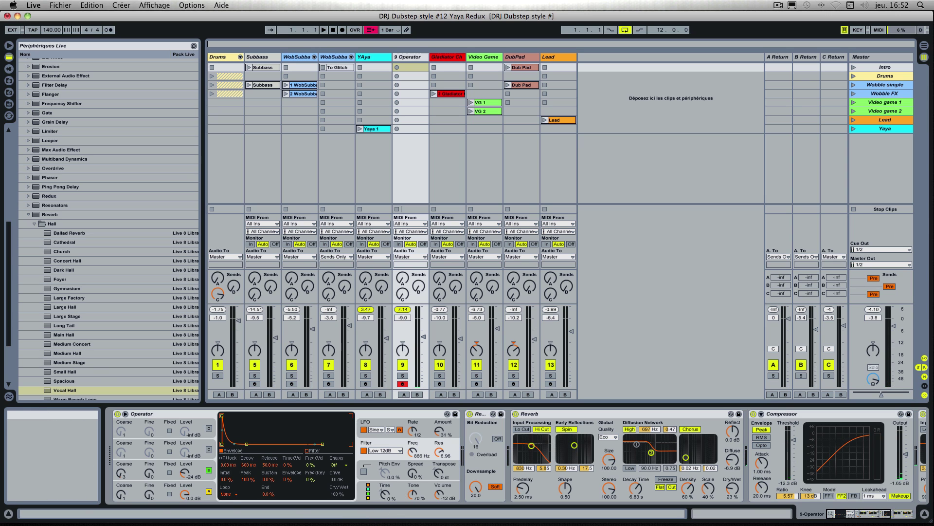
{"action": "left_click", "coordinate": [194, 416]}
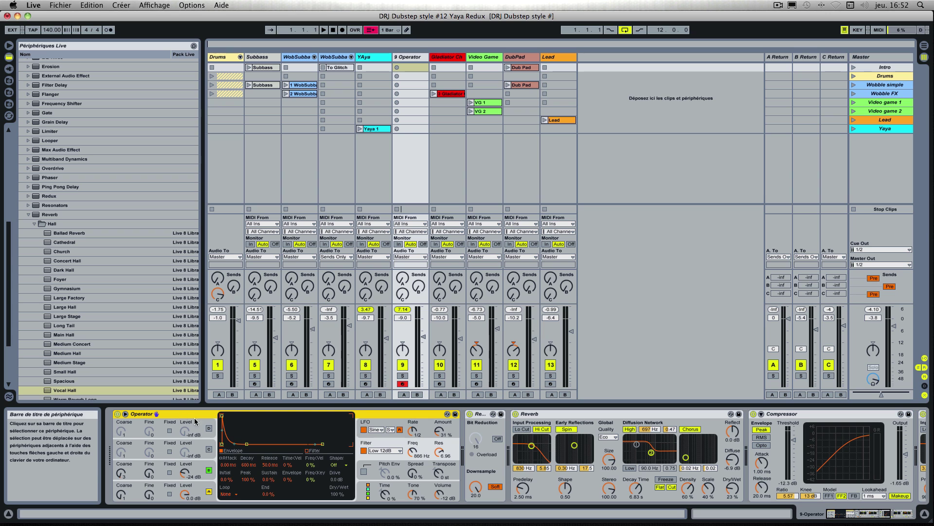
{"action": "left_click", "coordinate": [825, 416], "text": "shift"}
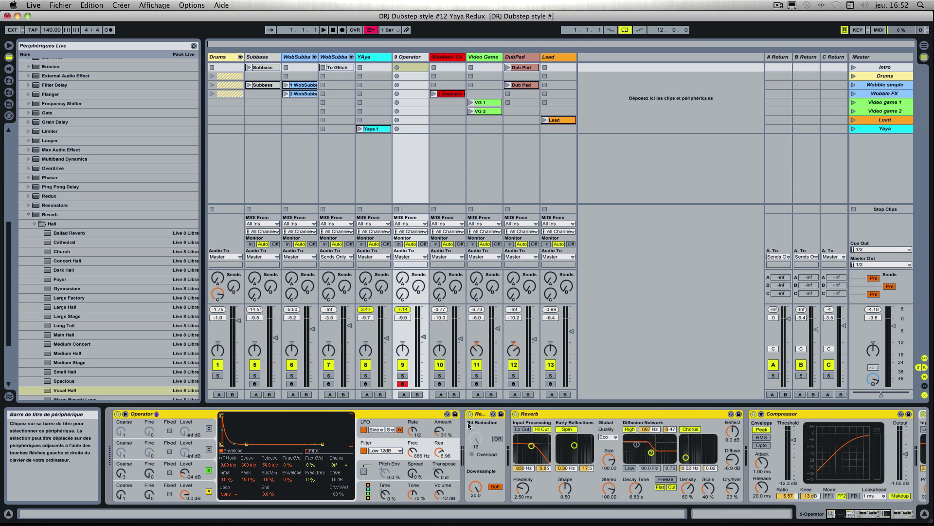
{"action": "left_click", "coordinate": [187, 418]}
{"action": "scroll", "coordinate": [666, 446], "scroll_direction": "right", "scroll_amount": 10}
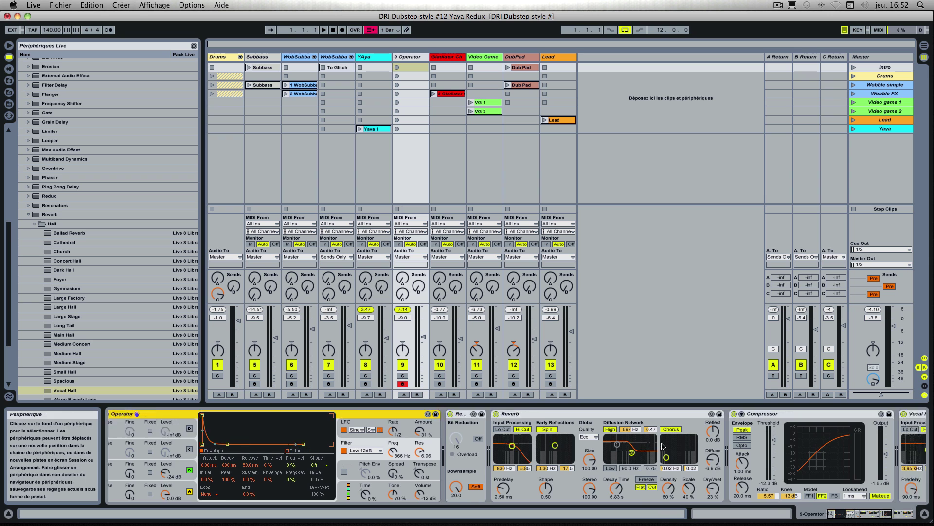
{"action": "left_click", "coordinate": [696, 417], "text": "shift"}
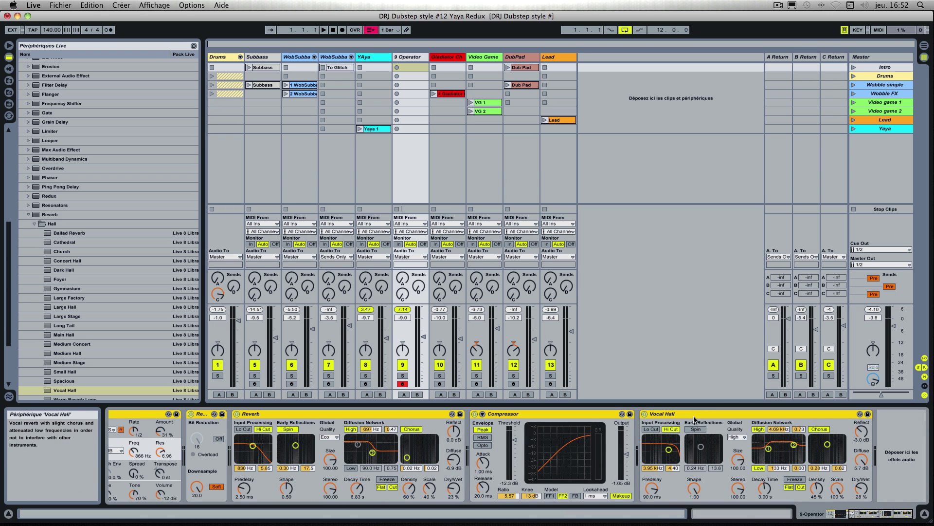
{"action": "right_click", "coordinate": [695, 416]}
{"action": "left_click", "coordinate": [712, 446]}
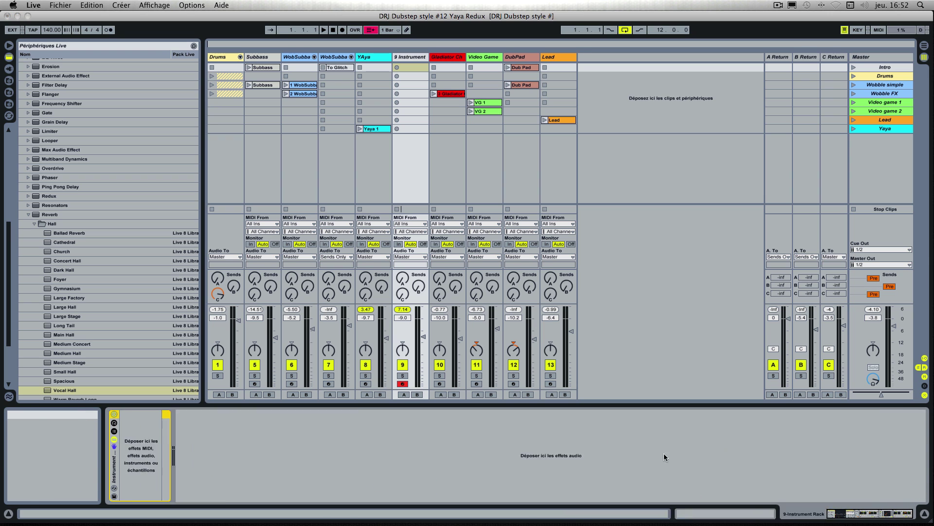
{"action": "left_click", "coordinate": [118, 427]}
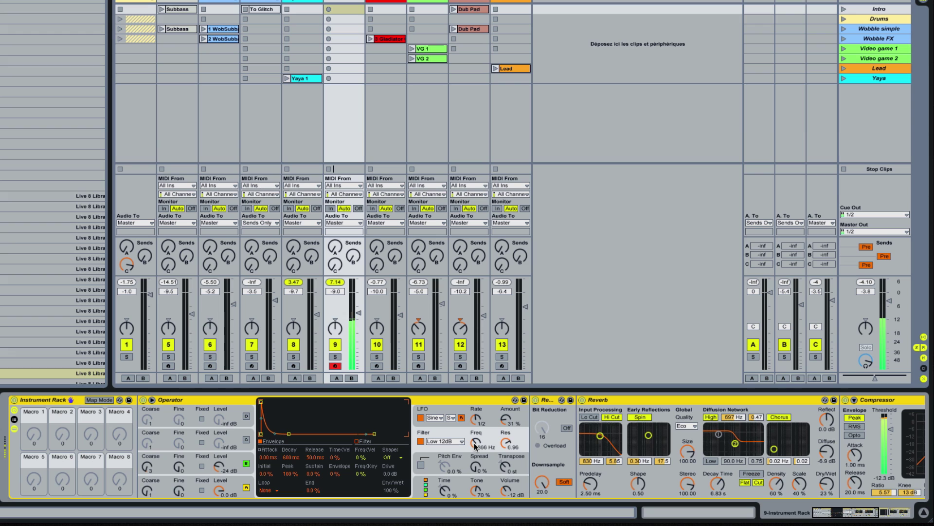
- Try a different filter frequency in Operator and undo the change
{"action": "mouse_move", "coordinate": [474, 443]}
{"action": "left_mouse_down"}
{"action": "mouse_move", "coordinate": [474, 414]}
{"action": "mouse_move", "coordinate": [475, 442]}
{"action": "left_mouse_up"}
{"action": "key", "text": "ctrl+z"}
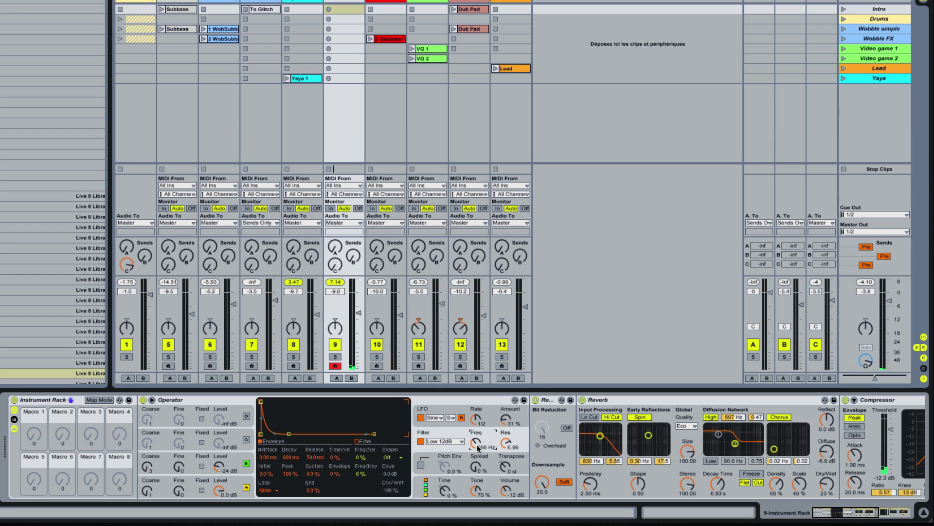
- Map Operator's filter frequency to Macro 1 and oscillator B's level to Macro 2
{"action": "right_click", "coordinate": [475, 445]}
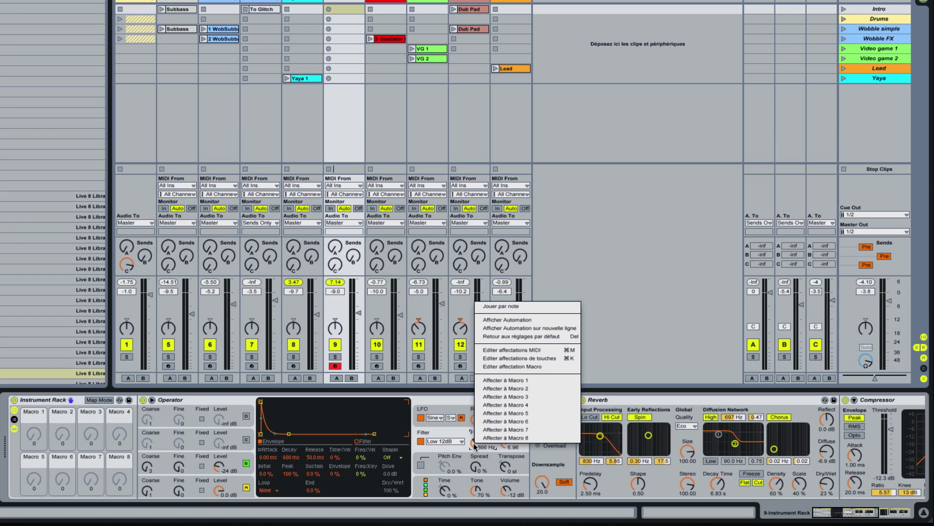
{"action": "left_click", "coordinate": [504, 381]}
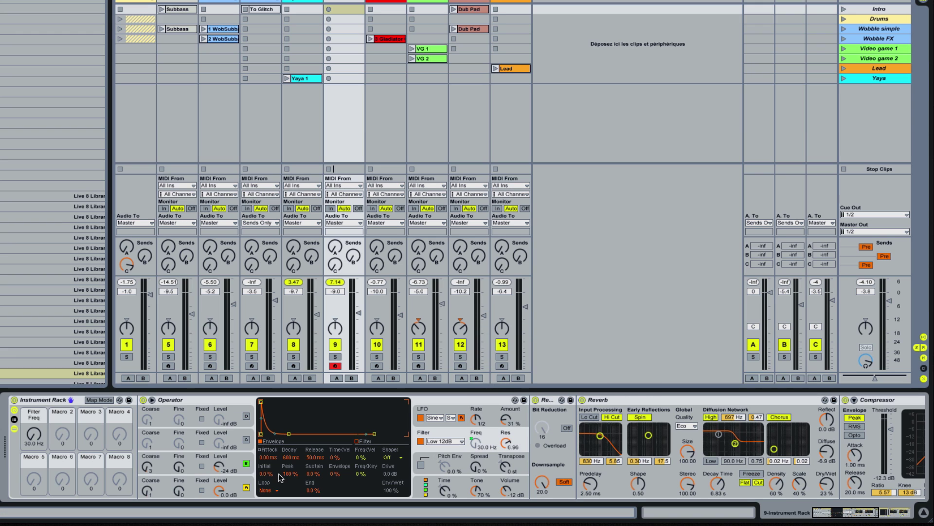
{"action": "right_click", "coordinate": [217, 469]}
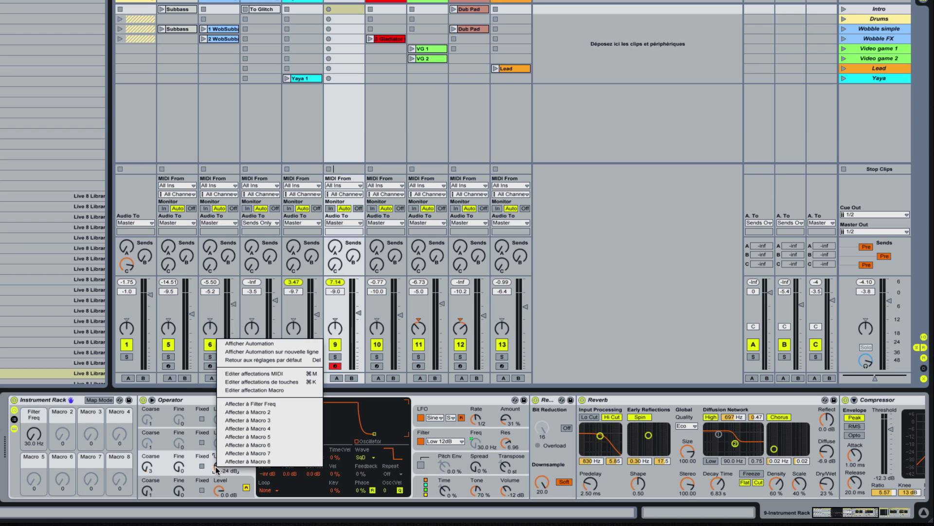
{"action": "left_click", "coordinate": [241, 412]}
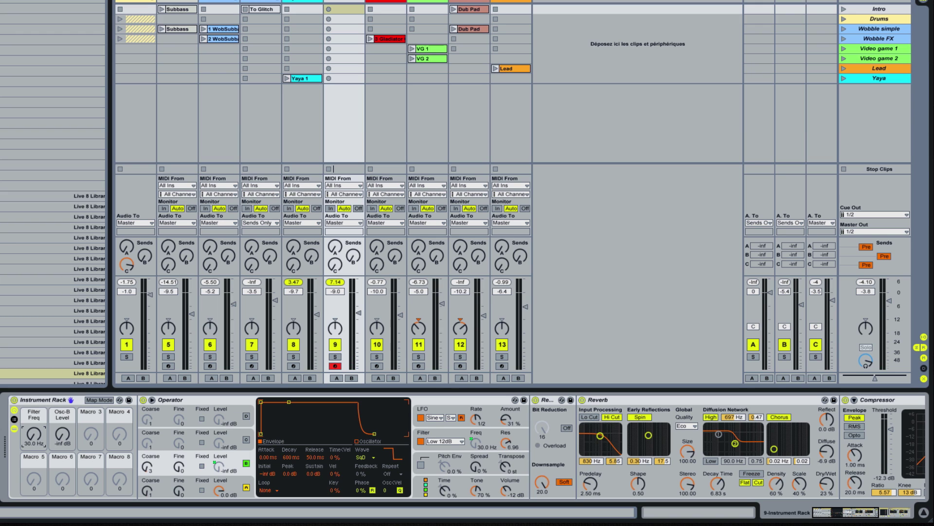
- Set the Filter Freq macro to 1.47 kHz and the Osc-B Level macro to -24 dB
{"action": "left_click_drag", "start_coordinate": [34, 434], "coordinate": [34, 406]}
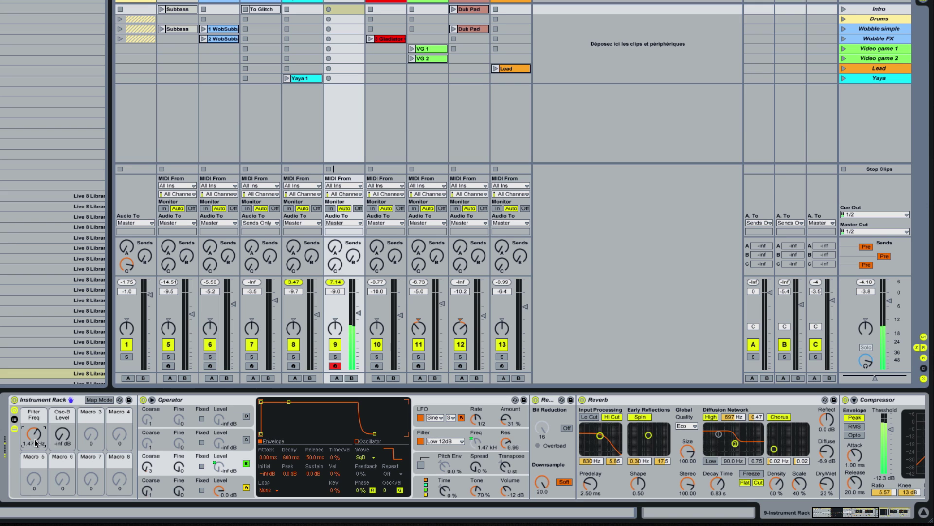
{"action": "left_click", "coordinate": [62, 438]}
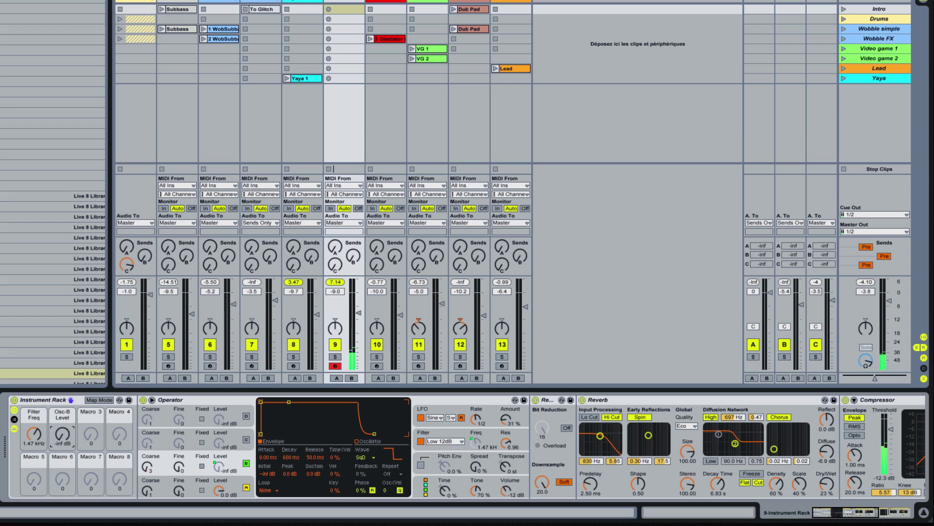
{"action": "left_click_drag", "start_coordinate": [61, 438], "coordinate": [62, 428]}
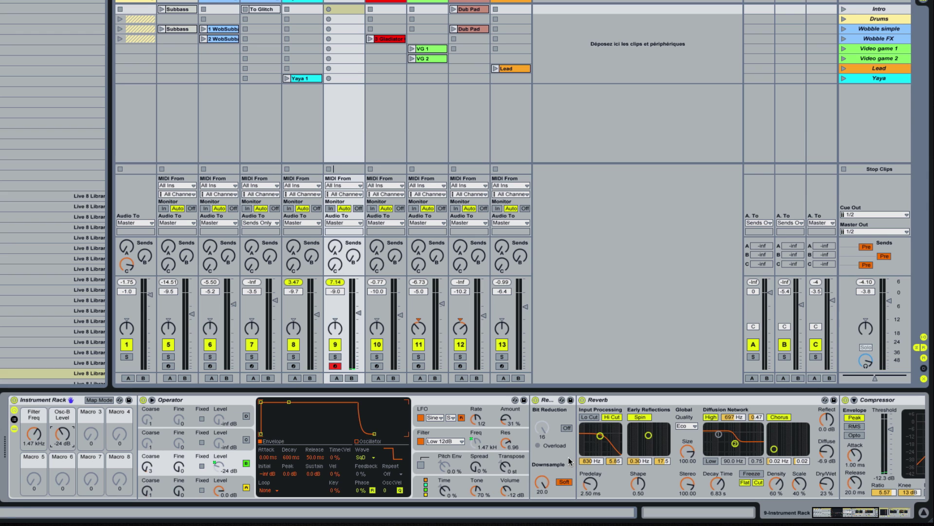
- Map the first Reverb's on/off switch to Macro 3, name the macro Reverb1 and colour it pink
{"action": "right_click", "coordinate": [583, 400]}
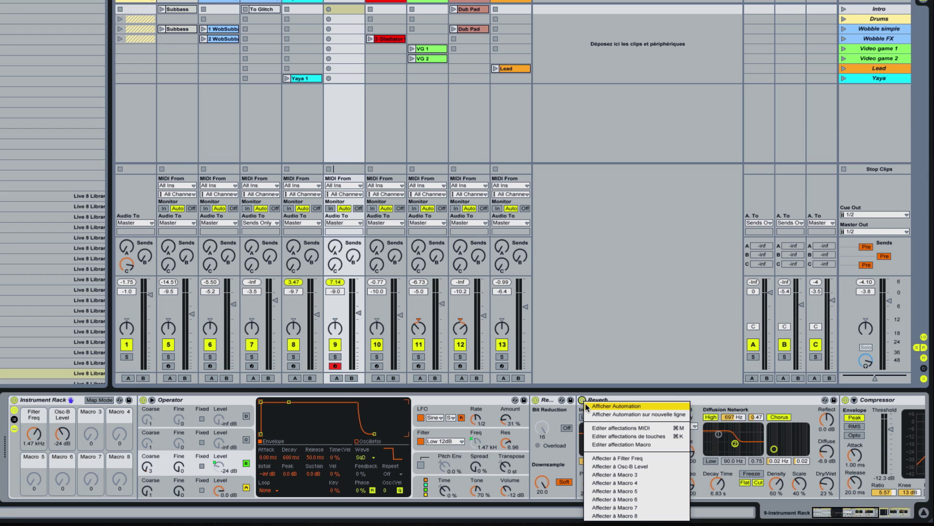
{"action": "left_click", "coordinate": [600, 475]}
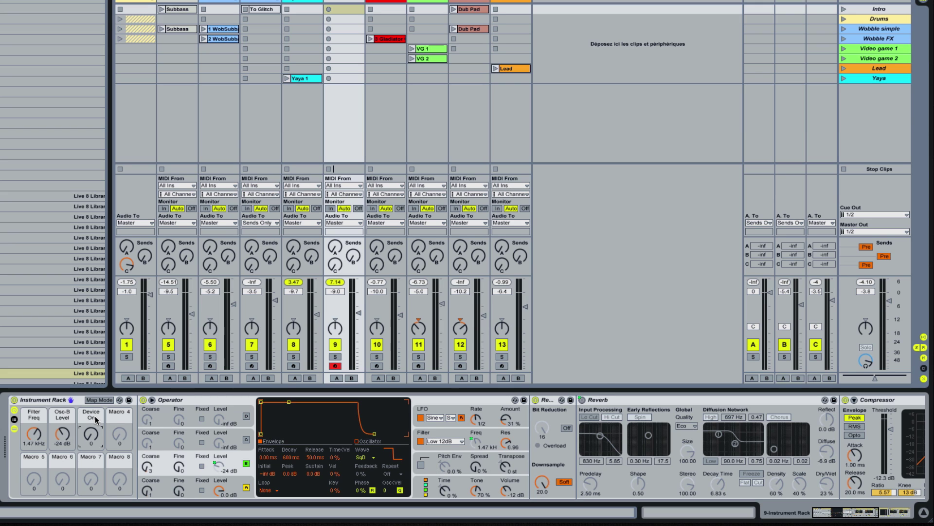
{"action": "type", "text": "Reverb1"}
{"action": "right_click", "coordinate": [93, 413]}
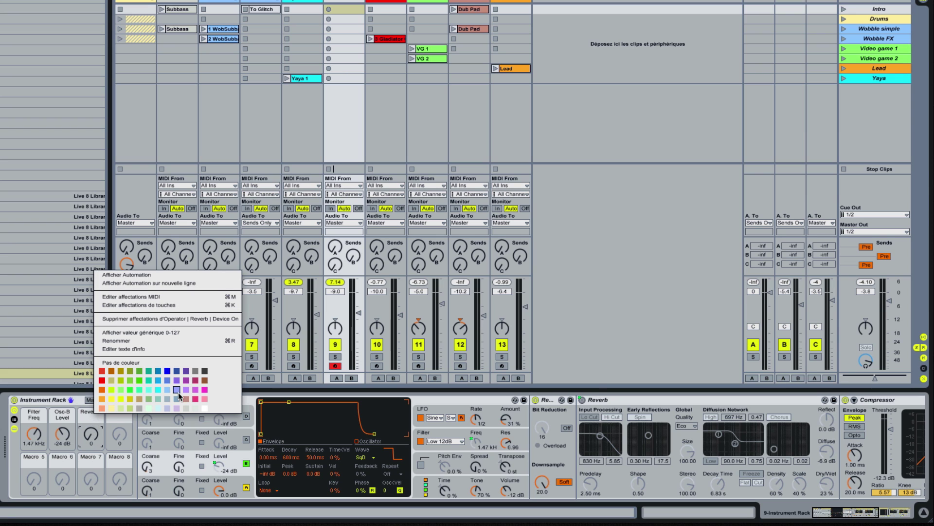
{"action": "left_click", "coordinate": [203, 399]}
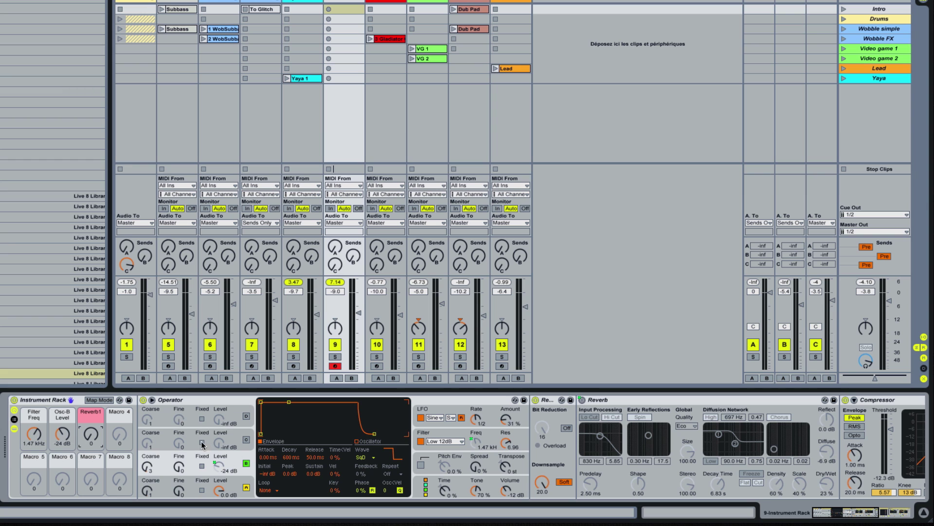
- Map the Vocal Hall reverb's on/off switch to Macro 4, name the macro Reverb2 and colour it pink
{"action": "scroll", "coordinate": [573, 467], "scroll_direction": "right", "scroll_amount": 5}
{"action": "scroll", "coordinate": [573, 467], "scroll_direction": "right", "scroll_amount": 5}
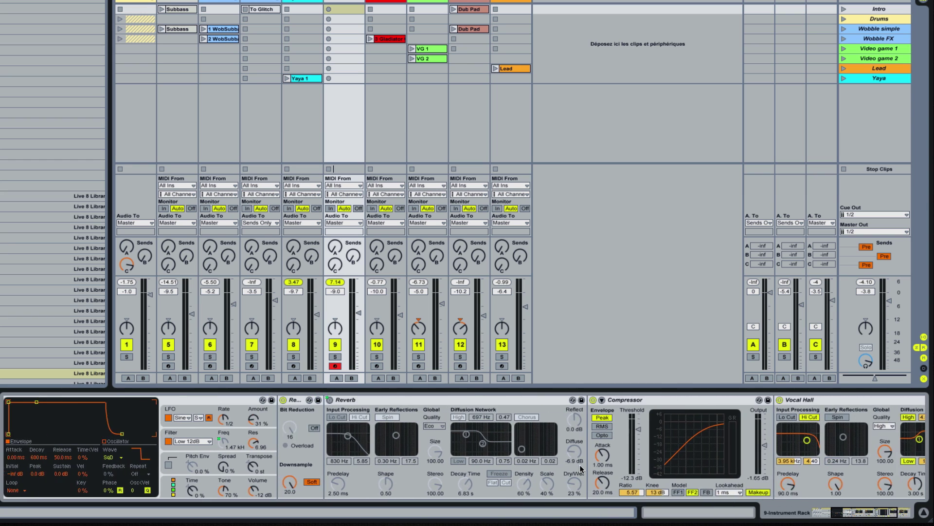
{"action": "right_click", "coordinate": [597, 400]}
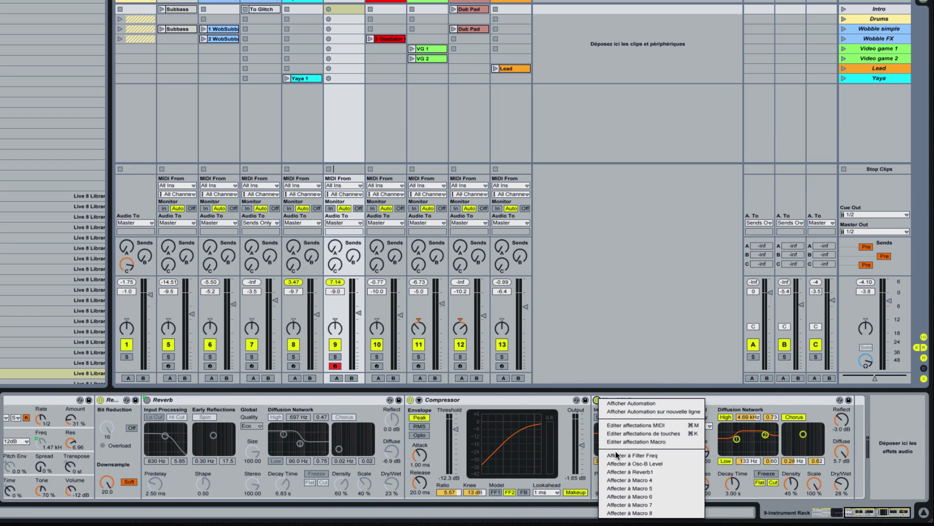
{"action": "left_click", "coordinate": [617, 480]}
{"action": "scroll", "coordinate": [530, 452], "scroll_direction": "left", "scroll_amount": 1}
{"action": "scroll", "coordinate": [530, 453], "scroll_direction": "left", "scroll_amount": 15}
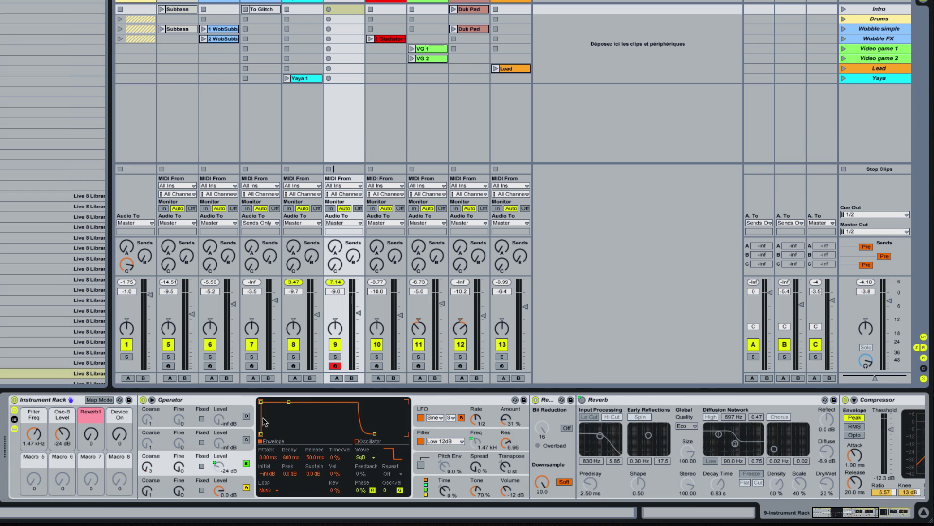
{"action": "key", "text": "ctrl+r"}
{"action": "type", "text": "Reverb2"}
{"action": "right_click", "coordinate": [115, 416]}
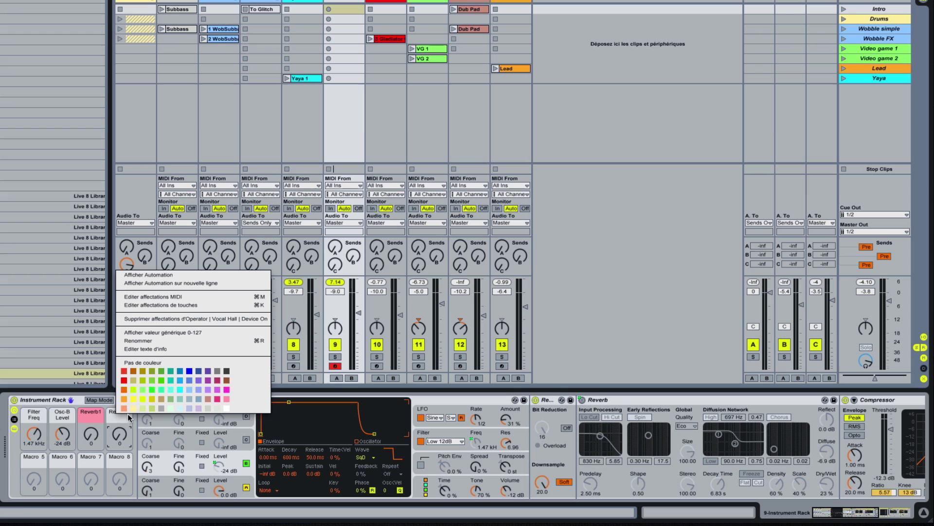
{"action": "left_click", "coordinate": [230, 404]}
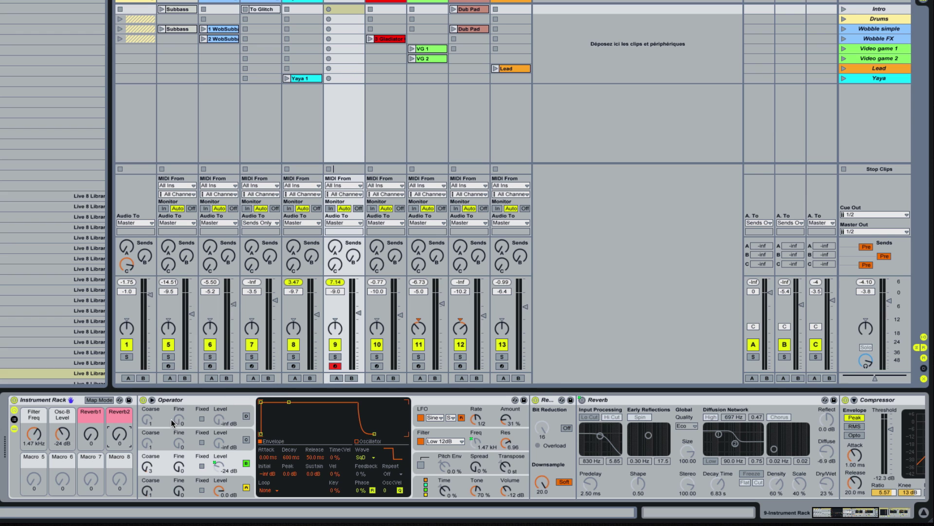
- Map the Redux on/off switch to Macro 5, name the macro Redux and colour it lime green
{"action": "right_click", "coordinate": [536, 400]}
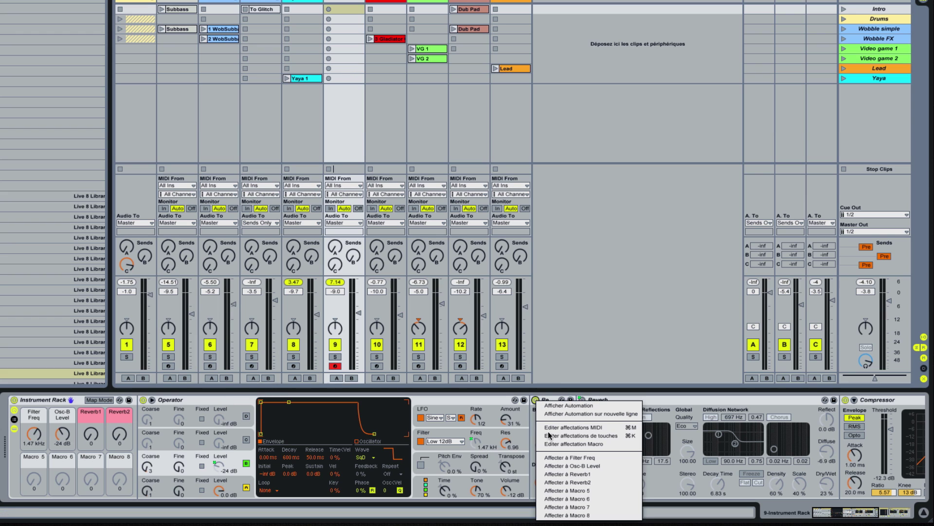
{"action": "left_click", "coordinate": [578, 491]}
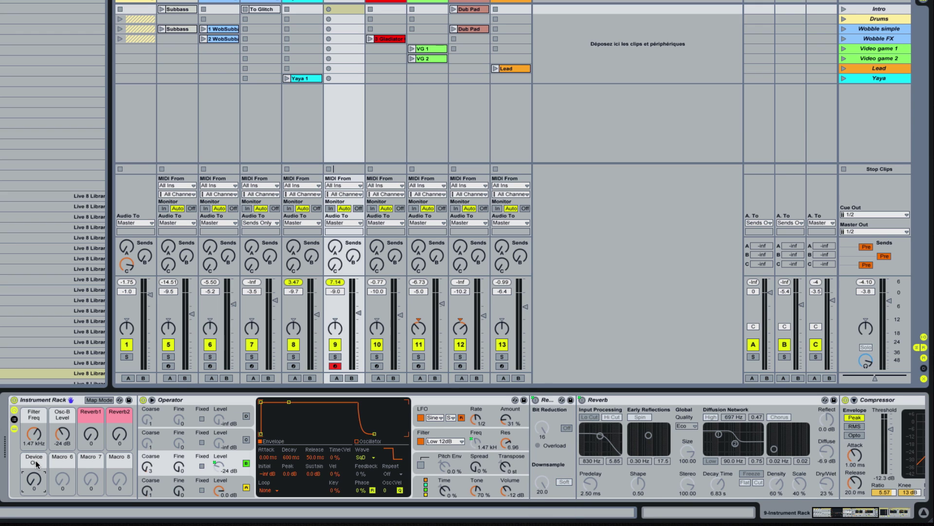
{"action": "key", "text": "ctrl+r"}
{"action": "type", "text": "R"}
{"action": "right_click", "coordinate": [37, 460]}
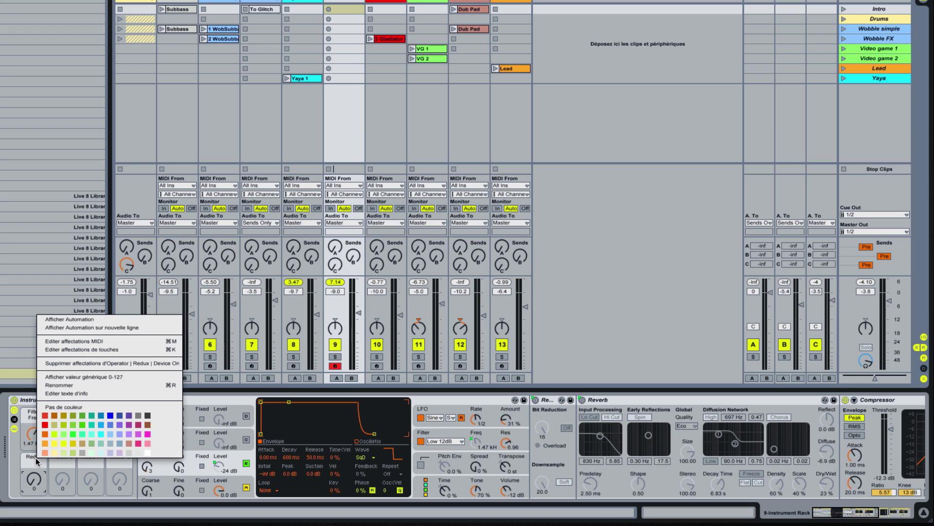
{"action": "left_click", "coordinate": [54, 434]}
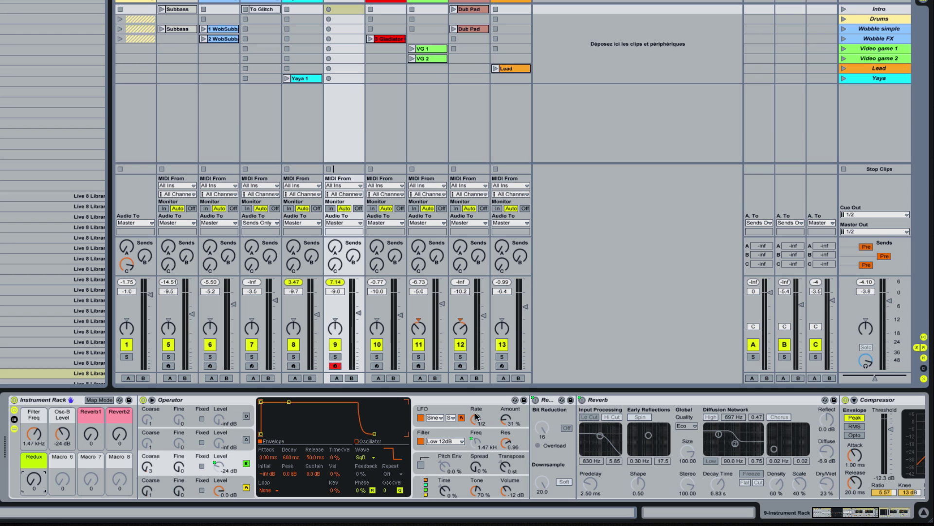
- Map Operator's LFO on/off switch, LFO rate and LFO amount to Macros 6, 7 and 8
{"action": "left_click", "coordinate": [421, 418]}
{"action": "right_click", "coordinate": [421, 417]}
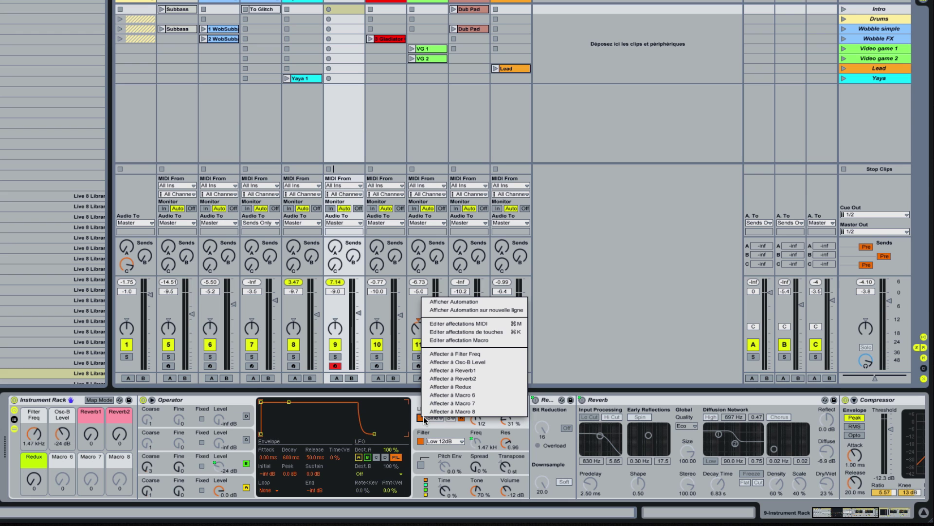
{"action": "left_click", "coordinate": [457, 394]}
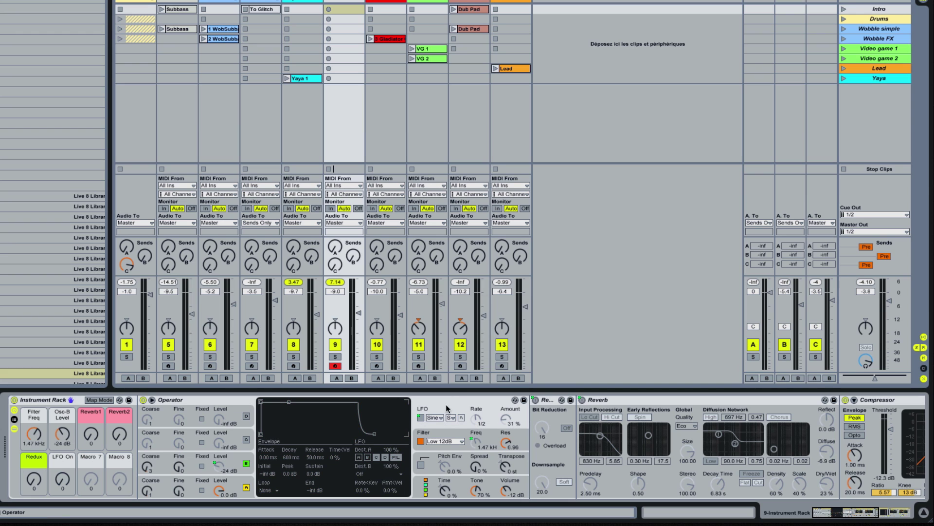
{"action": "right_click", "coordinate": [476, 418]}
{"action": "left_click", "coordinate": [500, 404]}
{"action": "right_click", "coordinate": [507, 420]}
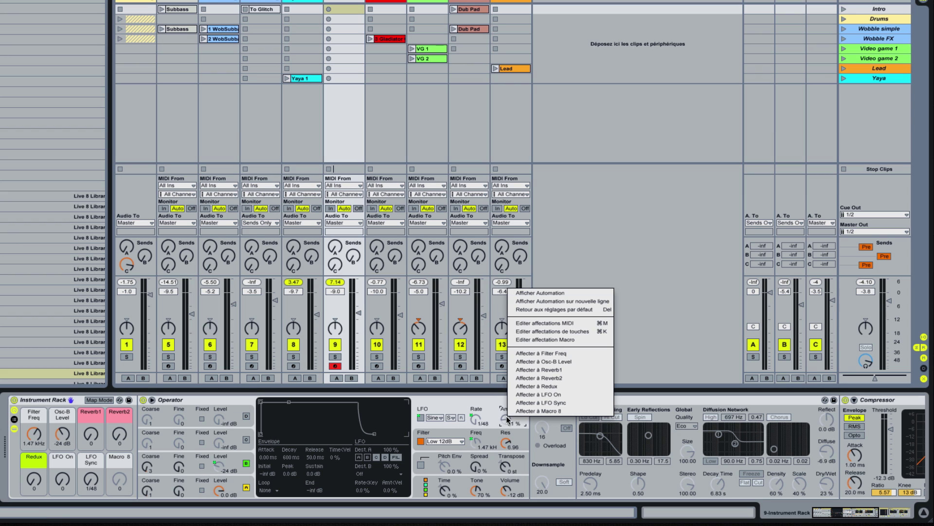
{"action": "left_click", "coordinate": [528, 415]}
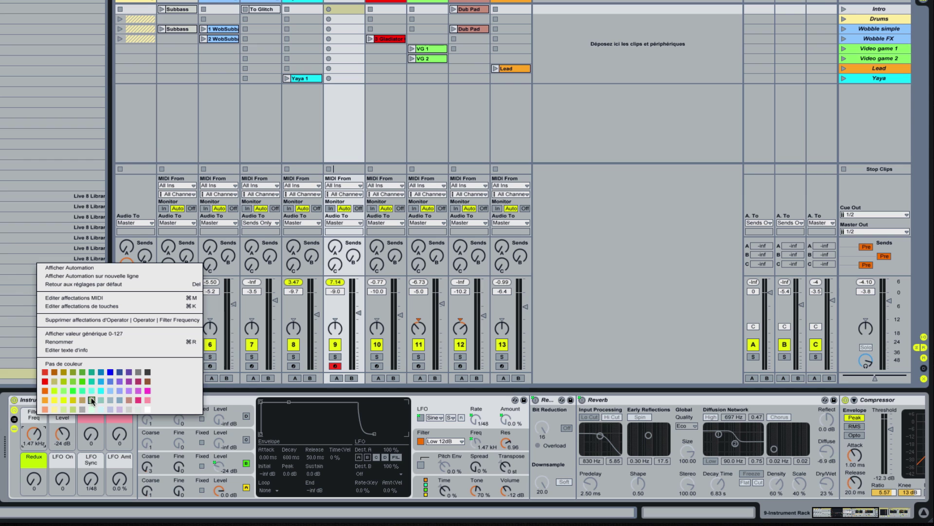
- Colour the Filter Freq, Osc-B Level, LFO On, LFO Sync and LFO Amt macros light blue
{"action": "left_click", "coordinate": [109, 391]}
{"action": "right_click", "coordinate": [62, 416]}
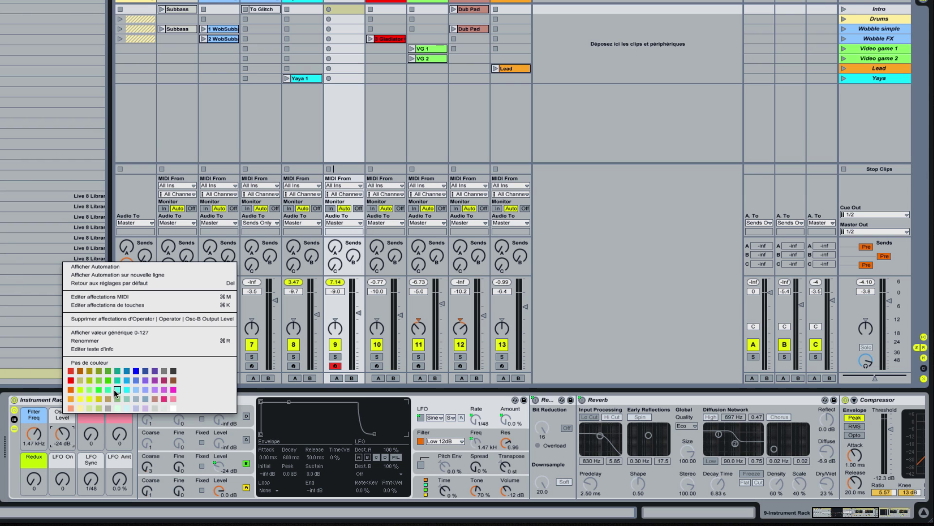
{"action": "left_click", "coordinate": [136, 393]}
{"action": "right_click", "coordinate": [69, 458]}
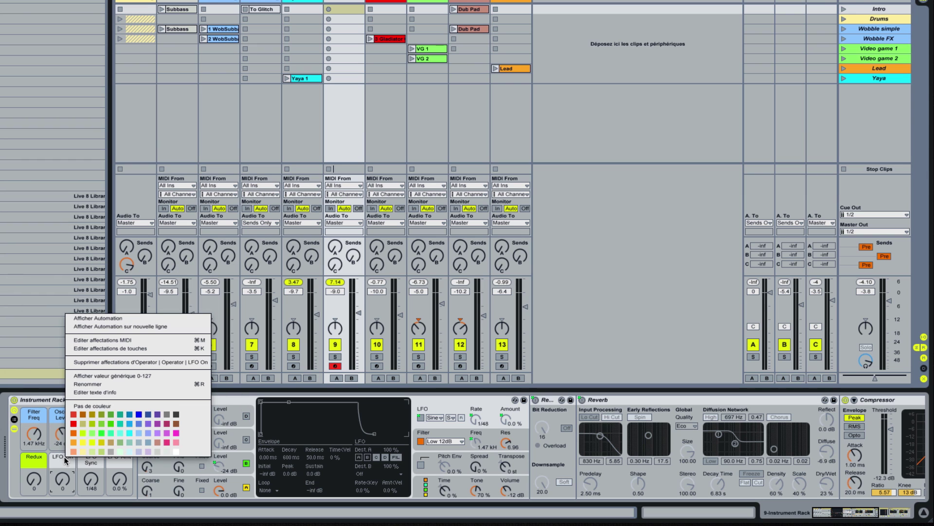
{"action": "left_click", "coordinate": [138, 433]}
{"action": "right_click", "coordinate": [95, 463]}
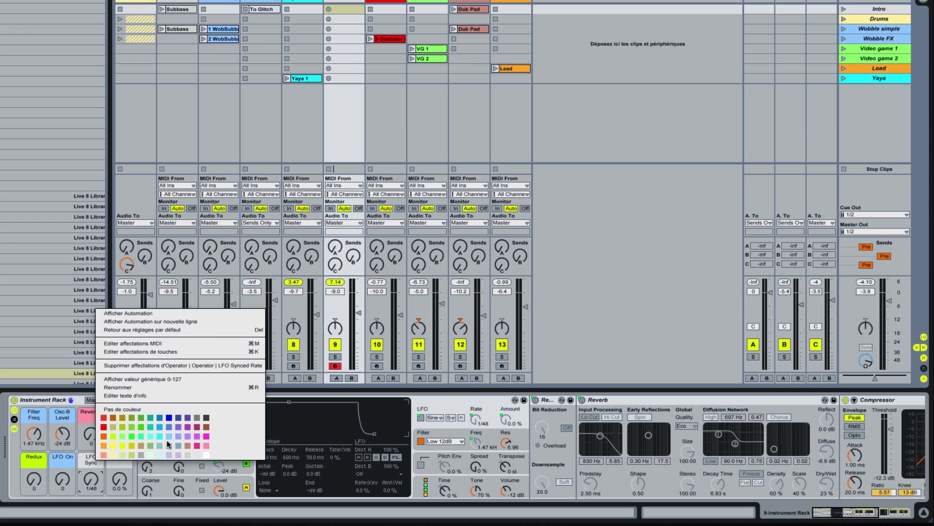
{"action": "left_click", "coordinate": [167, 441]}
{"action": "right_click", "coordinate": [123, 458]}
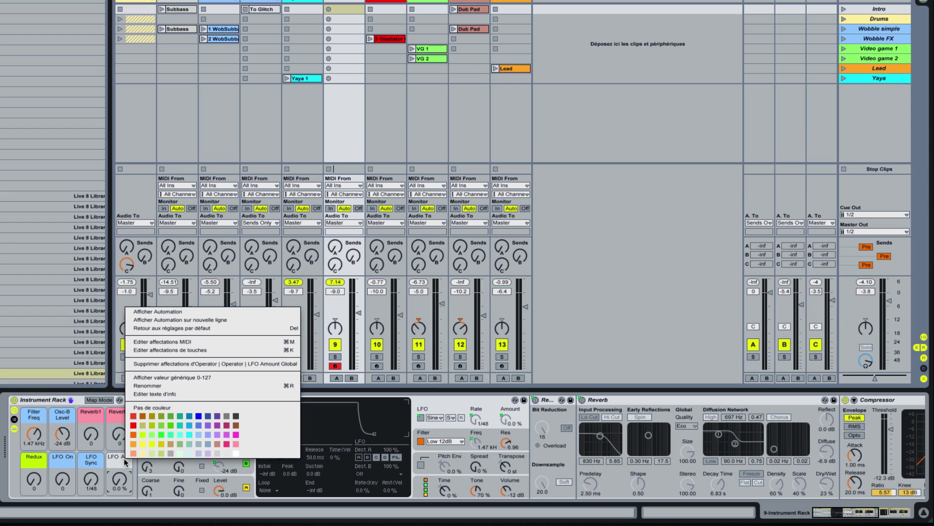
{"action": "left_click", "coordinate": [197, 434]}
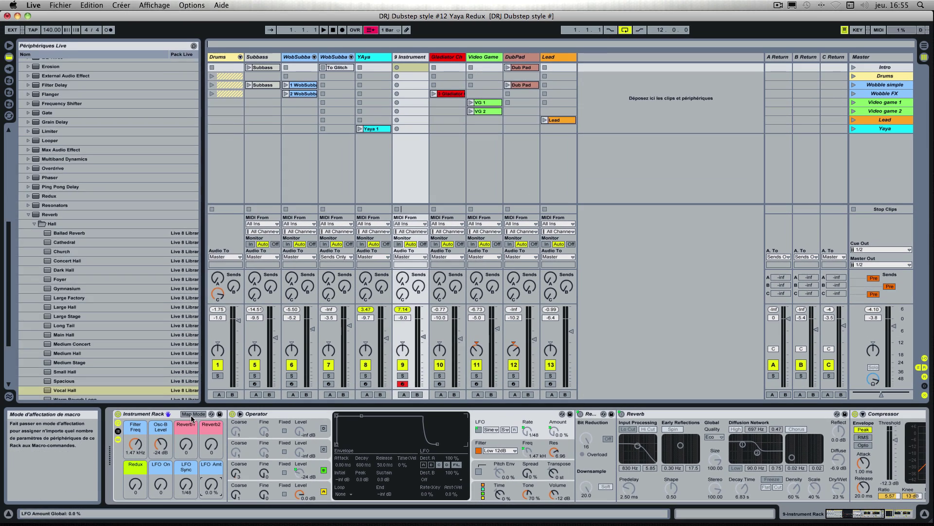
- Open the rack's macro mappings and limit the Filter Freq range to 140 Hz minimum and 1.50 kHz maximum
{"action": "left_click", "coordinate": [103, 400]}
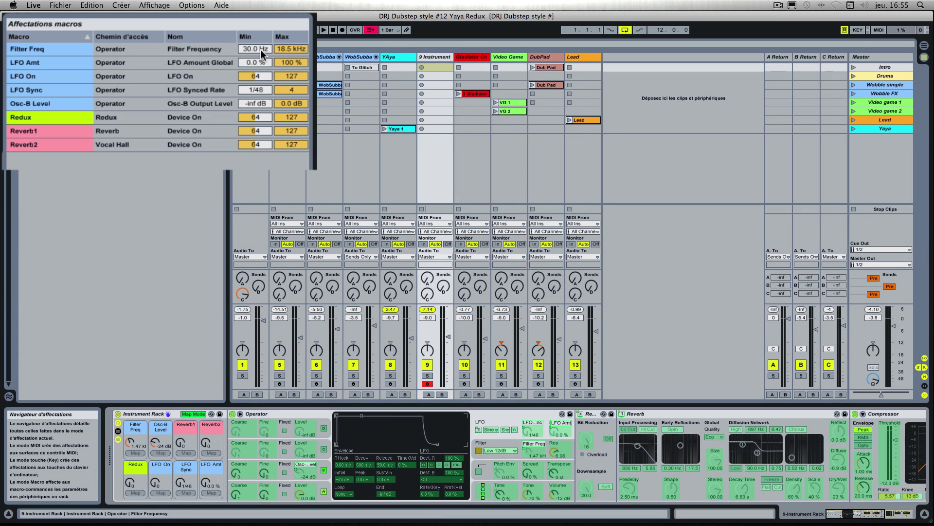
{"action": "left_click", "coordinate": [255, 48]}
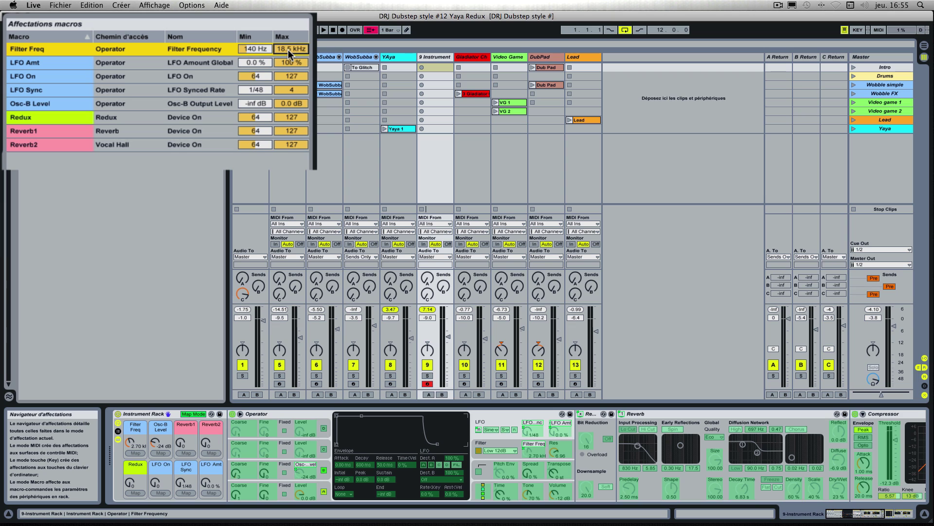
{"action": "mouse_move", "coordinate": [289, 50]}
{"action": "left_mouse_down"}
{"action": "mouse_move", "coordinate": [288, 73]}
{"action": "mouse_move", "coordinate": [291, 62]}
{"action": "left_mouse_up"}
- Set the LFO On mapping's minimum to 1 and the LFO Sync range from 1/24 to 2
{"action": "left_click_drag", "start_coordinate": [261, 74], "coordinate": [261, 107]}
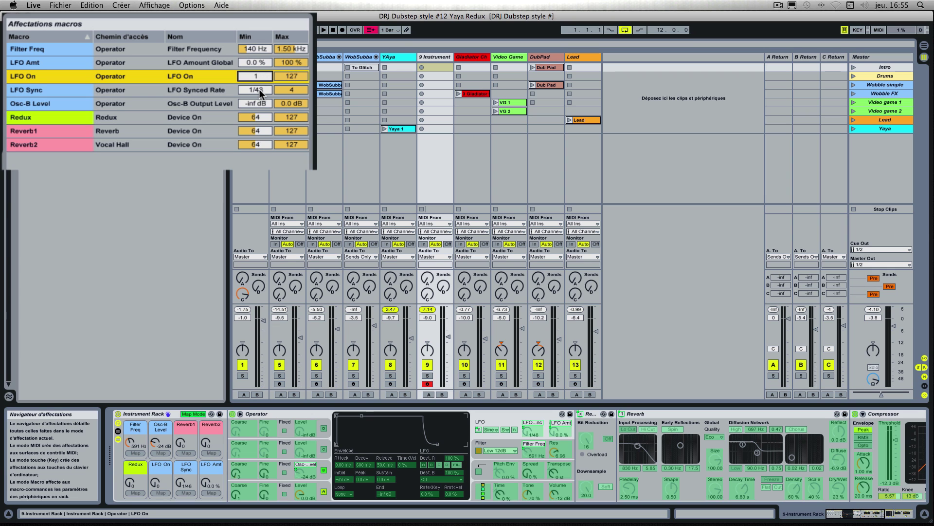
{"action": "left_click", "coordinate": [259, 89]}
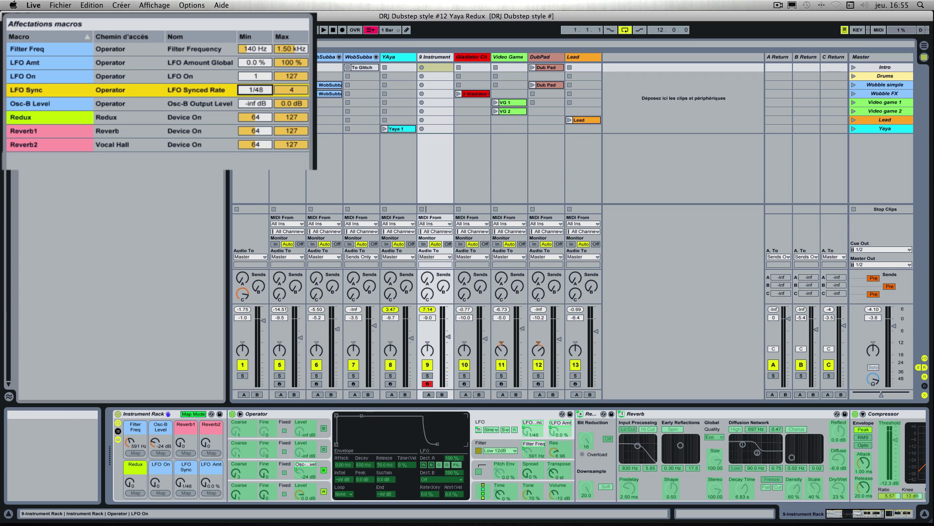
{"action": "left_click_drag", "start_coordinate": [259, 89], "coordinate": [284, 93]}
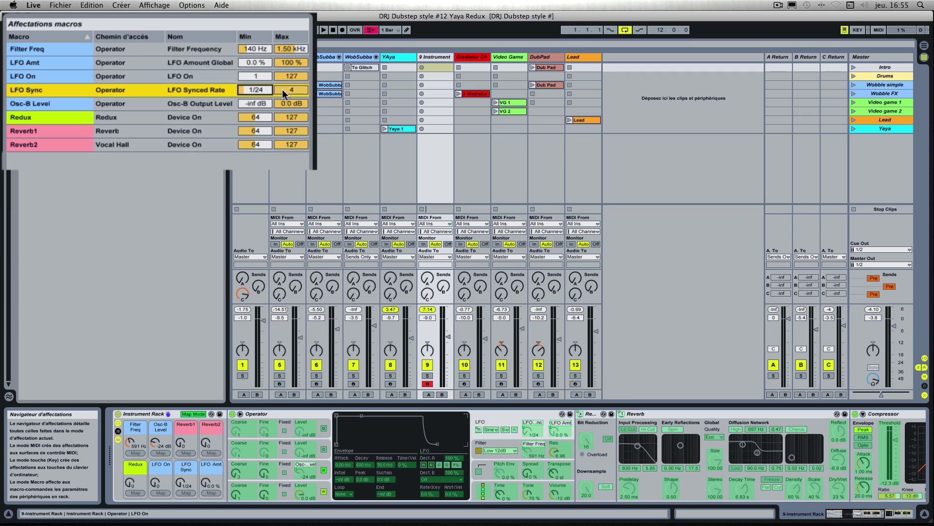
{"action": "left_click", "coordinate": [283, 91]}
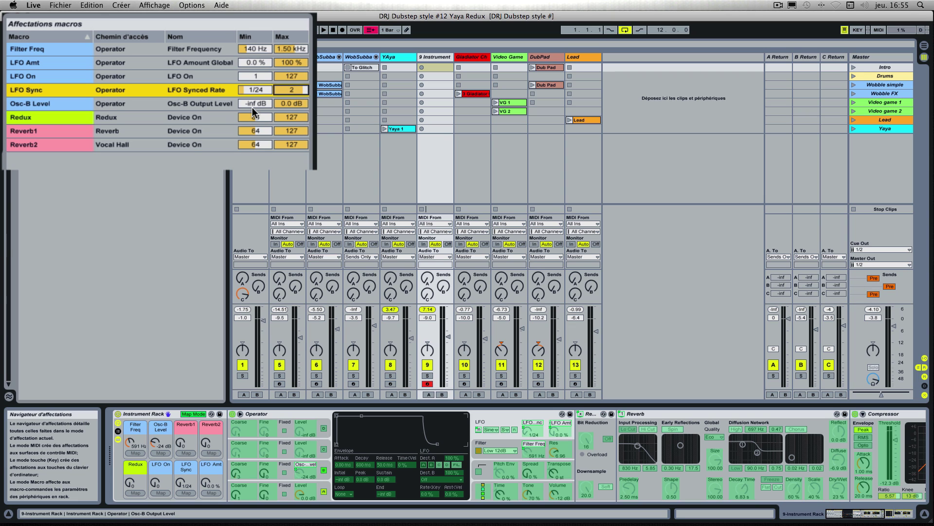
- Set the Osc-B Level mapping's range from -40 dB minimum to -20 dB maximum
{"action": "left_click_drag", "start_coordinate": [261, 102], "coordinate": [262, 95]}
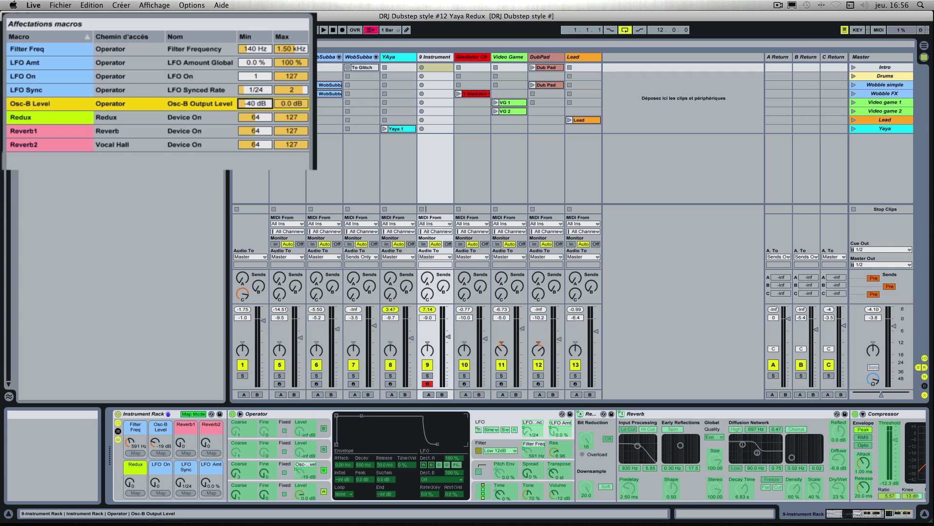
{"action": "left_click", "coordinate": [292, 104]}
{"action": "left_click_drag", "start_coordinate": [292, 105], "coordinate": [292, 111]}
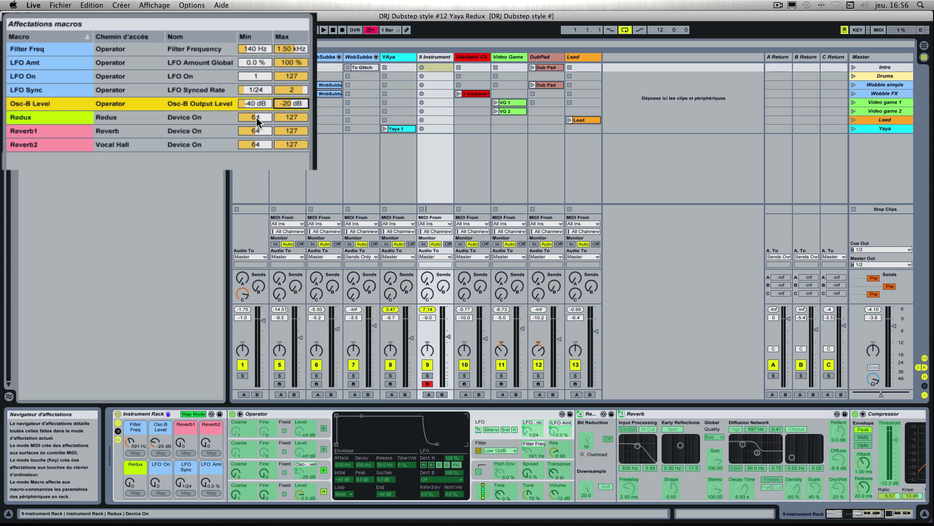
- Set the minimum of the Redux, Reverb1 and Reverb2 Device On mappings to 0
{"action": "left_click_drag", "start_coordinate": [256, 118], "coordinate": [256, 149]}
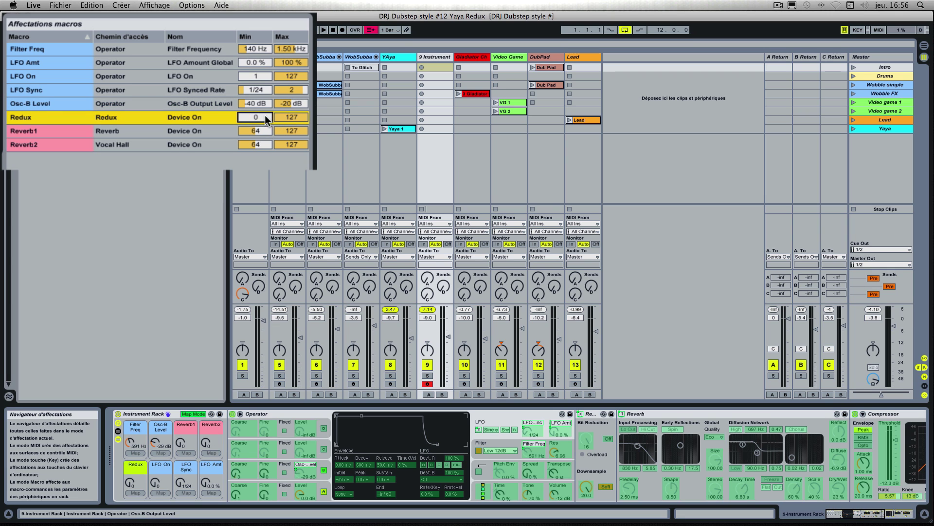
{"action": "left_click_drag", "start_coordinate": [265, 115], "coordinate": [267, 120]}
{"action": "left_click", "coordinate": [281, 119]}
{"action": "left_click_drag", "start_coordinate": [259, 130], "coordinate": [263, 157]}
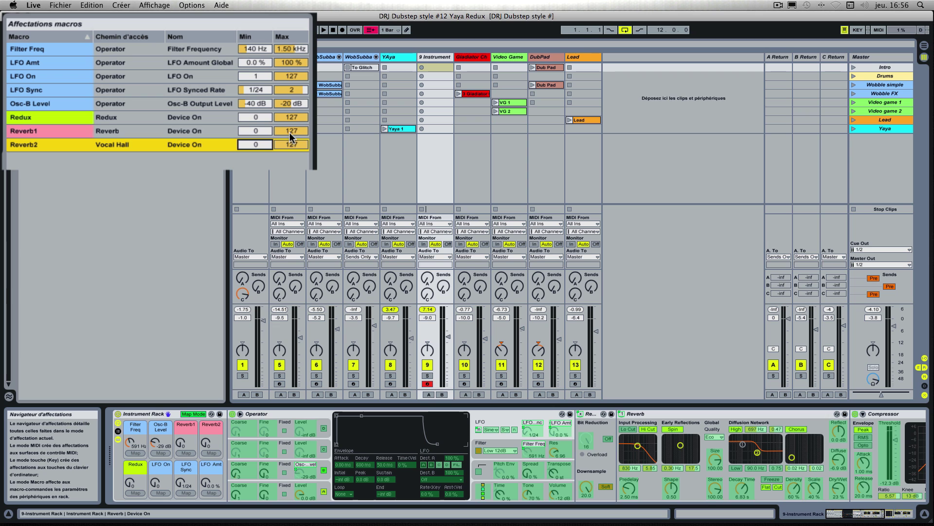
- Leave macro mapping and test how the Redux macro switches its device
{"action": "left_click", "coordinate": [188, 414]}
{"action": "left_click", "coordinate": [135, 483]}
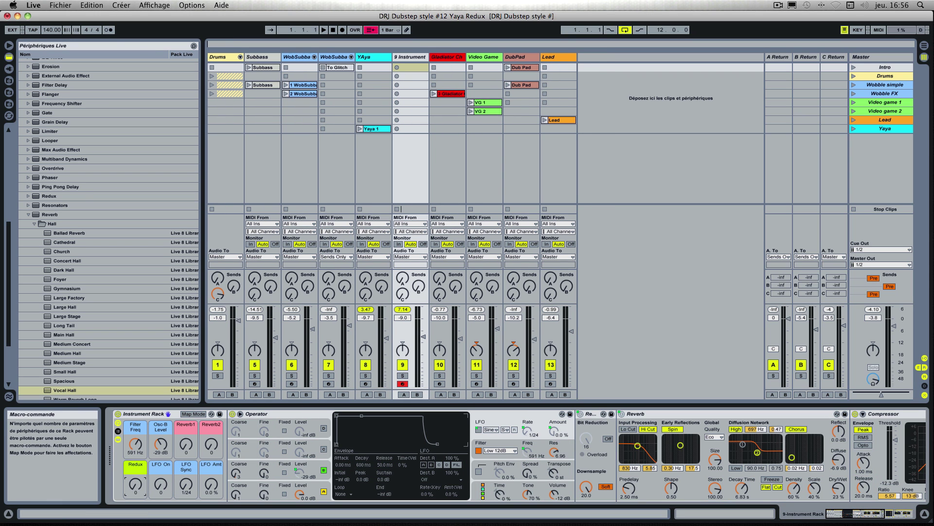
{"action": "left_click_drag", "start_coordinate": [135, 483], "coordinate": [133, 486]}
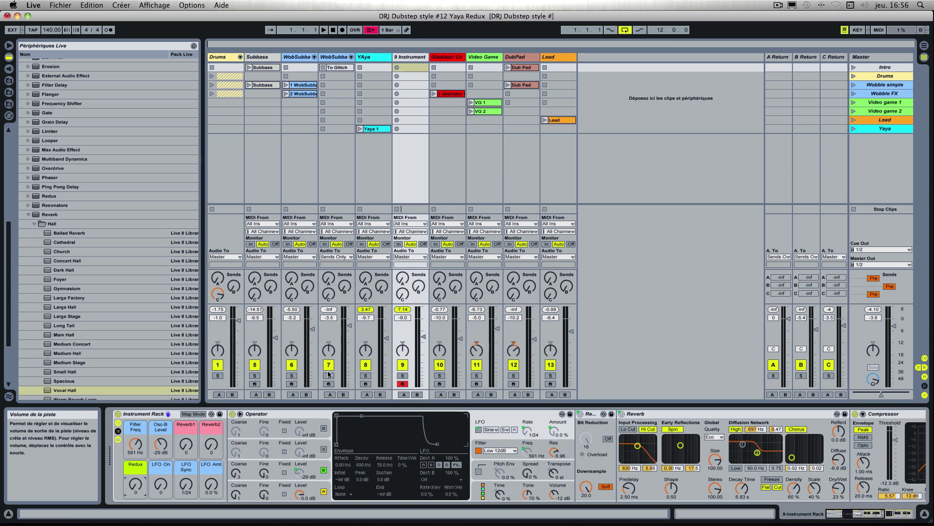
- Set the maximum of the Redux, Reverb1 and Reverb2 Device On mappings to 1 and leave macro mapping
{"action": "left_click", "coordinate": [197, 415]}
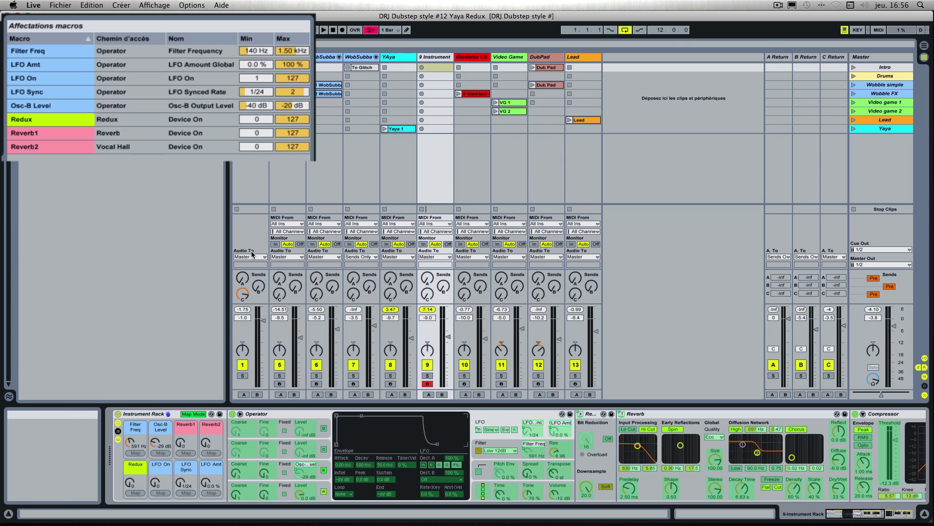
{"action": "left_click", "coordinate": [287, 121]}
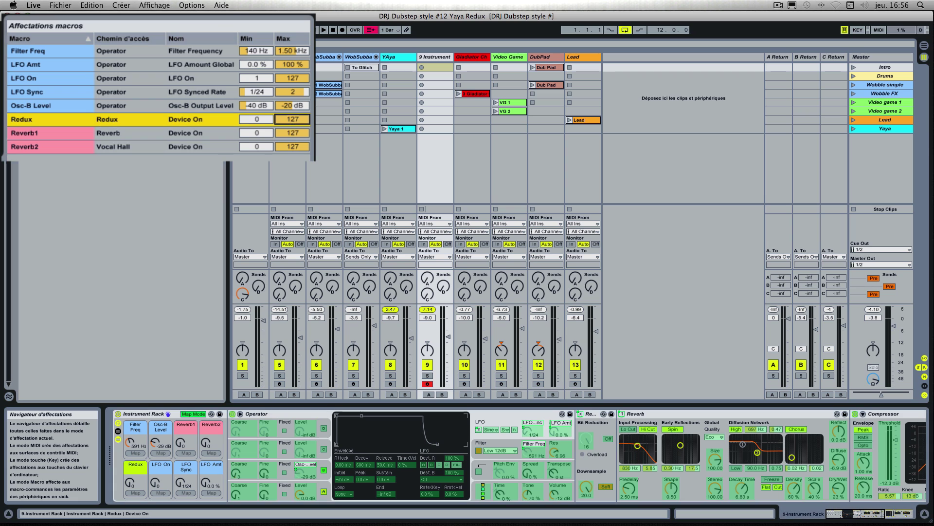
{"action": "type", "text": "1"}
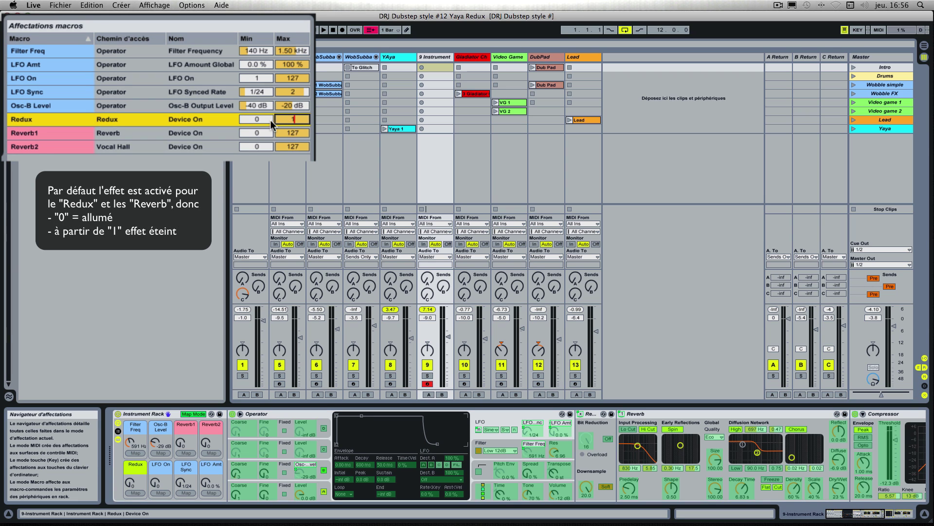
{"action": "left_click", "coordinate": [282, 131]}
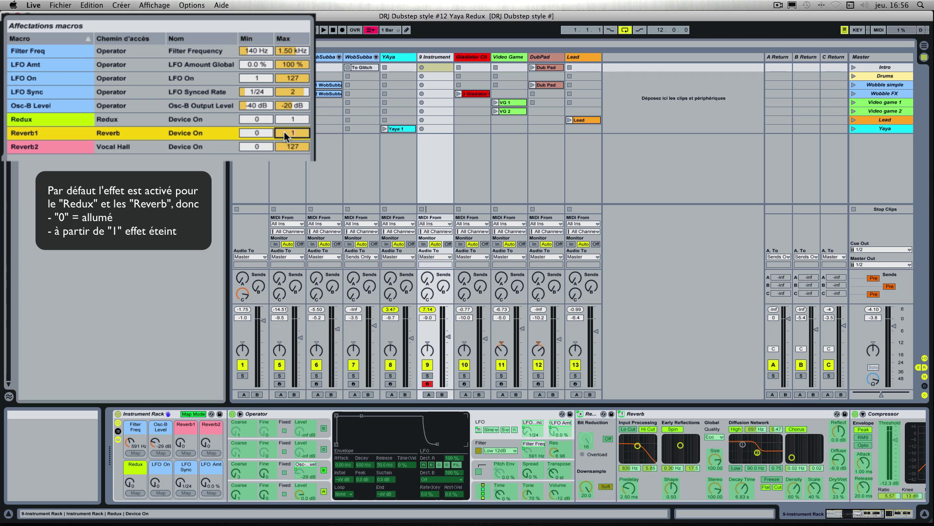
{"action": "key", "text": "Return"}
{"action": "key", "text": "Down"}
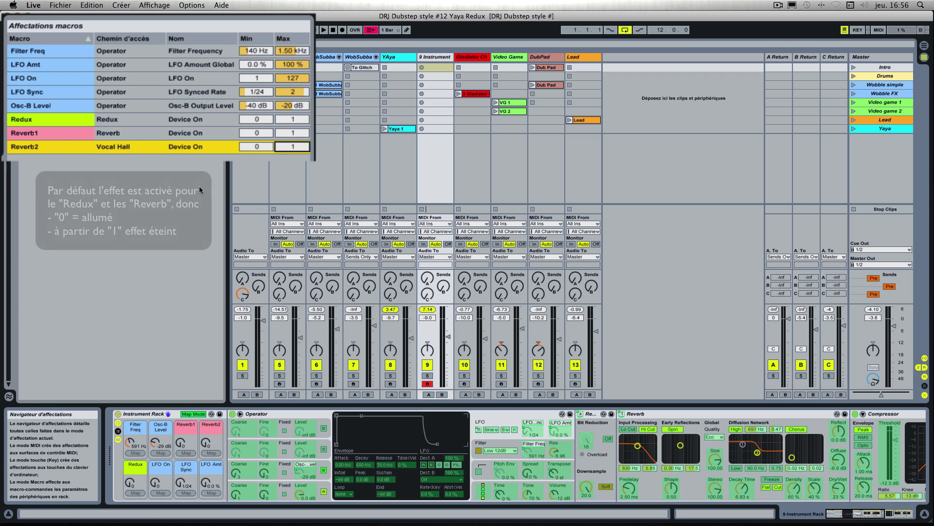
{"action": "left_click", "coordinate": [188, 415]}
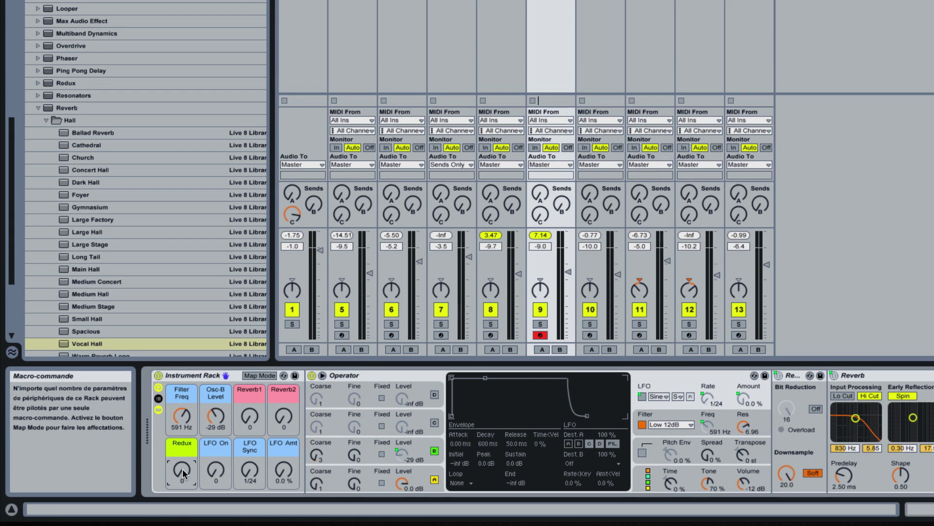
- Test the Redux, LFO and Filter Freq macros, returning the Redux and LFO macros to their minimum
{"action": "mouse_move", "coordinate": [181, 469]}
{"action": "left_mouse_down"}
{"action": "mouse_move", "coordinate": [182, 450]}
{"action": "mouse_move", "coordinate": [182, 471]}
{"action": "left_mouse_up"}
{"action": "left_click_drag", "start_coordinate": [181, 469], "coordinate": [182, 468]}
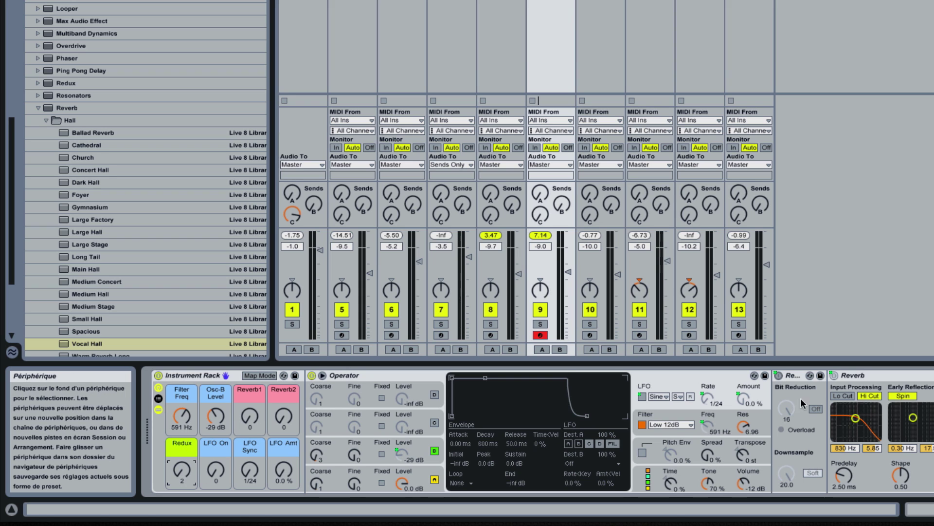
{"action": "left_click_drag", "start_coordinate": [183, 470], "coordinate": [217, 472]}
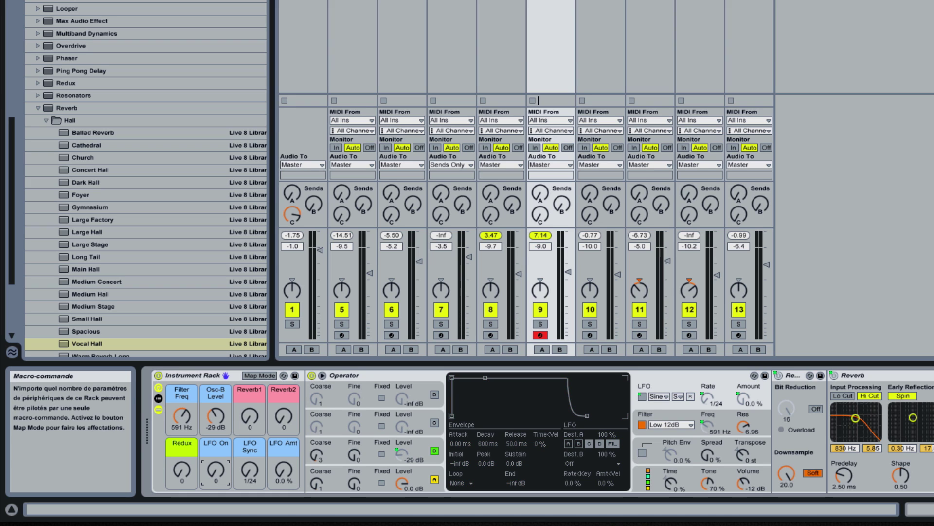
{"action": "left_click", "coordinate": [642, 396]}
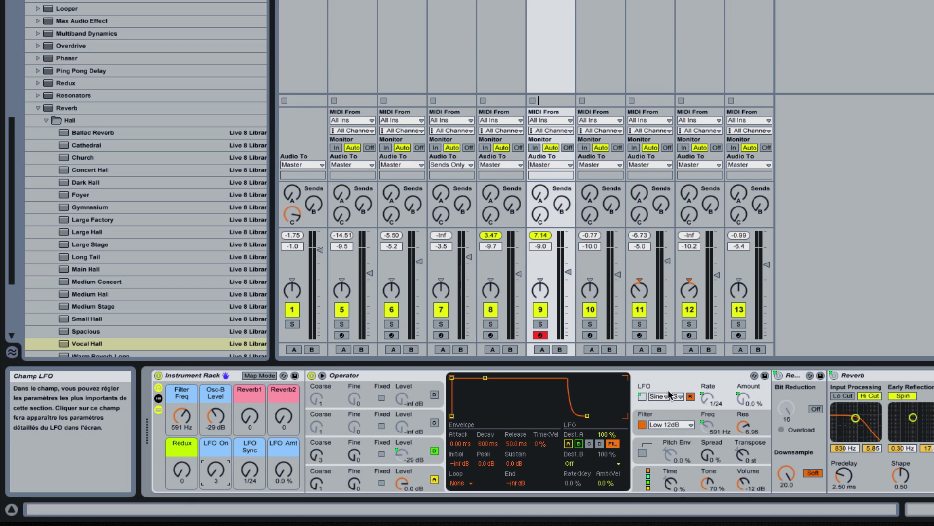
{"action": "left_click", "coordinate": [249, 475]}
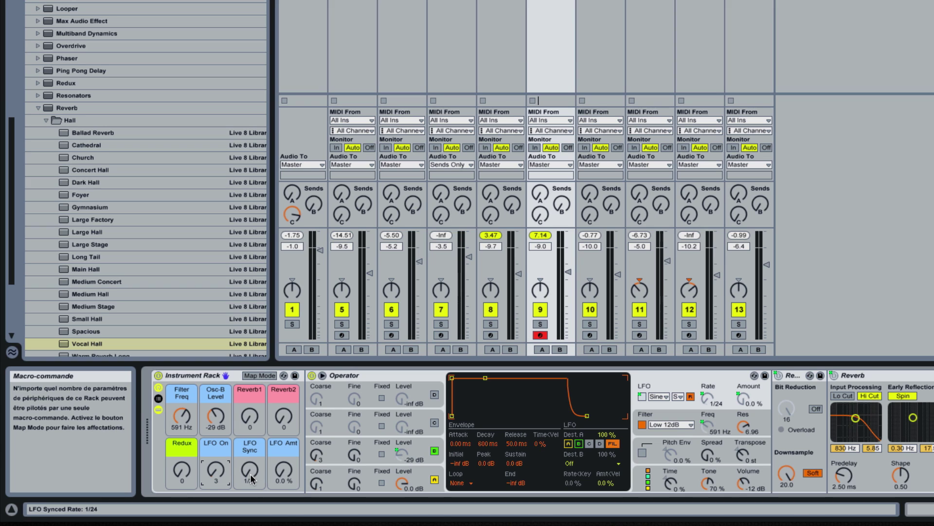
{"action": "left_click_drag", "start_coordinate": [250, 474], "coordinate": [283, 470]}
{"action": "key", "text": "Delete"}
{"action": "left_click_drag", "start_coordinate": [212, 470], "coordinate": [211, 475]}
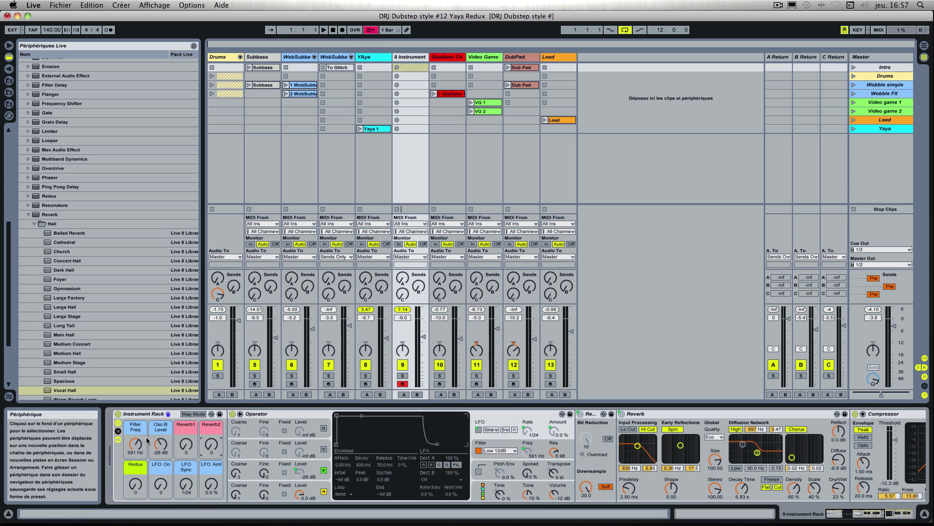
{"action": "mouse_move", "coordinate": [140, 442]}
{"action": "left_mouse_down"}
{"action": "mouse_move", "coordinate": [140, 470]}
{"action": "mouse_move", "coordinate": [141, 452]}
{"action": "left_mouse_up"}
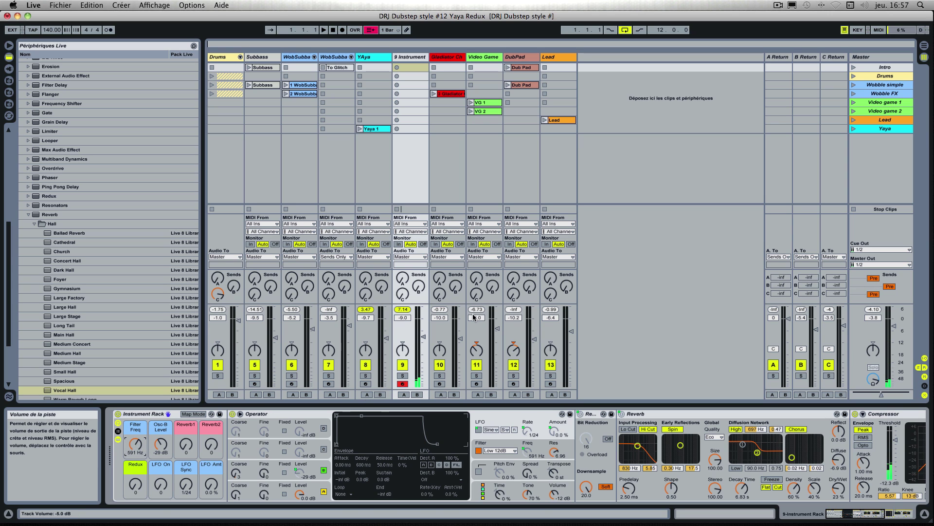
- Create a MIDI clip for the instrument track in the Yaya scene, with a 1/8 grid and an 8-bar loop
{"action": "left_click", "coordinate": [409, 128]}
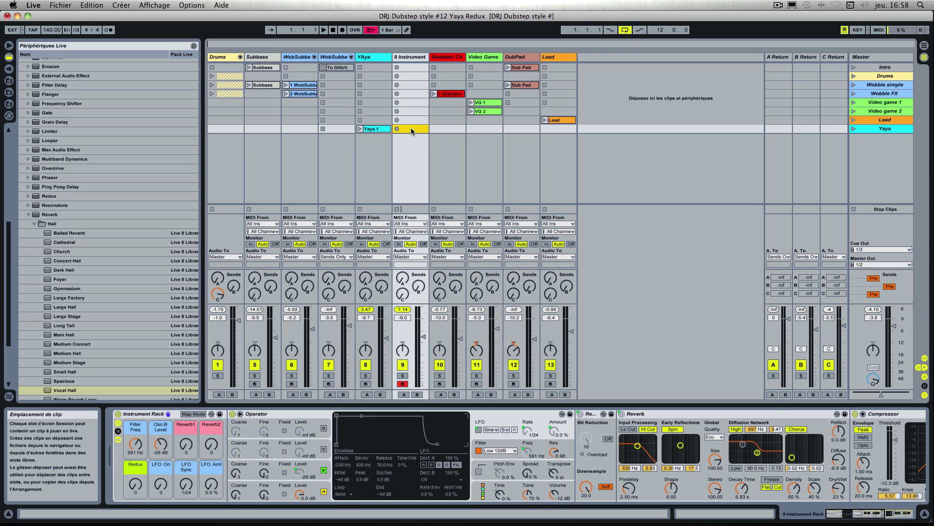
{"action": "double_click", "coordinate": [410, 128]}
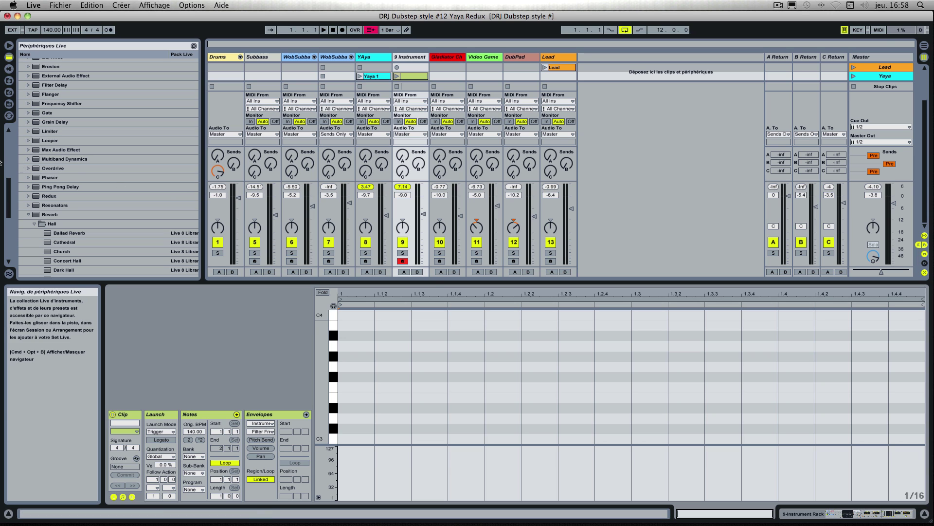
{"action": "right_click", "coordinate": [443, 340]}
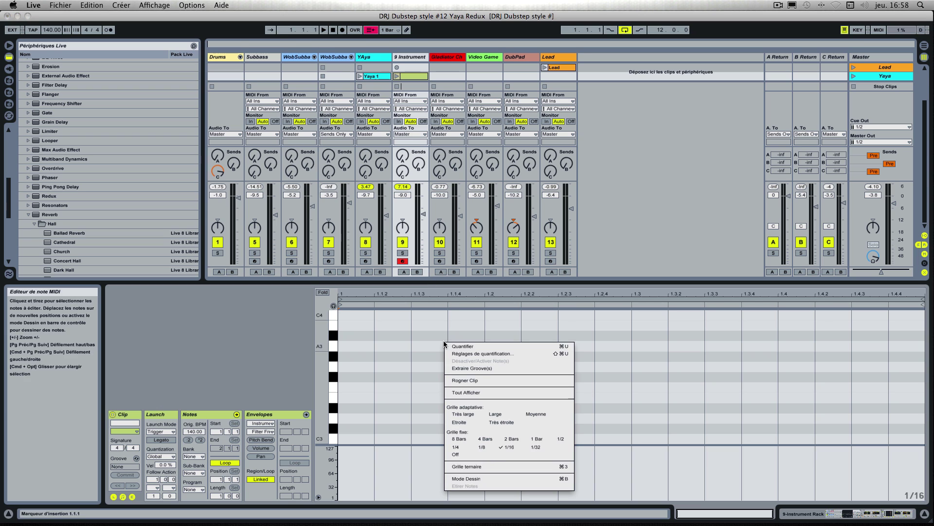
{"action": "left_click", "coordinate": [484, 446]}
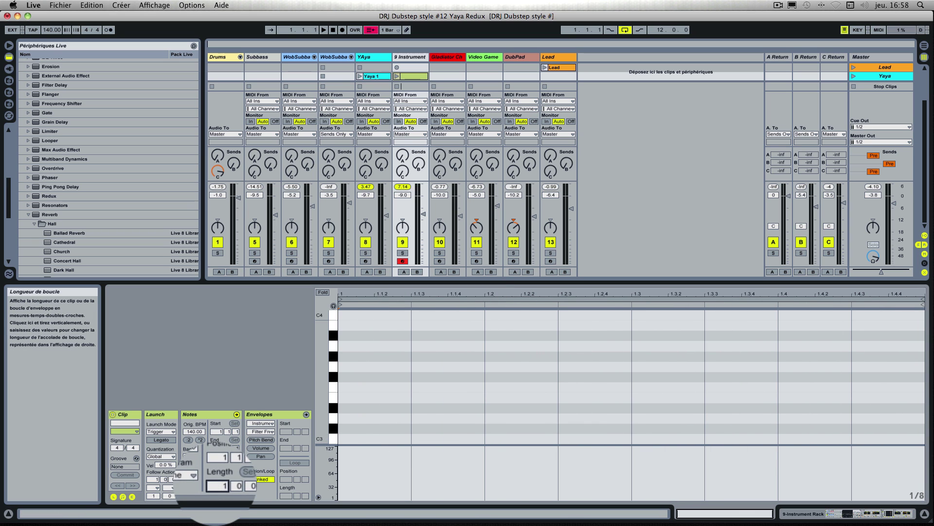
{"action": "left_click_drag", "start_coordinate": [217, 496], "coordinate": [217, 465]}
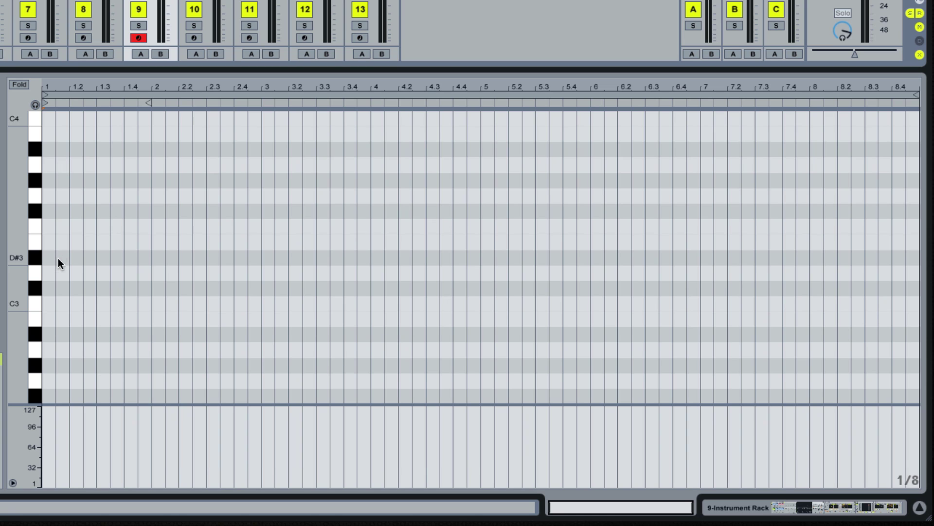
- Draw a one-bar C3 note at bar 1 and a one-beat C2 note at 4.3
{"action": "double_click", "coordinate": [48, 304]}
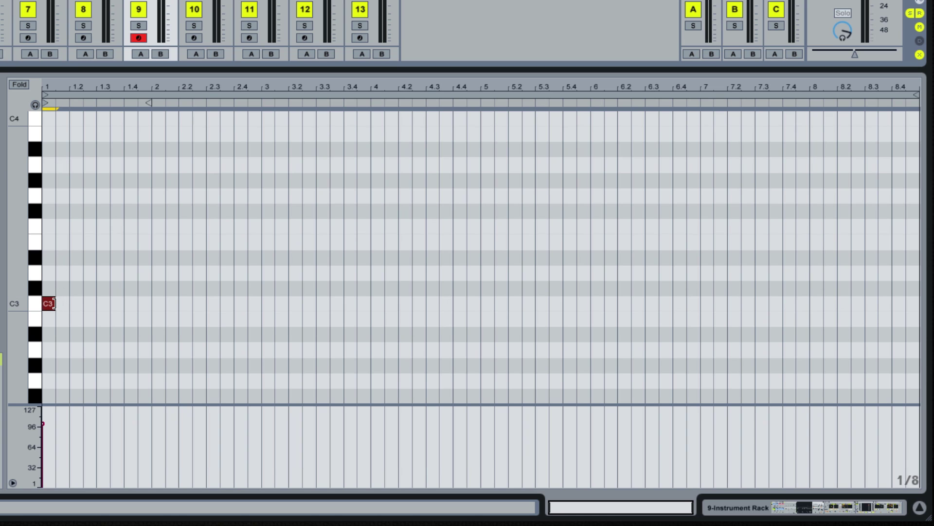
{"action": "left_click_drag", "start_coordinate": [54, 303], "coordinate": [152, 305]}
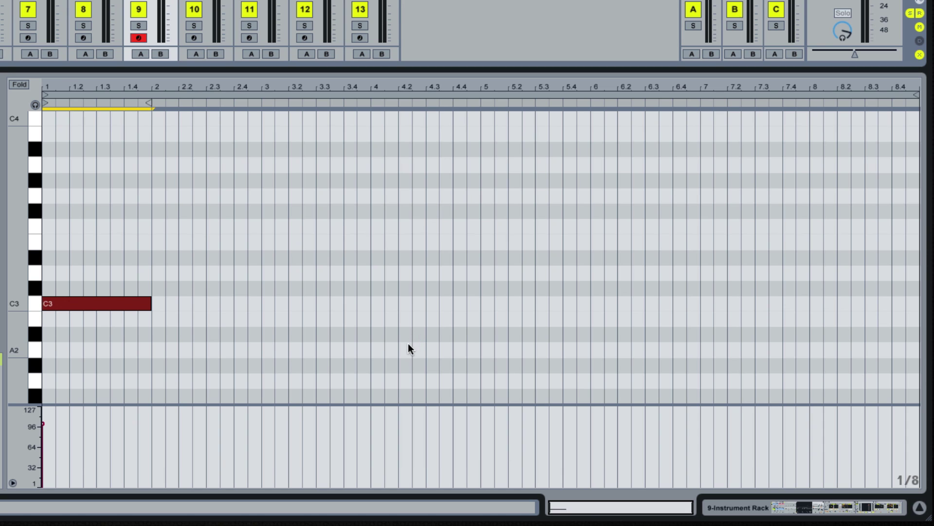
{"action": "scroll", "coordinate": [419, 332], "scroll_direction": "down", "scroll_amount": 2}
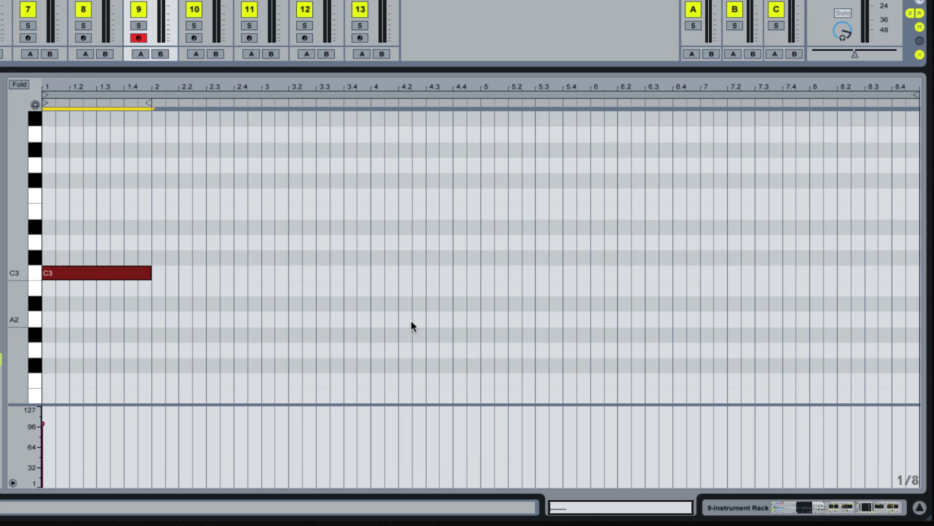
{"action": "scroll", "coordinate": [415, 343], "scroll_direction": "down", "scroll_amount": 8}
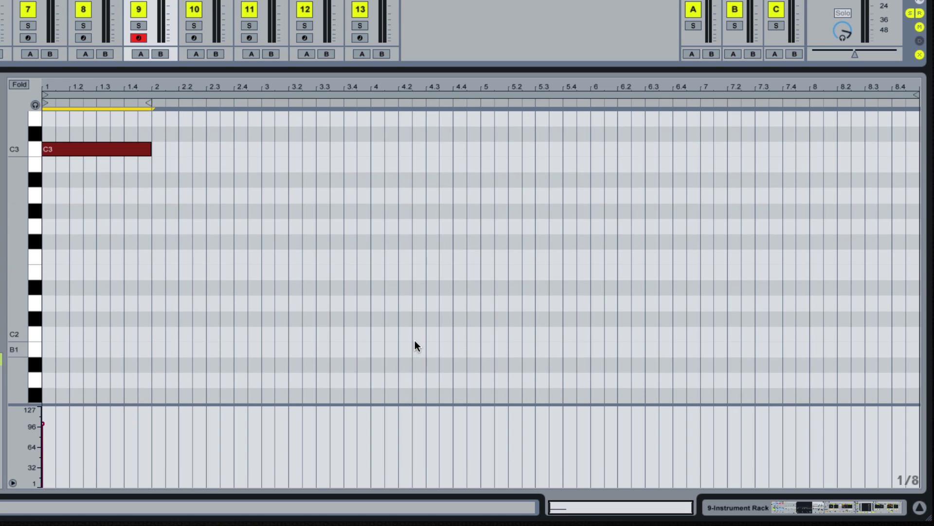
{"action": "double_click", "coordinate": [417, 333]}
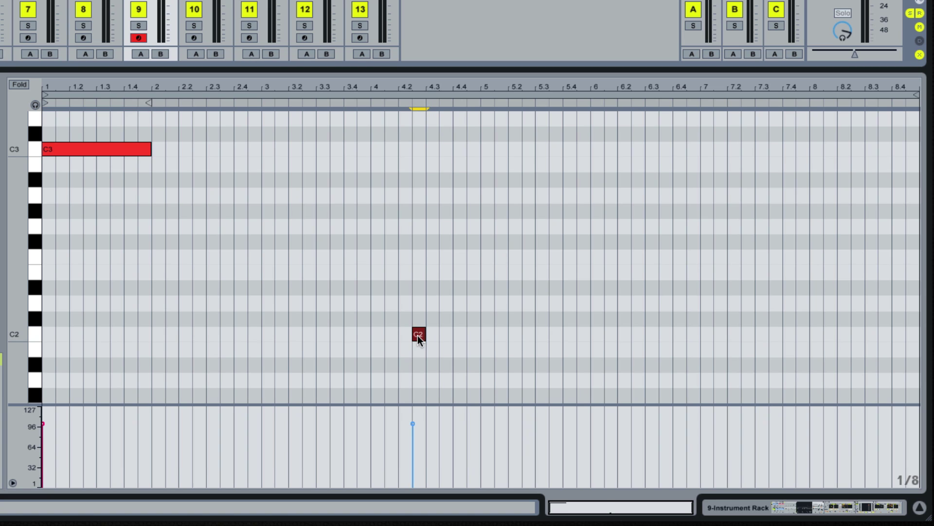
{"action": "left_click_drag", "start_coordinate": [419, 332], "coordinate": [449, 335]}
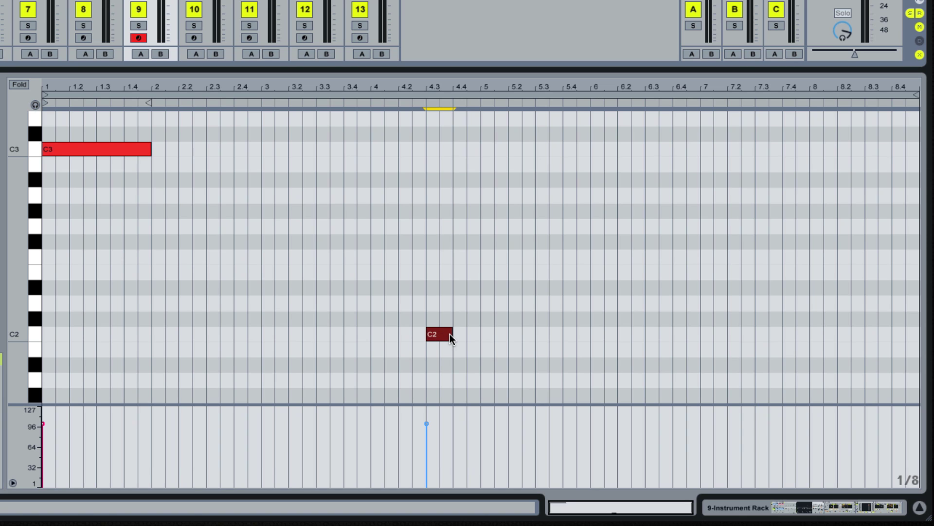
- Add a one-beat F2 note at 4.4 and a one-bar D#2 note at bar 5
{"action": "double_click", "coordinate": [458, 272]}
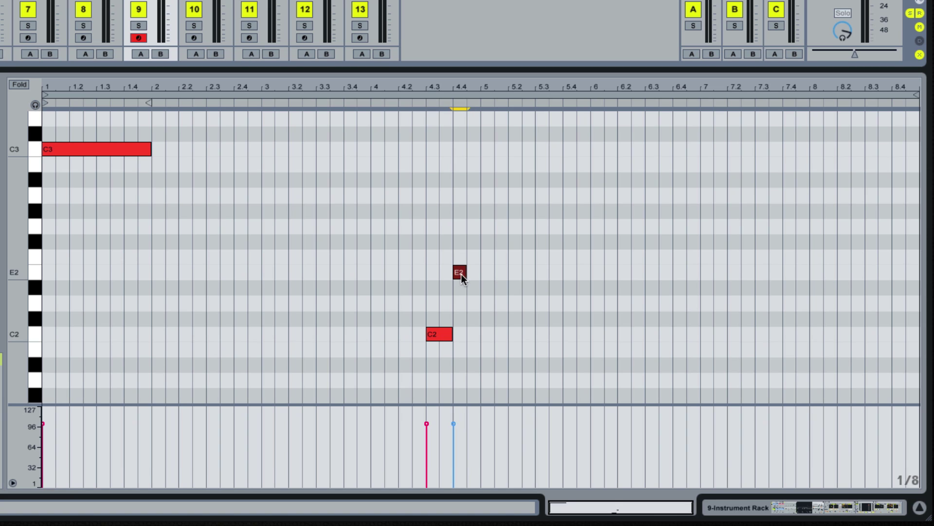
{"action": "left_click_drag", "start_coordinate": [461, 274], "coordinate": [480, 262]}
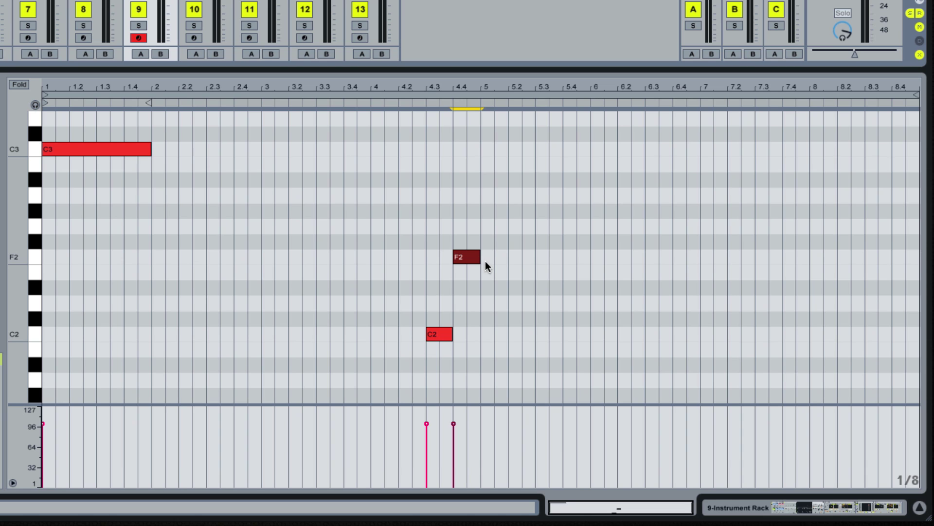
{"action": "double_click", "coordinate": [486, 271]}
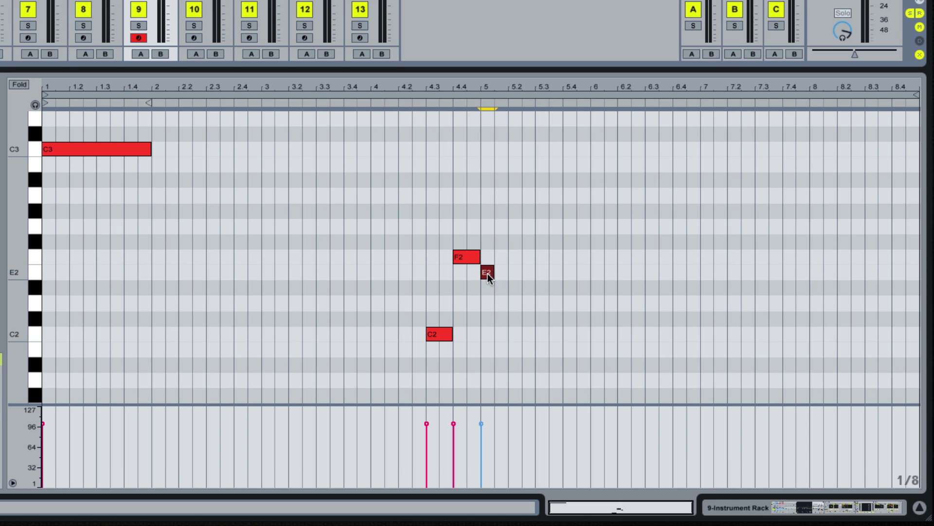
{"action": "left_click_drag", "start_coordinate": [487, 273], "coordinate": [492, 291]}
{"action": "left_click_drag", "start_coordinate": [494, 287], "coordinate": [591, 288]}
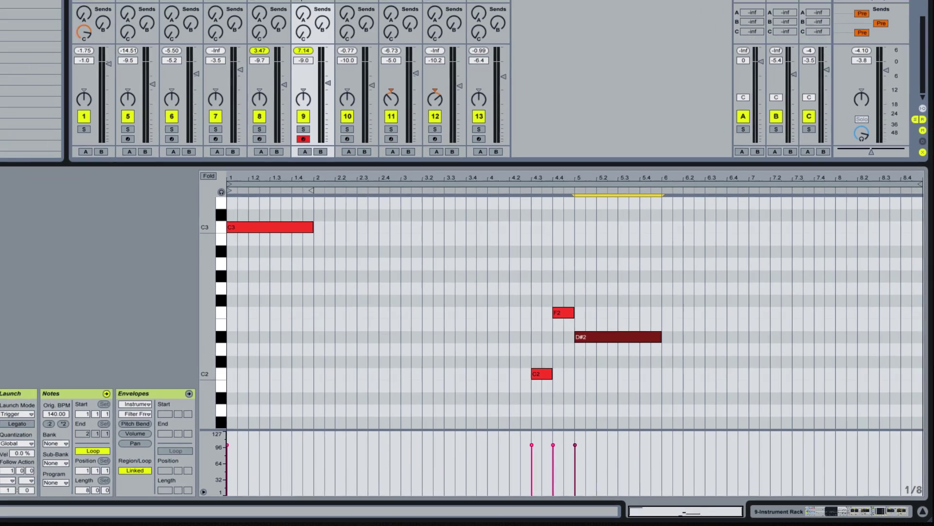
- Show the device chain of the 9 Instrument track and solo that track
{"action": "double_click", "coordinate": [410, 58]}
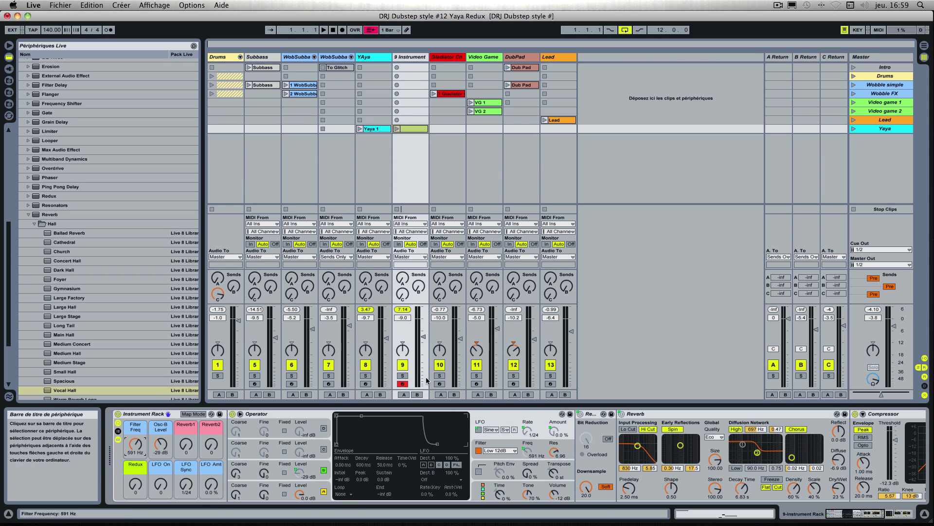
{"action": "left_click", "coordinate": [403, 375]}
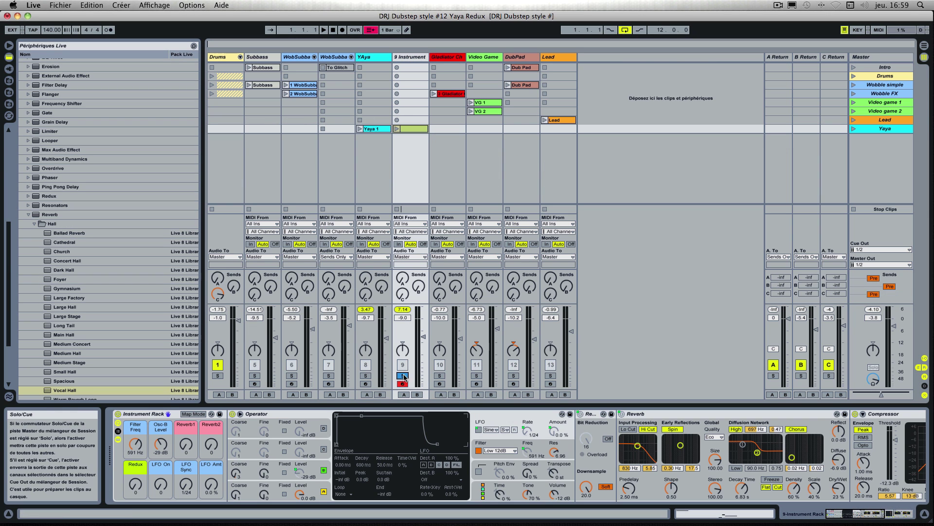
- Play the instrument track's Yaya-scene clip and review its notes, ending on the track's device chain
{"action": "left_click", "coordinate": [397, 128]}
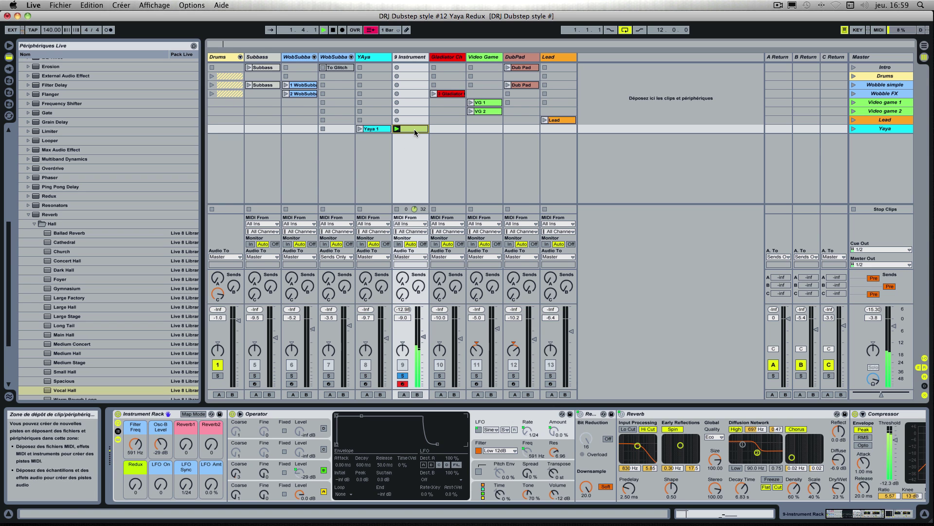
{"action": "double_click", "coordinate": [415, 130]}
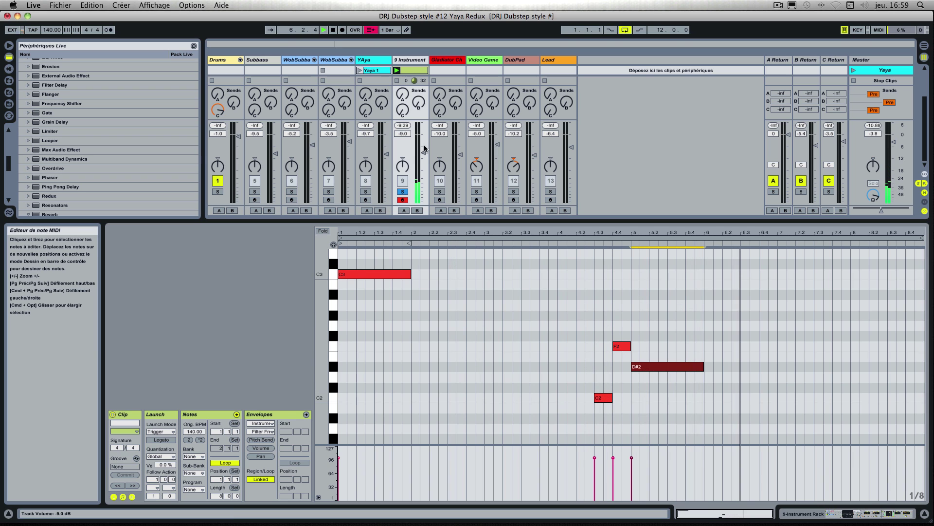
{"action": "double_click", "coordinate": [411, 61]}
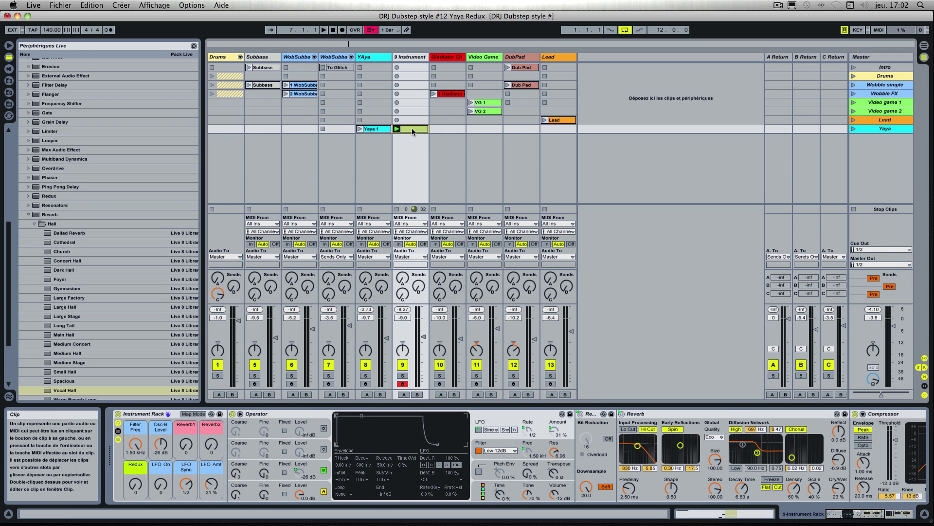
- Show the clip's envelope editor for the Instrument Rack's Filter Freq macro
{"action": "double_click", "coordinate": [412, 128]}
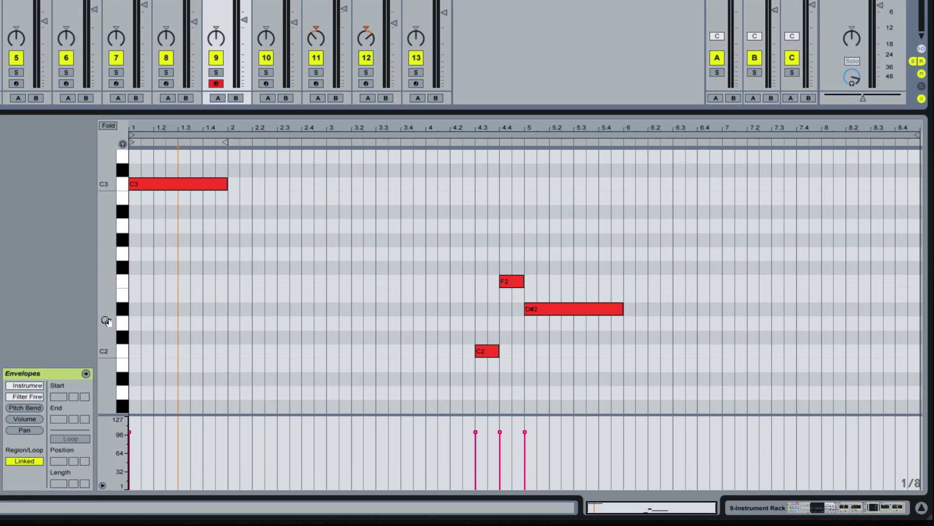
{"action": "left_click", "coordinate": [34, 373]}
{"action": "left_click", "coordinate": [31, 386]}
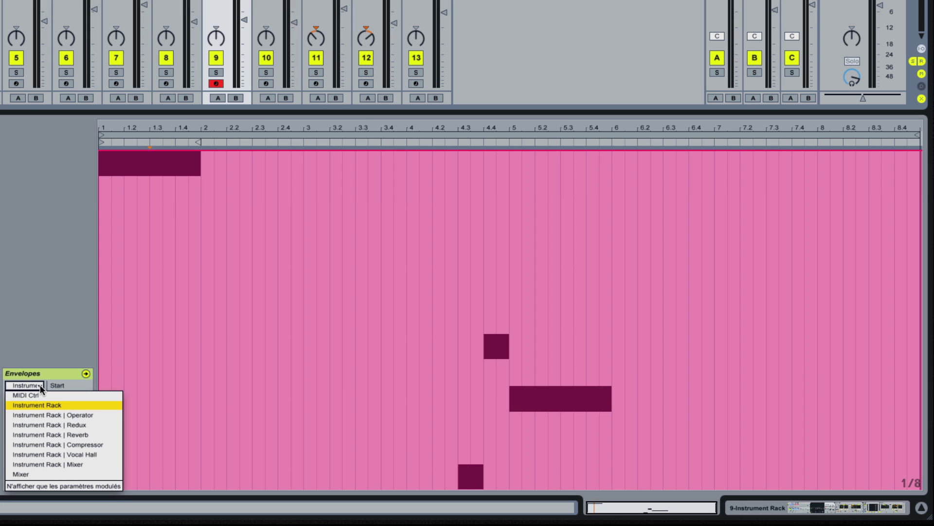
{"action": "left_click", "coordinate": [40, 404]}
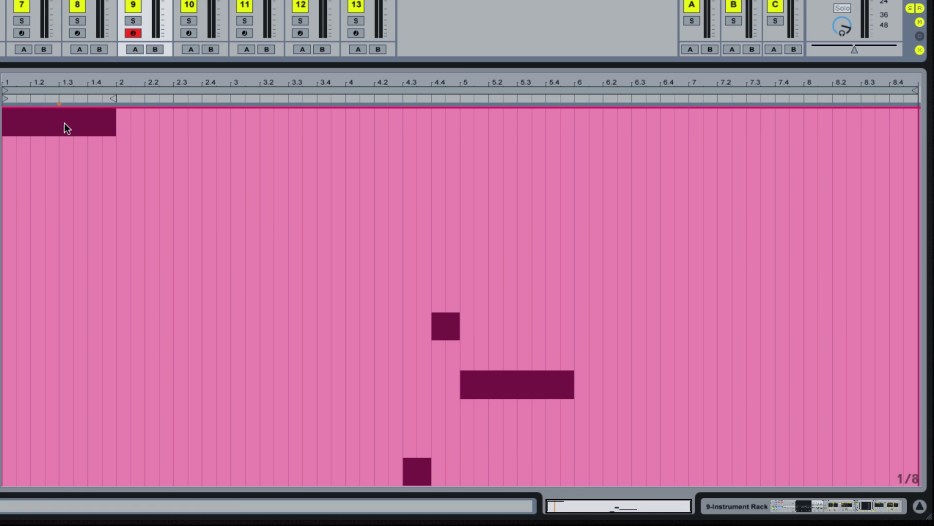
- Lower the whole Filter Freq envelope to about 6.4% and anchor a breakpoint at the clip's start
{"action": "left_click", "coordinate": [43, 107]}
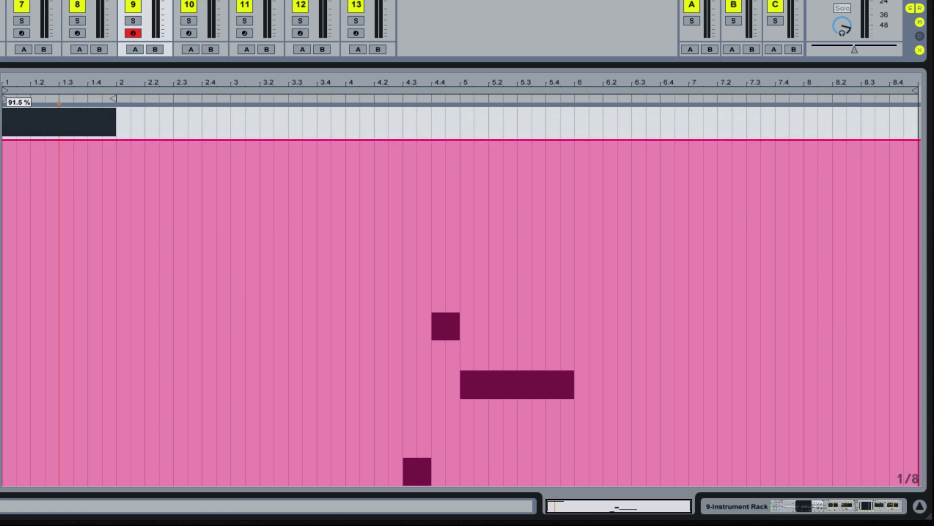
{"action": "left_click_drag", "start_coordinate": [44, 140], "coordinate": [51, 460]}
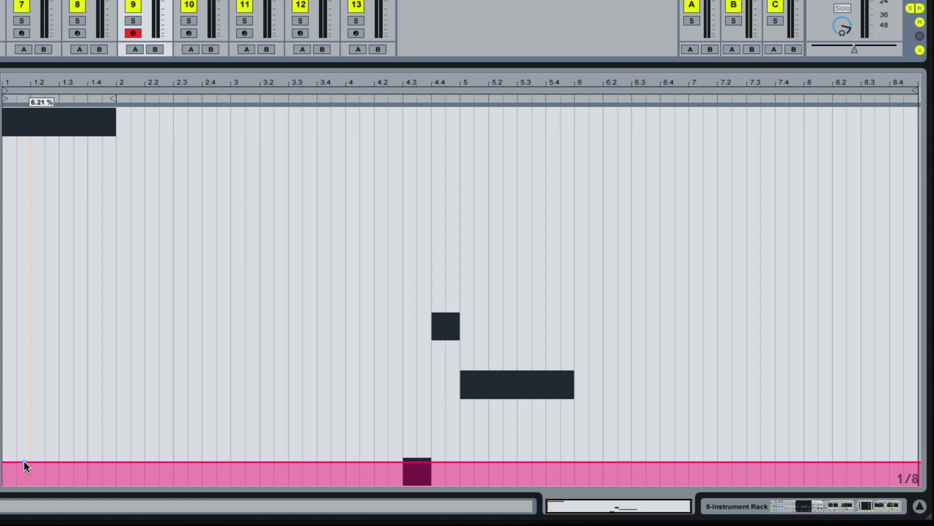
{"action": "left_click_drag", "start_coordinate": [25, 461], "coordinate": [24, 444]}
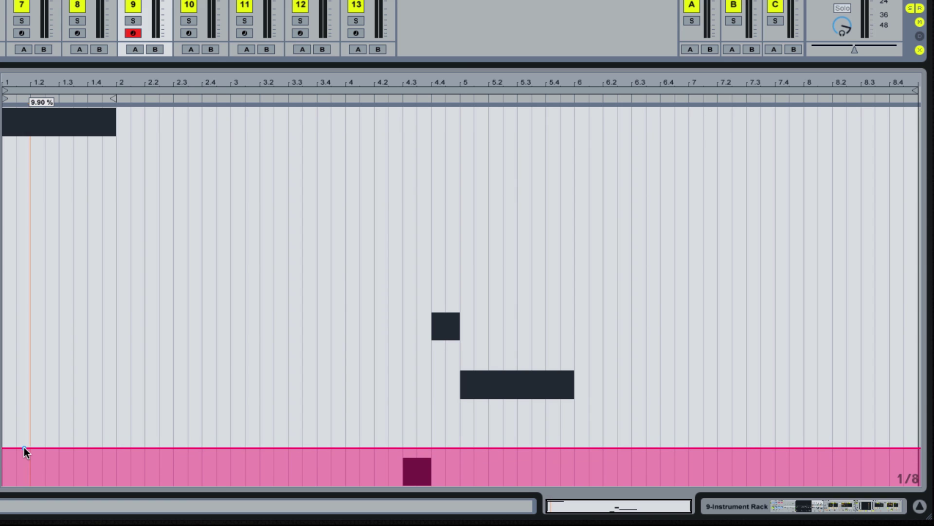
{"action": "key", "text": "ctrl+z"}
{"action": "left_click_drag", "start_coordinate": [22, 461], "coordinate": [2, 464]}
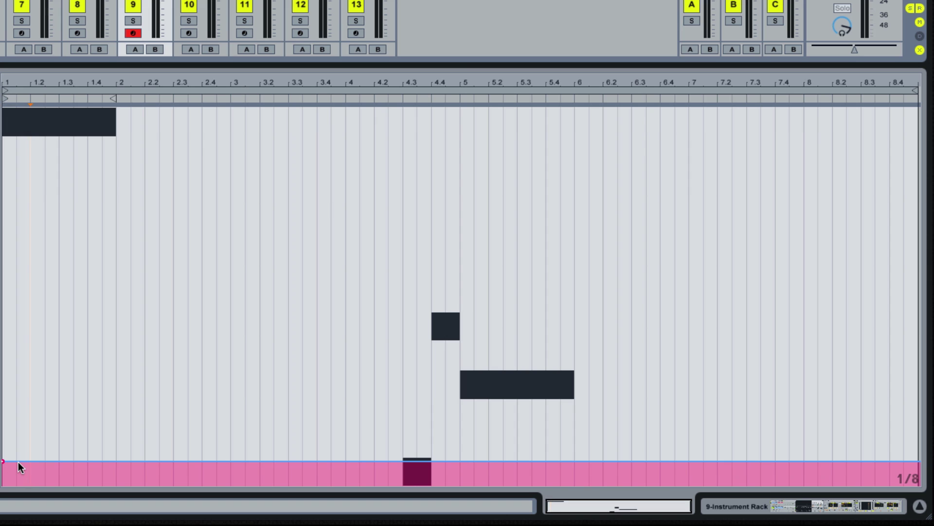
- Ramp the Filter Freq envelope to about 31% just before 1.2, start playback, and hold that level until halfway through beat 1.2
{"action": "left_click", "coordinate": [21, 462]}
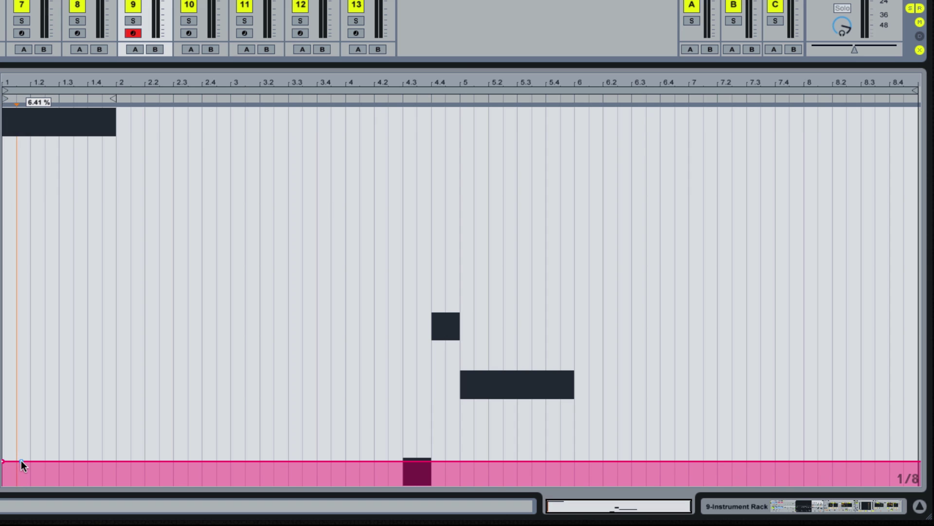
{"action": "left_click_drag", "start_coordinate": [22, 460], "coordinate": [28, 370]}
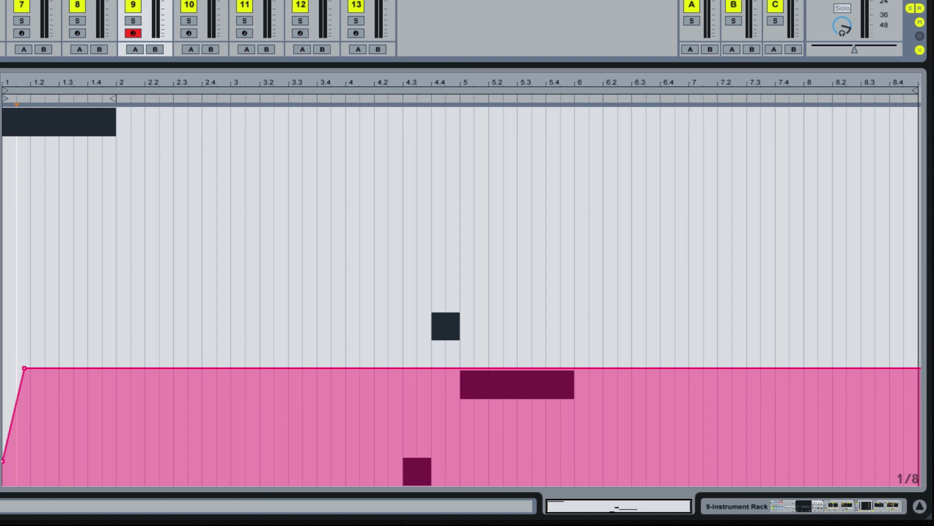
{"action": "key", "text": "space"}
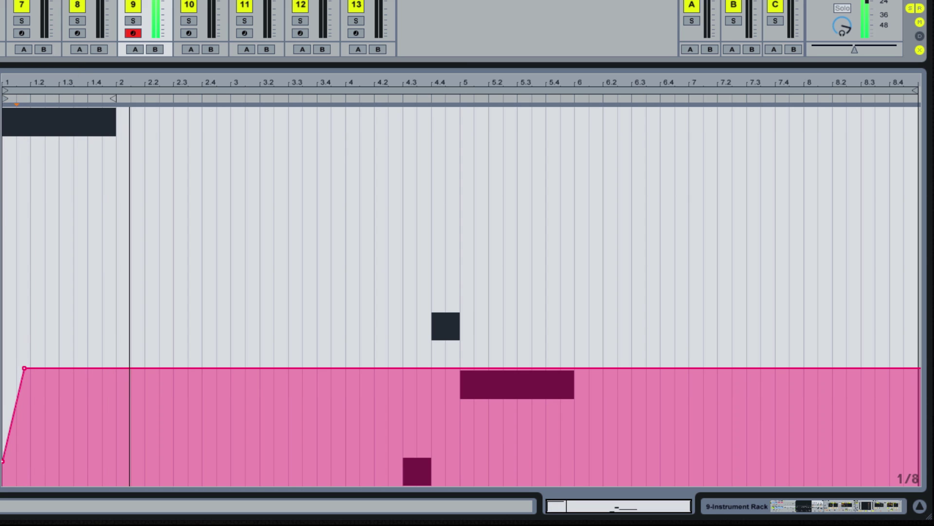
{"action": "left_click", "coordinate": [44, 368]}
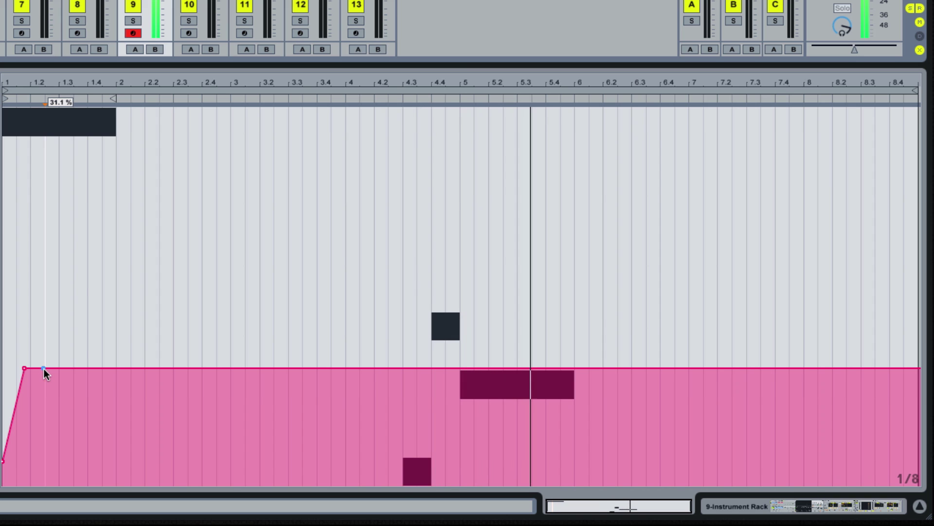
- Shape a sharp Filter Freq peak of about 77.7% at 1.3, falling to a short plateau of about 45%
{"action": "left_click", "coordinate": [60, 367]}
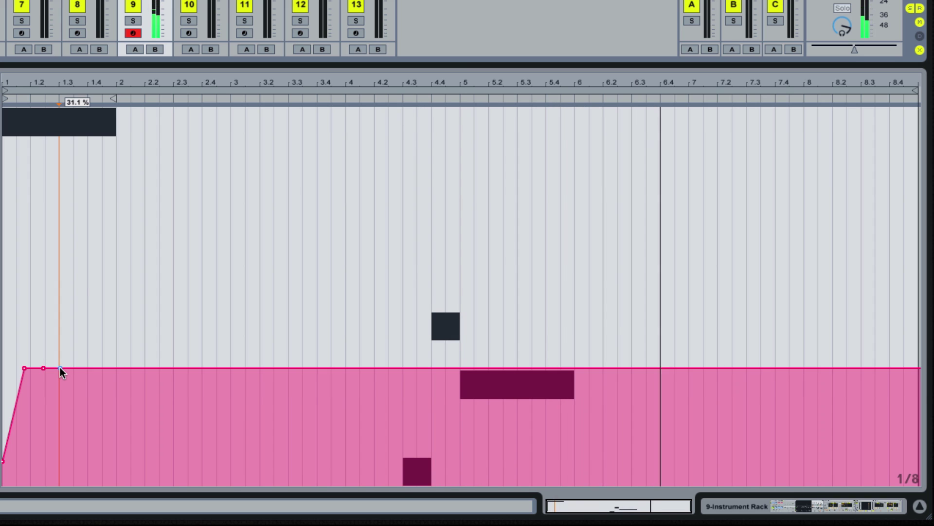
{"action": "left_click_drag", "start_coordinate": [59, 367], "coordinate": [59, 192]}
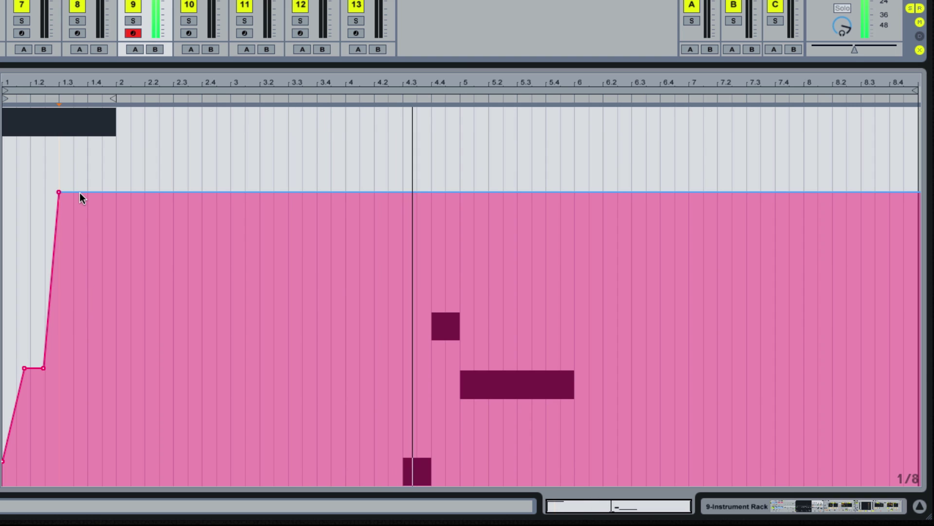
{"action": "left_click", "coordinate": [78, 191]}
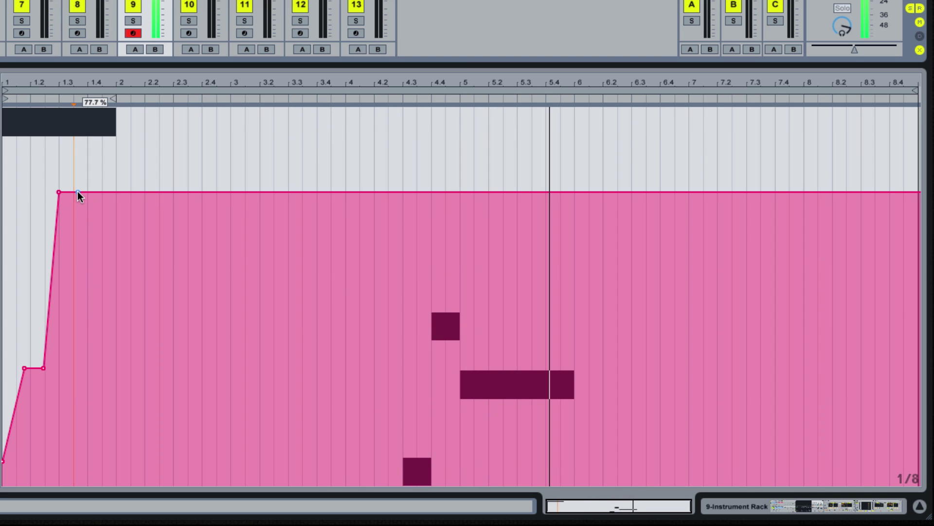
{"action": "left_click_drag", "start_coordinate": [77, 192], "coordinate": [65, 313]}
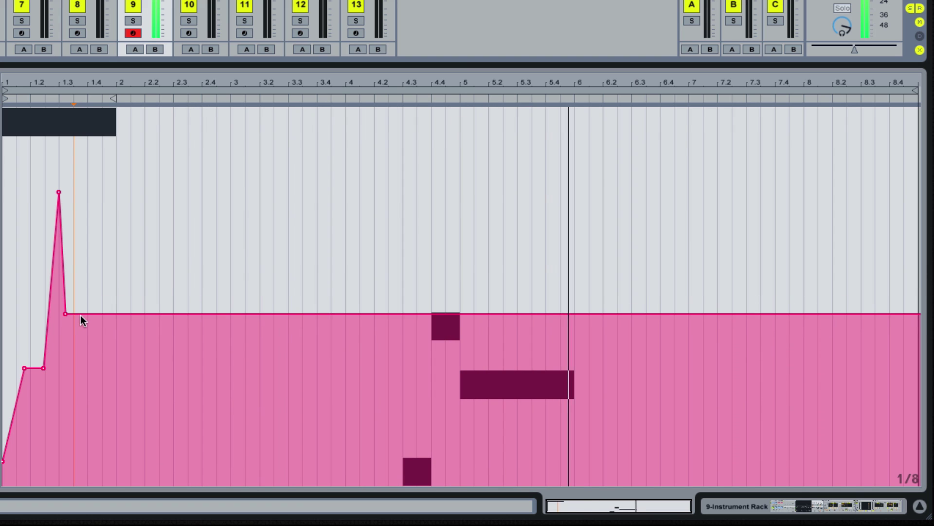
{"action": "left_click", "coordinate": [78, 313]}
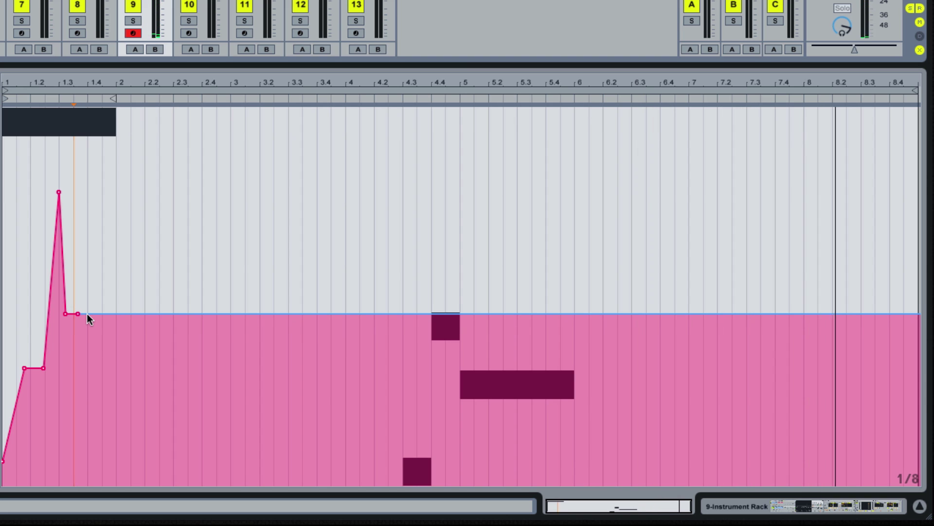
- Add a second, flat-topped Filter Freq peak of about 77% near 1.4, dip to about 45%, and climb back to 77.7% at bar 2
{"action": "left_click_drag", "start_coordinate": [86, 313], "coordinate": [83, 192]}
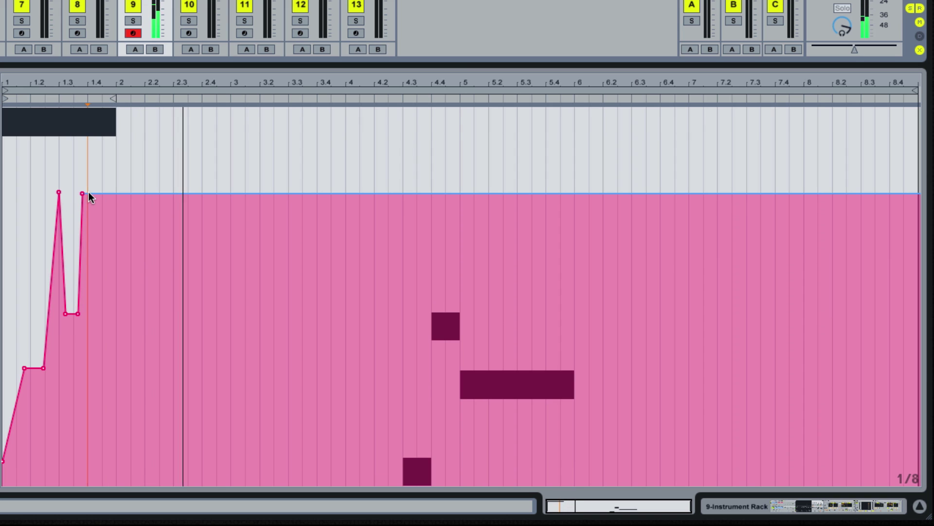
{"action": "left_click_drag", "start_coordinate": [96, 193], "coordinate": [96, 313]}
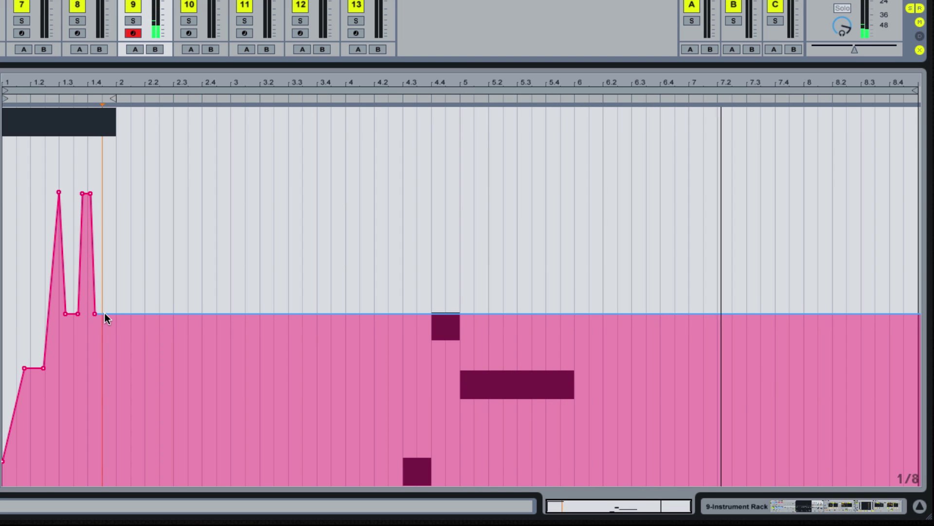
{"action": "left_click", "coordinate": [104, 313]}
{"action": "left_click", "coordinate": [117, 314]}
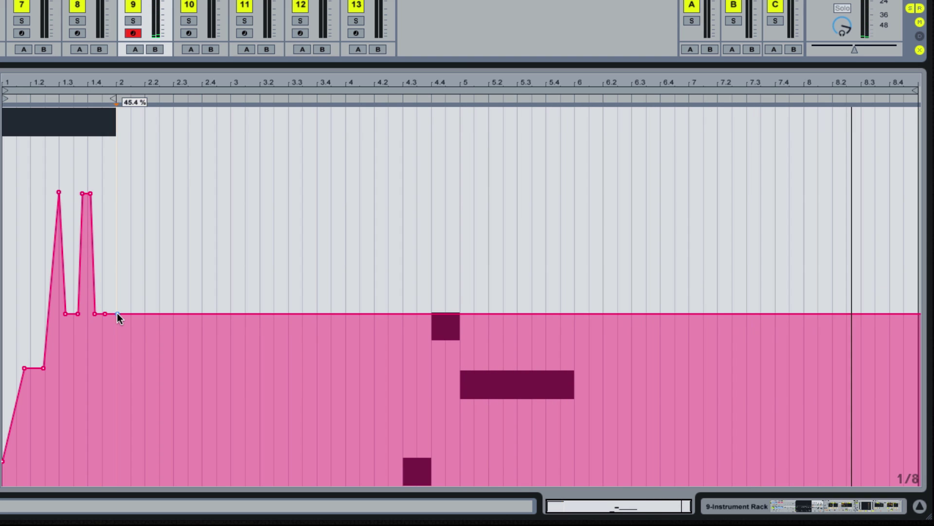
{"action": "left_click_drag", "start_coordinate": [117, 314], "coordinate": [116, 193]}
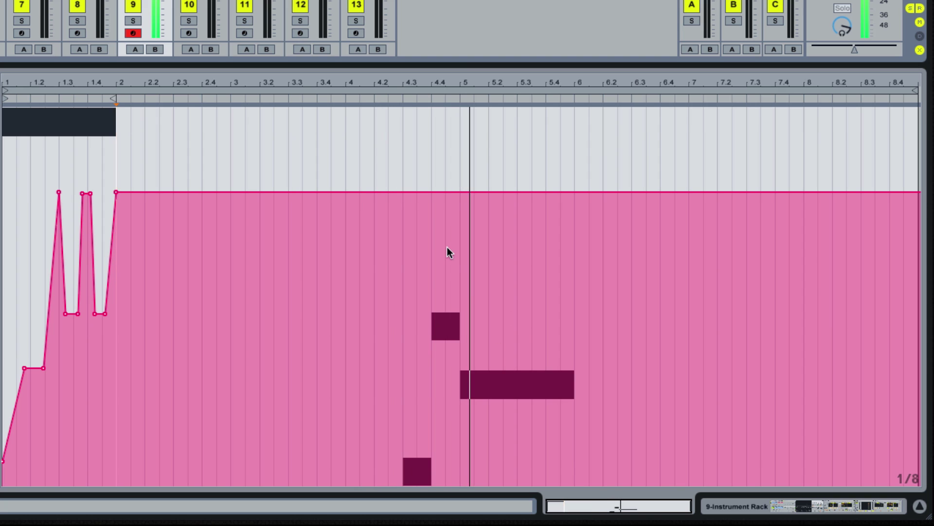
- Hold the envelope until 4.3, and dip it deeply mid-C2 note and to about 31% mid-F2 note, returning to about 77.7% after each
{"action": "left_click", "coordinate": [403, 191]}
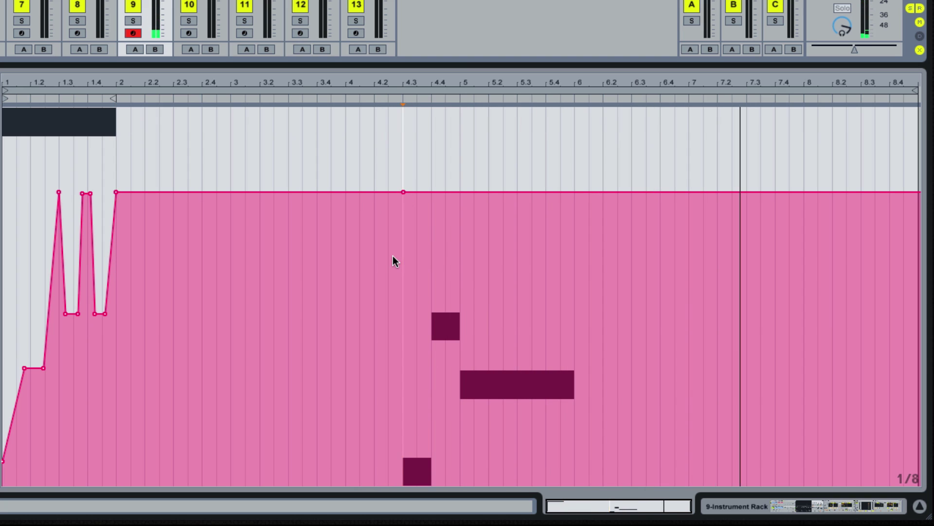
{"action": "left_click", "coordinate": [416, 192]}
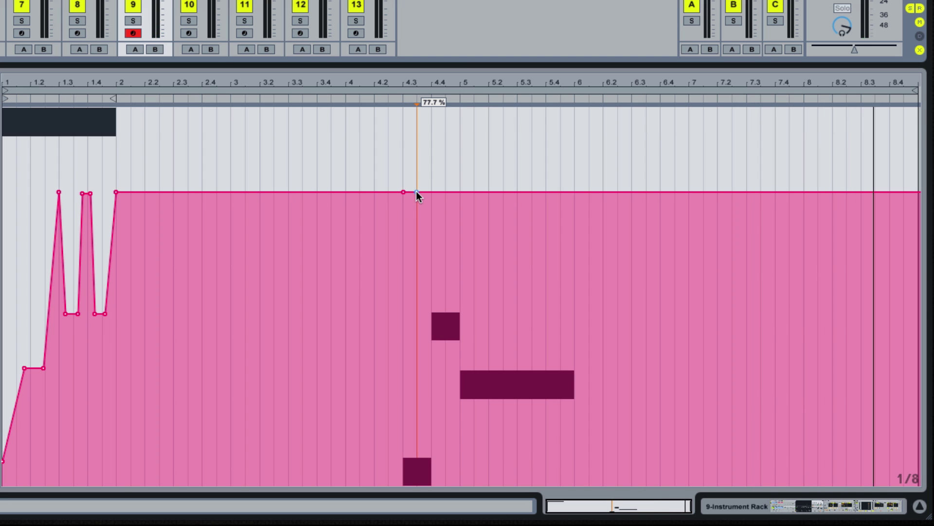
{"action": "mouse_move", "coordinate": [417, 191]}
{"action": "left_mouse_down"}
{"action": "mouse_move", "coordinate": [410, 311]}
{"action": "mouse_move", "coordinate": [423, 405]}
{"action": "mouse_move", "coordinate": [404, 404]}
{"action": "mouse_move", "coordinate": [404, 425]}
{"action": "mouse_move", "coordinate": [417, 425]}
{"action": "left_mouse_up"}
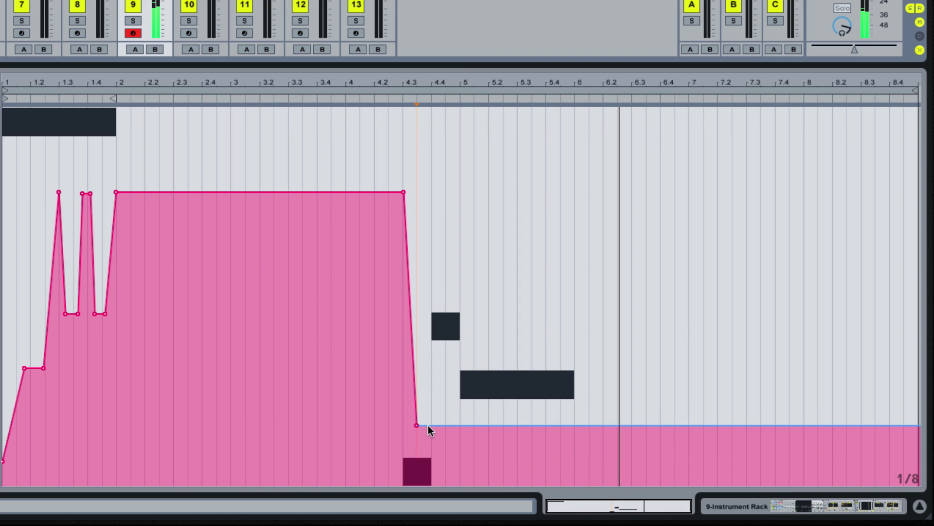
{"action": "left_click_drag", "start_coordinate": [432, 425], "coordinate": [431, 193]}
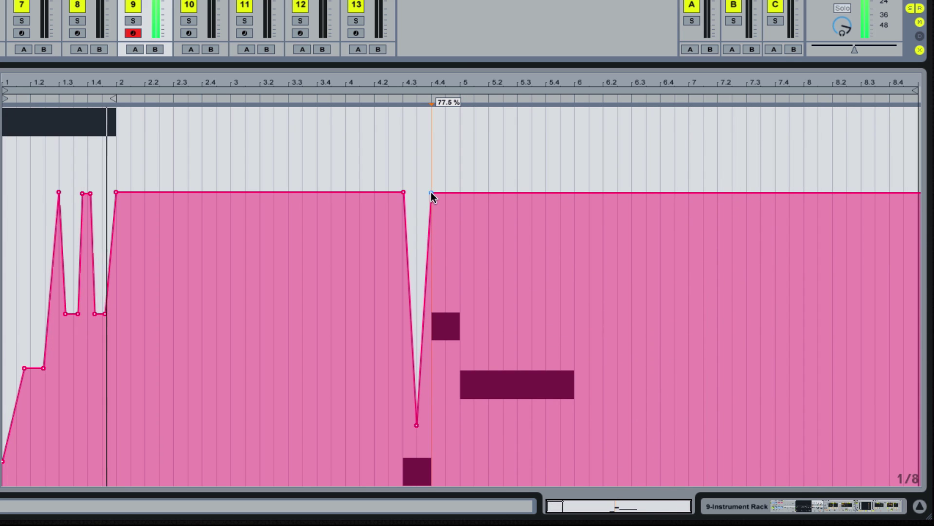
{"action": "left_click_drag", "start_coordinate": [441, 192], "coordinate": [446, 369]}
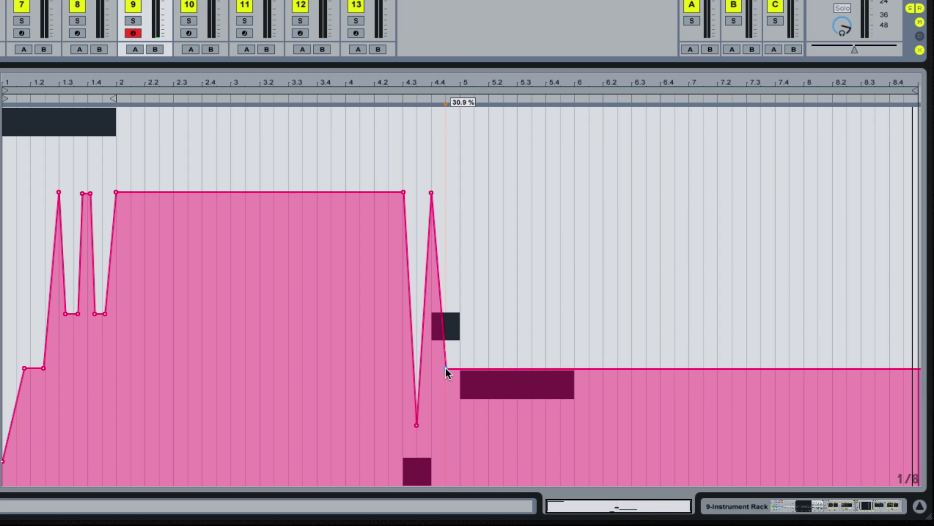
{"action": "left_click_drag", "start_coordinate": [446, 369], "coordinate": [461, 192]}
- Hold the Filter Freq envelope for half a beat from bar 5, dip it to about 45.6%, and return to about 77.5% just after 5.2
{"action": "left_click", "coordinate": [472, 192]}
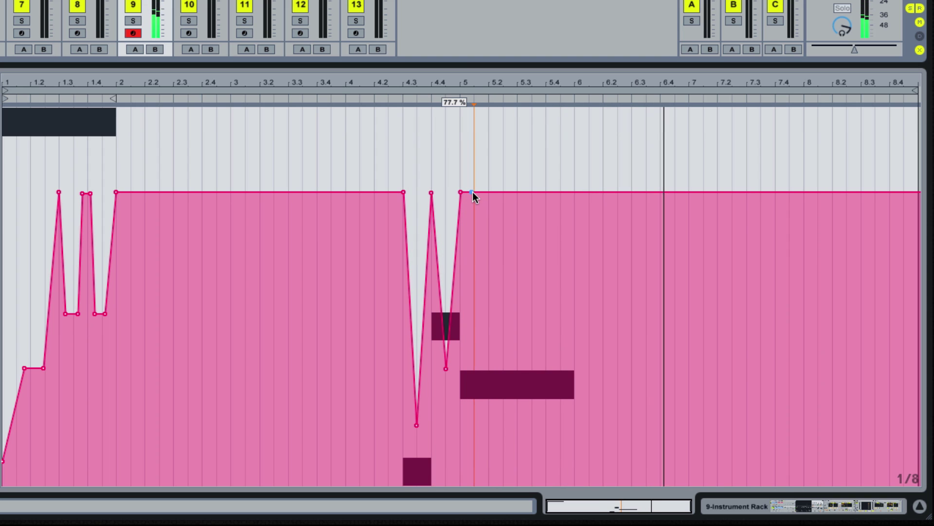
{"action": "left_click_drag", "start_coordinate": [484, 192], "coordinate": [481, 312]}
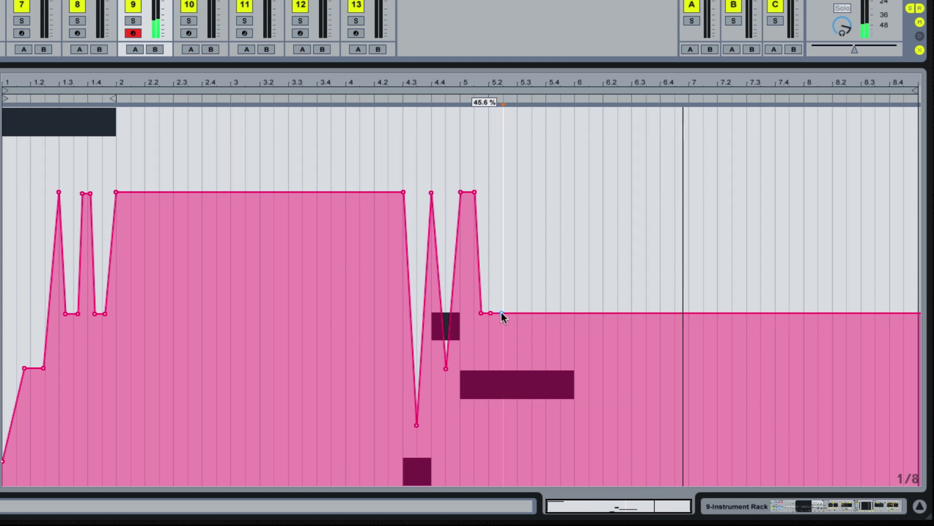
{"action": "left_click_drag", "start_coordinate": [500, 312], "coordinate": [498, 193]}
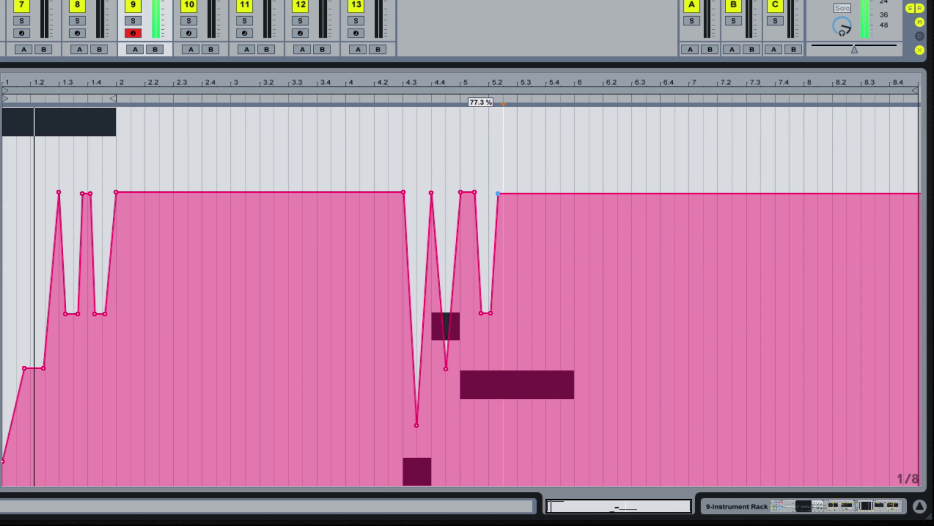
{"action": "left_click_drag", "start_coordinate": [498, 193], "coordinate": [496, 192]}
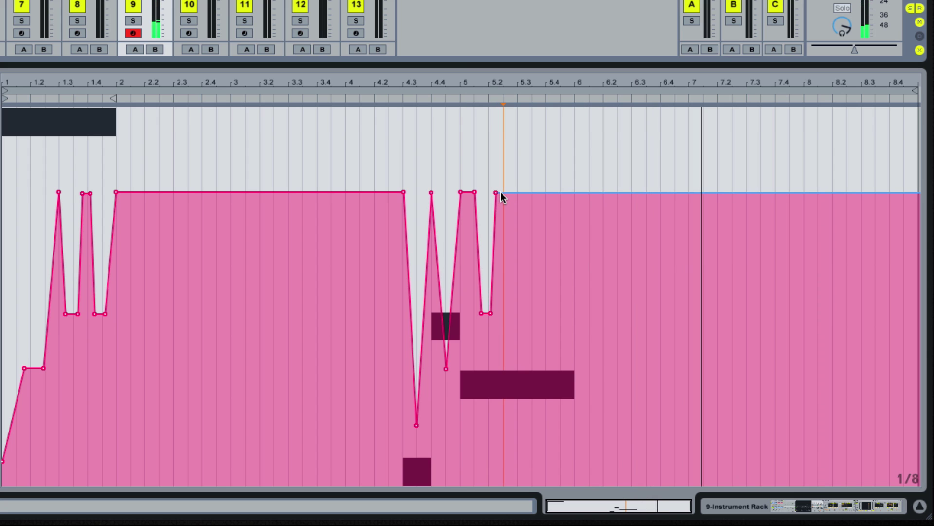
- Add a matching Filter Freq dip between 5.2 and 5.3, and make the first dip after bar 5 steeper and deeper
{"action": "mouse_move", "coordinate": [504, 192]}
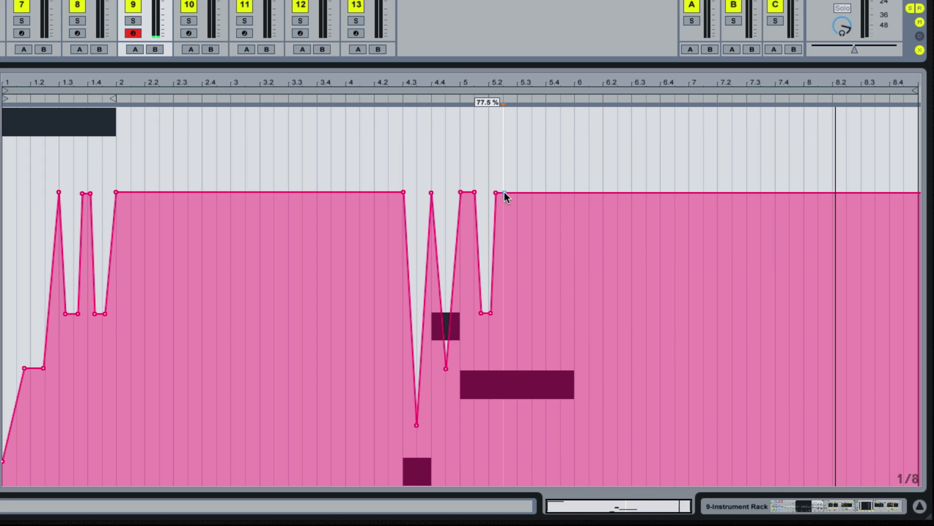
{"action": "left_click_drag", "start_coordinate": [505, 193], "coordinate": [524, 192]}
{"action": "left_click", "coordinate": [516, 313]}
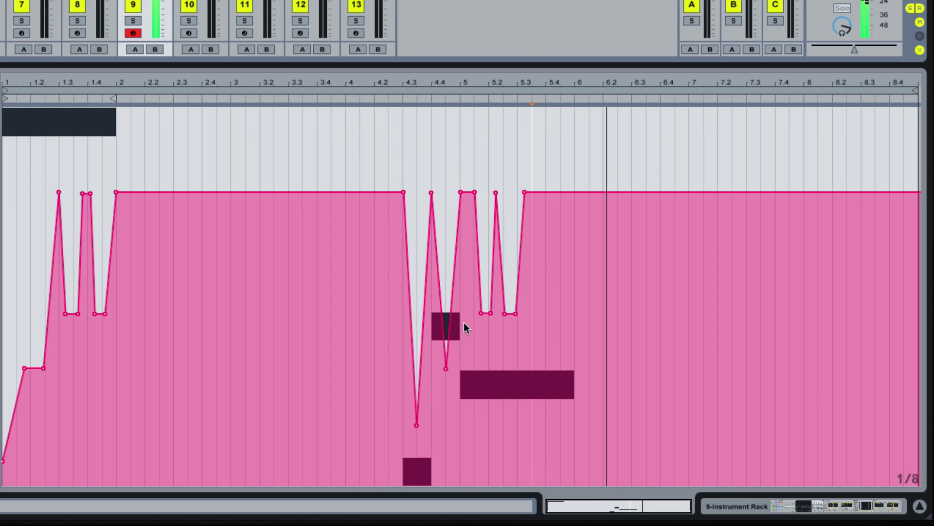
{"action": "left_click_drag", "start_coordinate": [482, 313], "coordinate": [474, 387]}
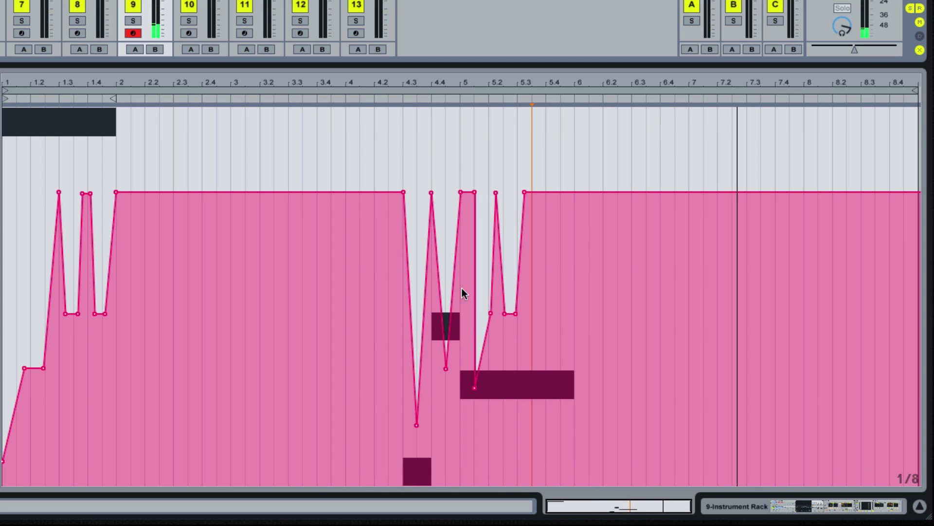
- Move the steep Filter Freq drop to bar 5 and deepen it, ramp up to about 32.4% before 5.2, and hold that level across 5.2
{"action": "mouse_move", "coordinate": [459, 192]}
{"action": "left_mouse_down"}
{"action": "mouse_move", "coordinate": [446, 193]}
{"action": "mouse_move", "coordinate": [457, 192]}
{"action": "left_mouse_up"}
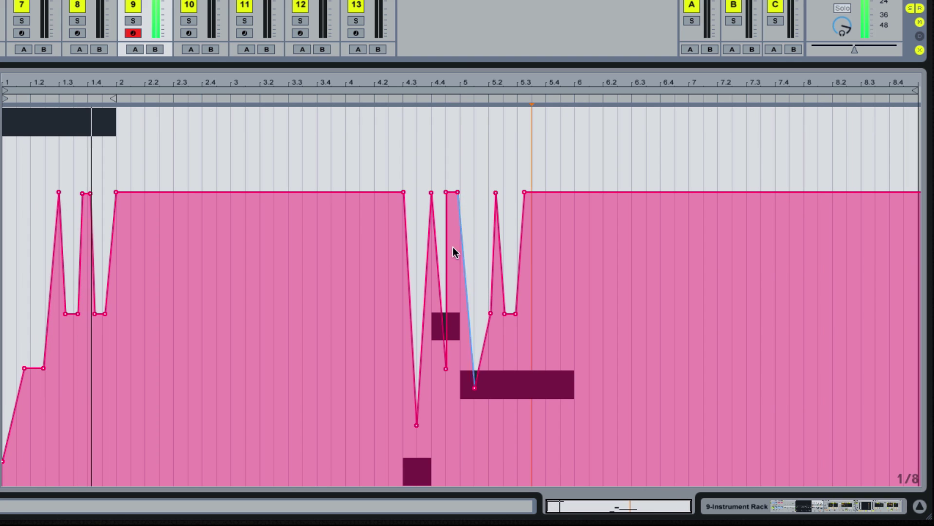
{"action": "left_click_drag", "start_coordinate": [473, 387], "coordinate": [461, 457]}
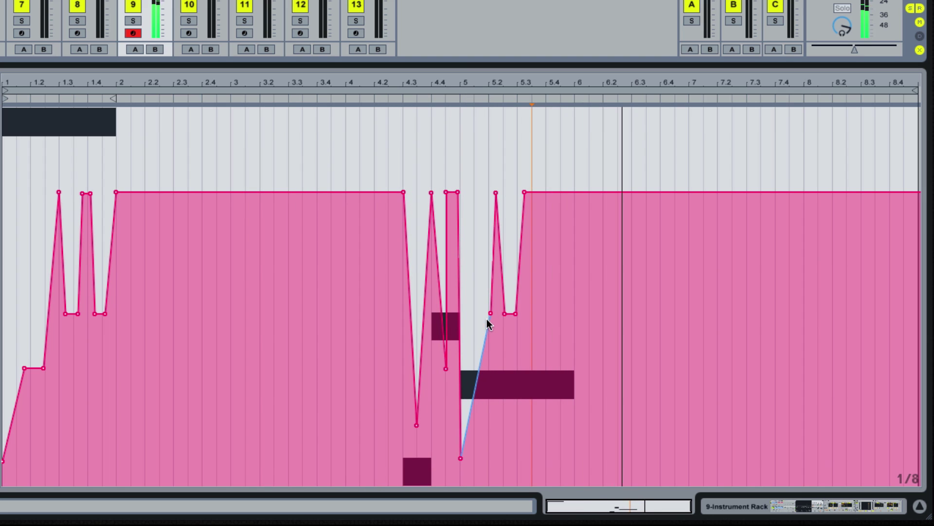
{"action": "mouse_move", "coordinate": [490, 311]}
{"action": "left_click_drag", "start_coordinate": [489, 312], "coordinate": [486, 365]}
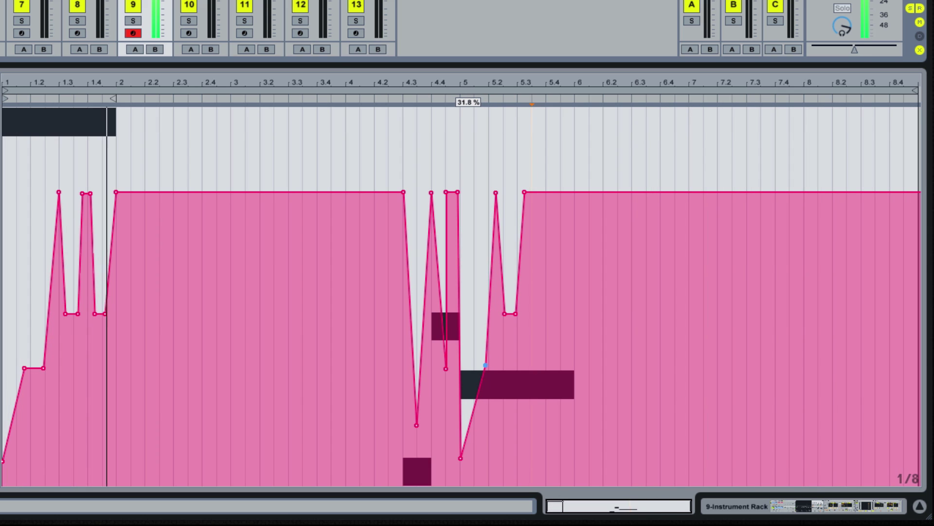
{"action": "left_click_drag", "start_coordinate": [487, 365], "coordinate": [485, 363]}
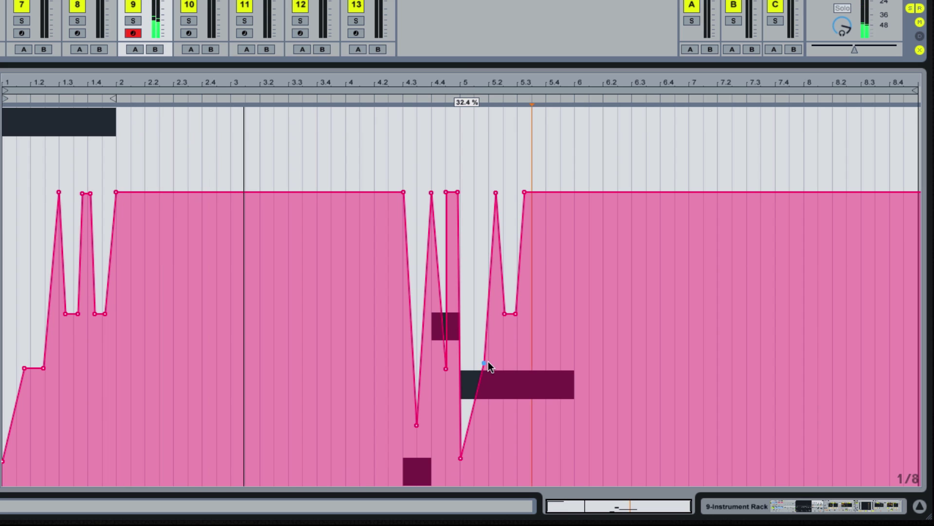
{"action": "left_click_drag", "start_coordinate": [486, 335], "coordinate": [496, 363]}
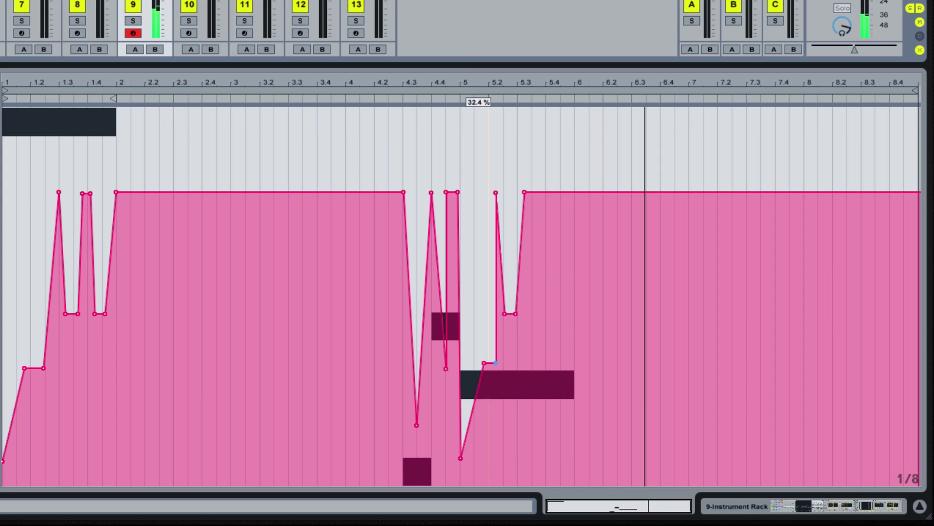
- Delete the surplus Filter Freq breakpoints after 5.2 and raise the remaining one to about 78.3% at 5.3
{"action": "left_click", "coordinate": [495, 194]}
{"action": "left_click", "coordinate": [524, 193]}
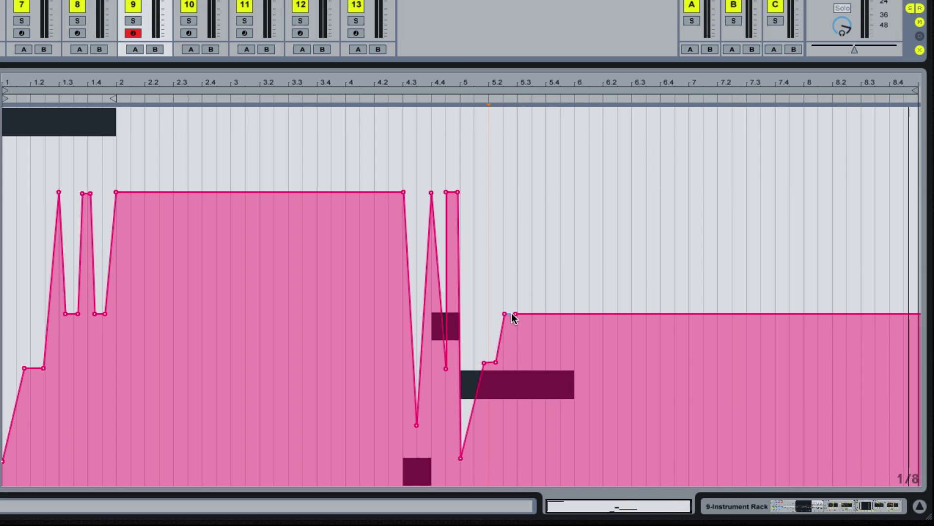
{"action": "left_click", "coordinate": [515, 313]}
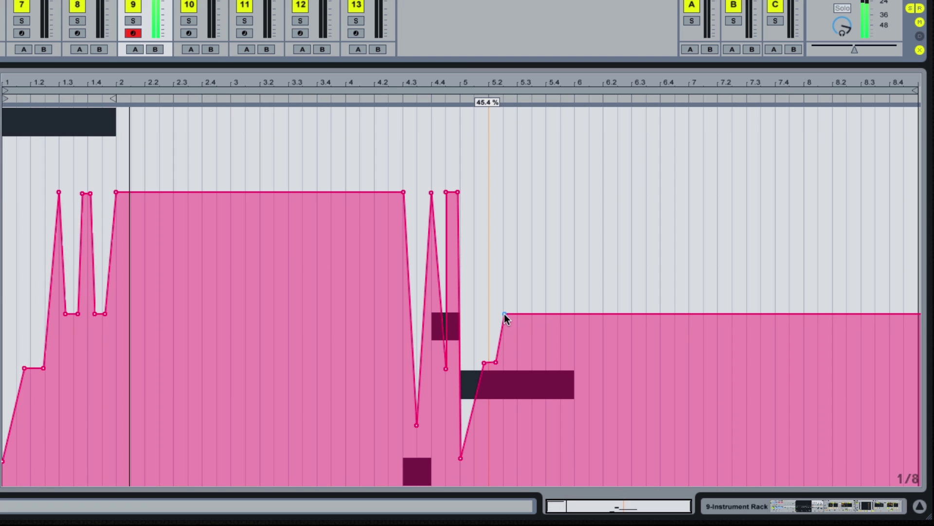
{"action": "left_click_drag", "start_coordinate": [505, 313], "coordinate": [515, 190]}
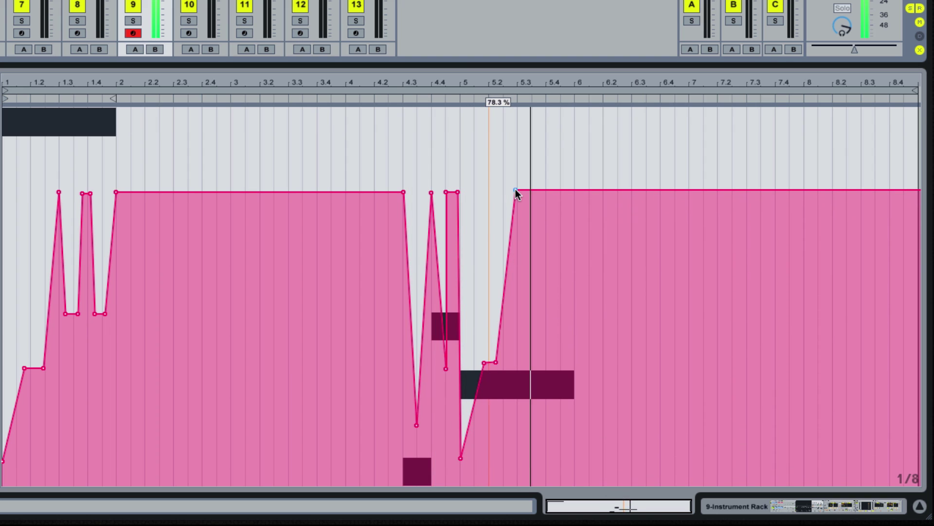
- Add a flat-bottomed Filter Freq dip after 5.3, return to about 78%, and hold the peak to just past 5.4
{"action": "left_click", "coordinate": [527, 188]}
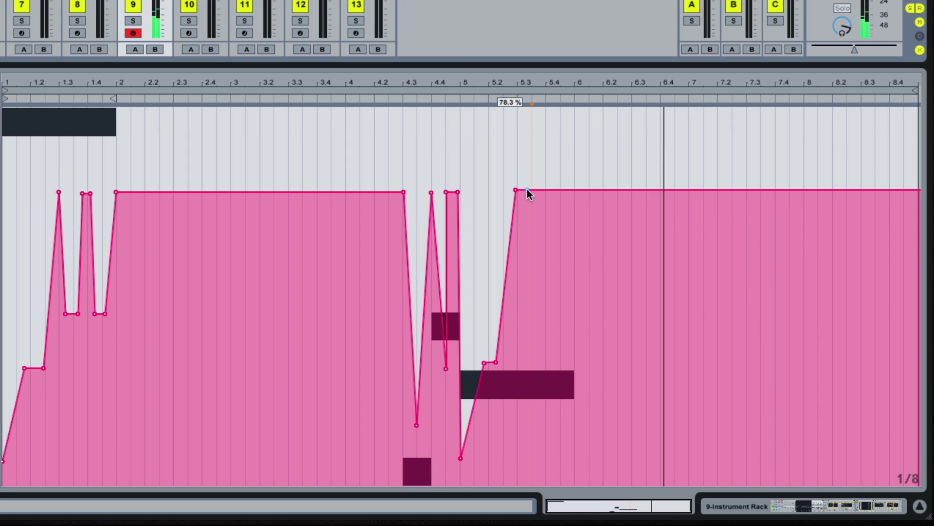
{"action": "mouse_move", "coordinate": [527, 189]}
{"action": "left_mouse_down"}
{"action": "mouse_move", "coordinate": [525, 313]}
{"action": "mouse_move", "coordinate": [542, 307]}
{"action": "mouse_move", "coordinate": [541, 190]}
{"action": "left_mouse_up"}
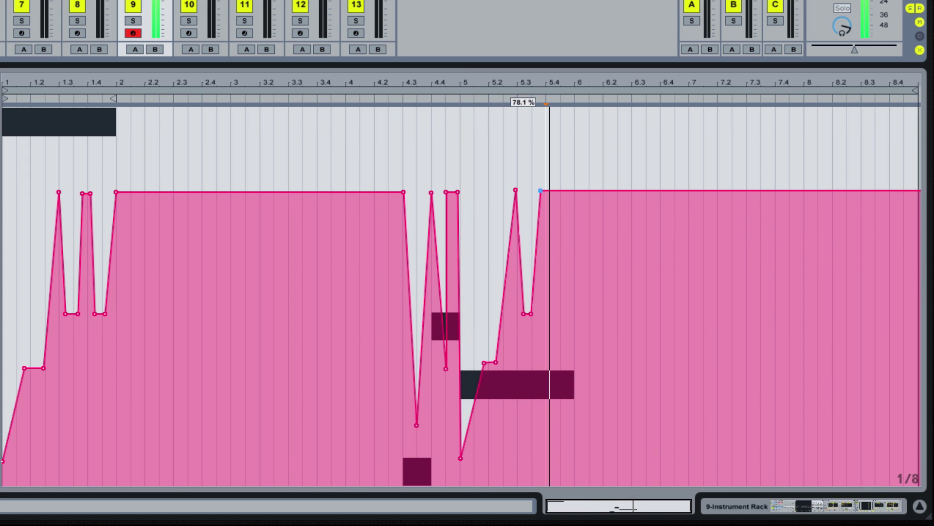
{"action": "left_click", "coordinate": [553, 189]}
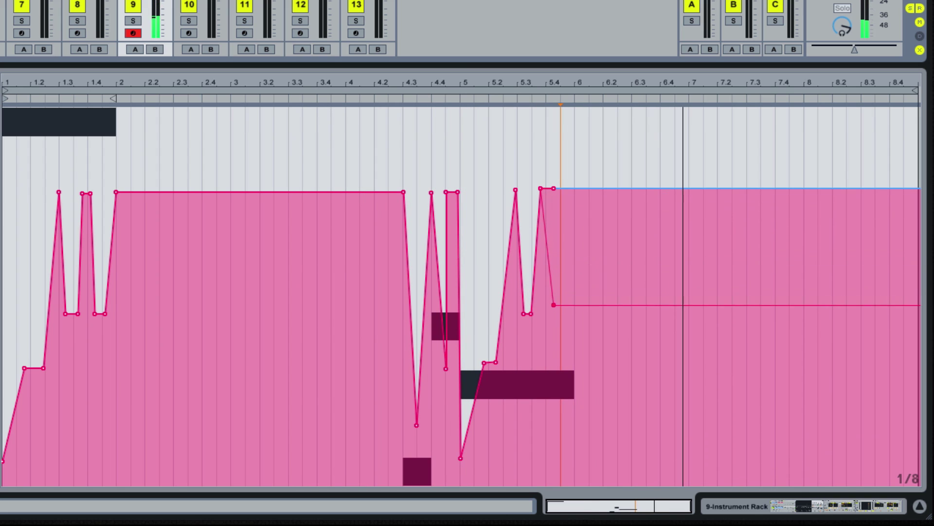
- Add another flat-bottomed Filter Freq dip between 5.4 and bar 6, and bring the envelope back up to its high level at bar 6
{"action": "left_click_drag", "start_coordinate": [561, 188], "coordinate": [573, 313]}
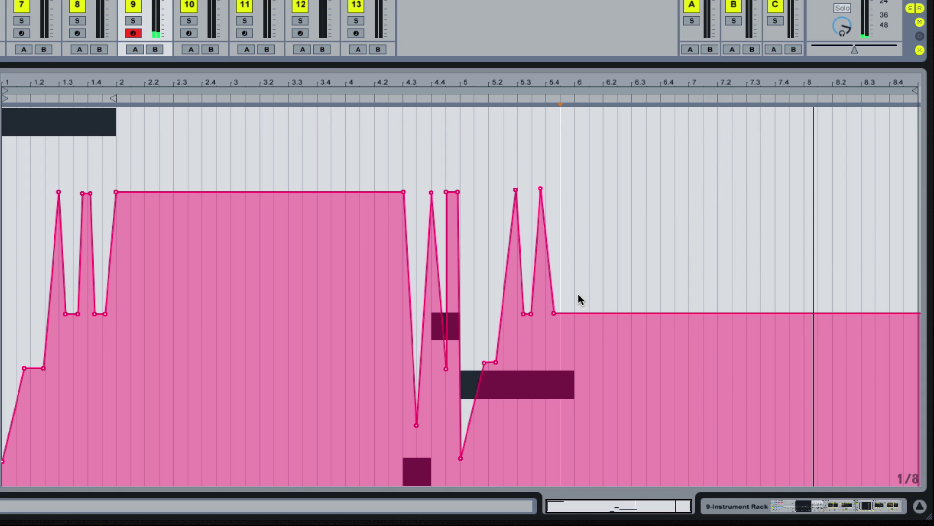
{"action": "key", "text": "ctrl+z"}
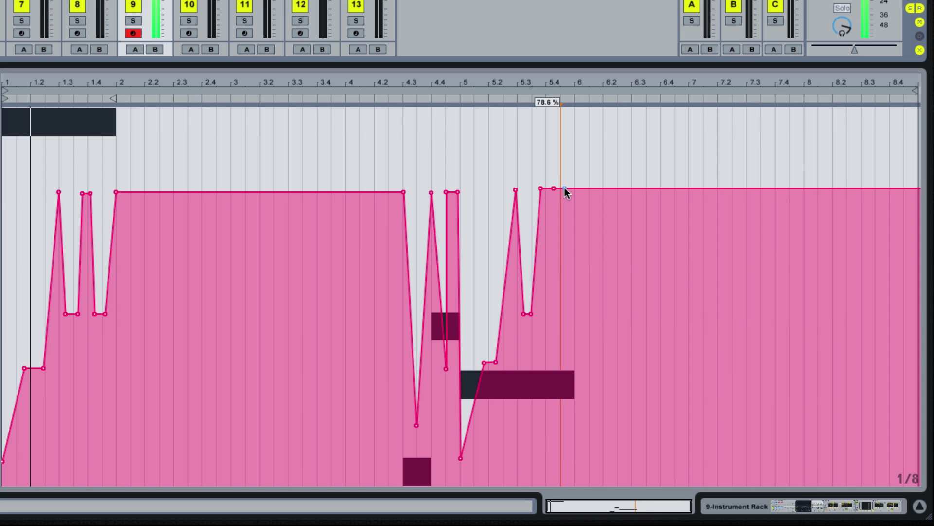
{"action": "left_click_drag", "start_coordinate": [564, 188], "coordinate": [565, 314]}
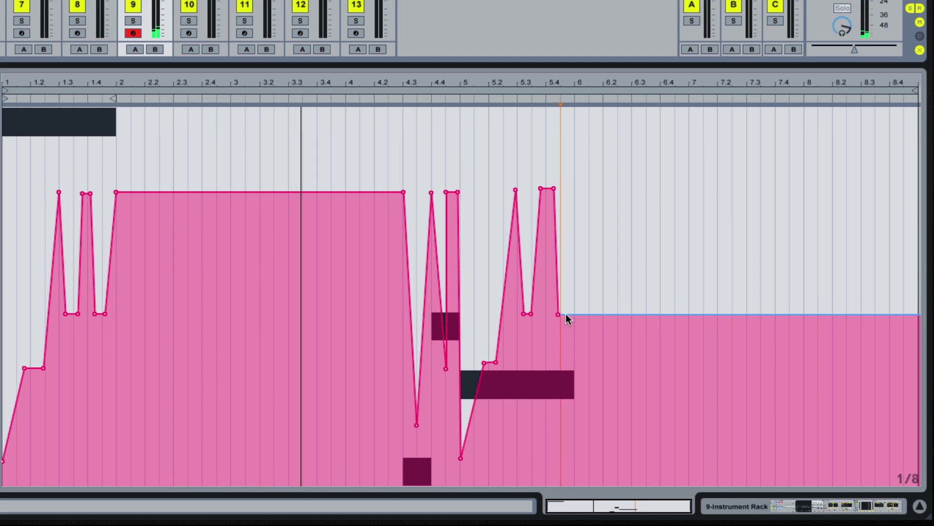
{"action": "mouse_move", "coordinate": [577, 313]}
{"action": "left_mouse_down"}
{"action": "mouse_move", "coordinate": [567, 207]}
{"action": "mouse_move", "coordinate": [587, 241]}
{"action": "left_mouse_up"}
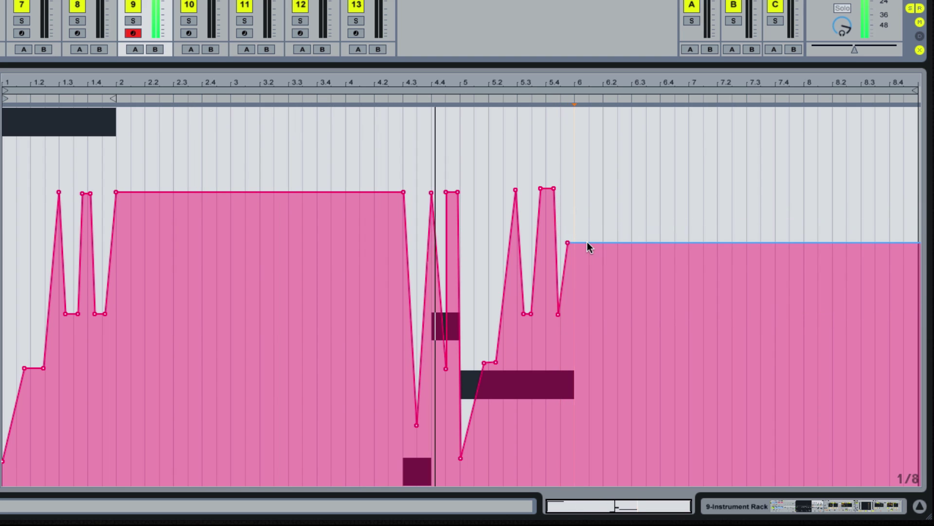
{"action": "key", "text": "ctrl+z"}
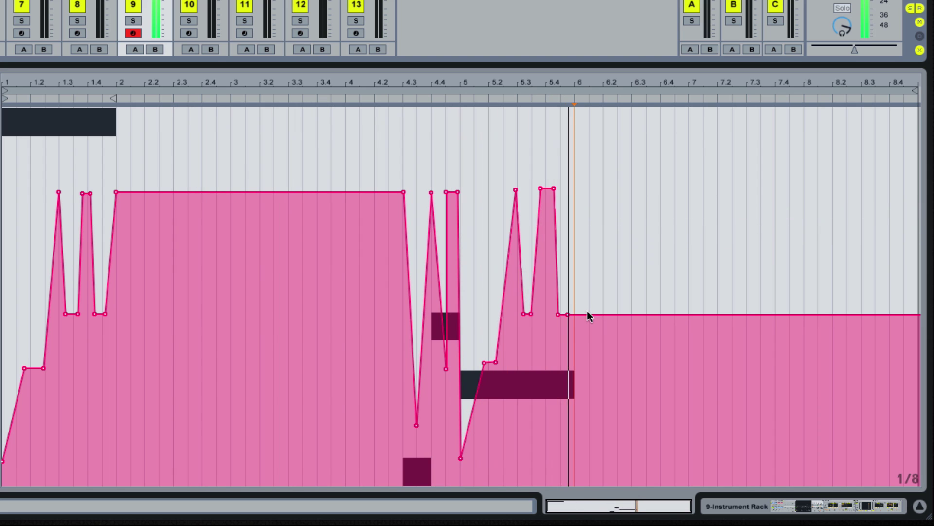
{"action": "left_click_drag", "start_coordinate": [587, 314], "coordinate": [573, 192]}
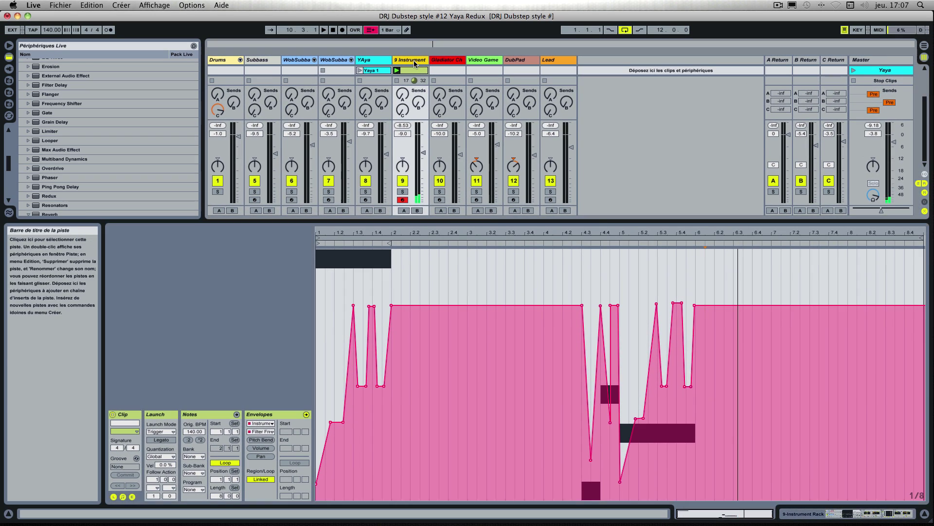
- Show the devices of track 9 and select the filter Freq control in Operator
{"action": "double_click", "coordinate": [415, 62]}
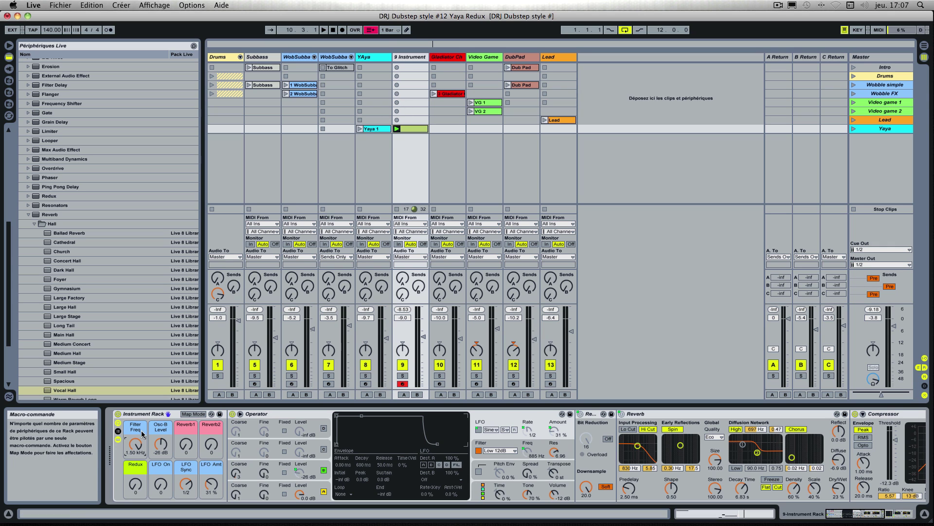
{"action": "left_click", "coordinate": [532, 452]}
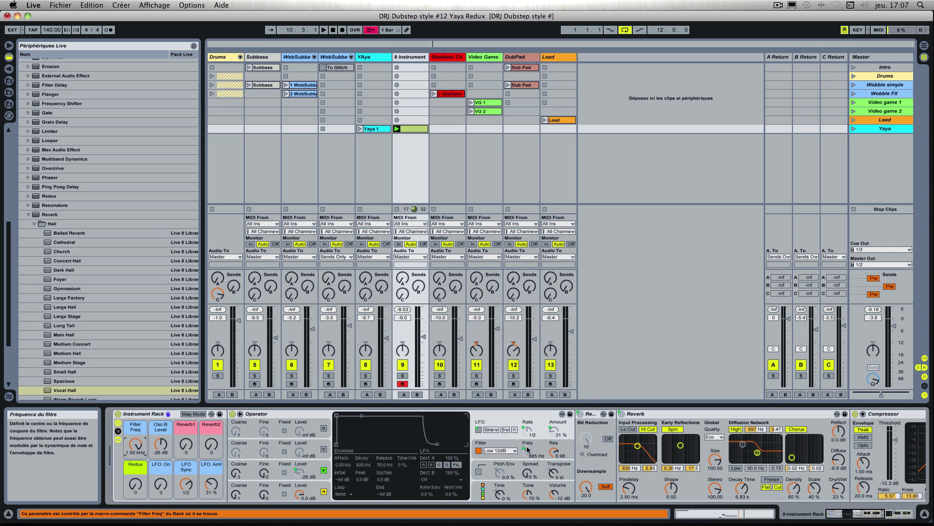